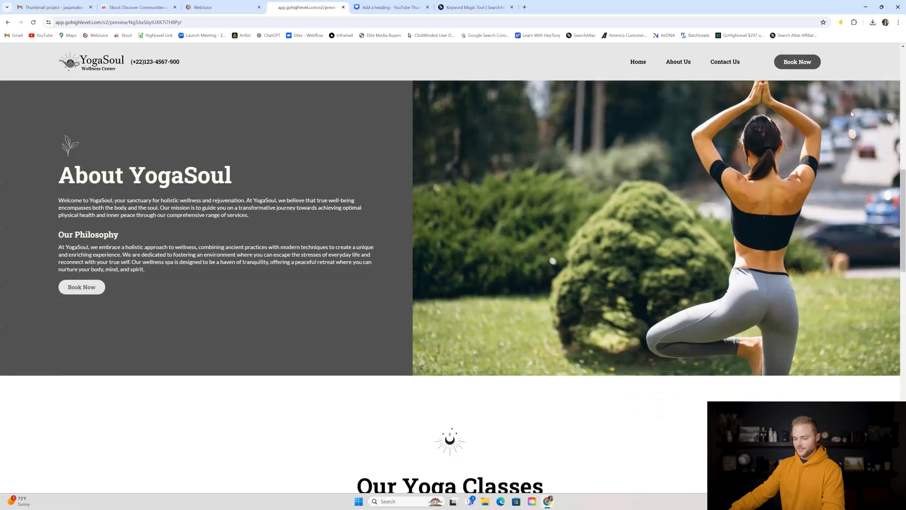
- Browse the YogaSoul site preview, then open the Wellness Center Template's Home page for editing
scroll(853, 111, down, 2)
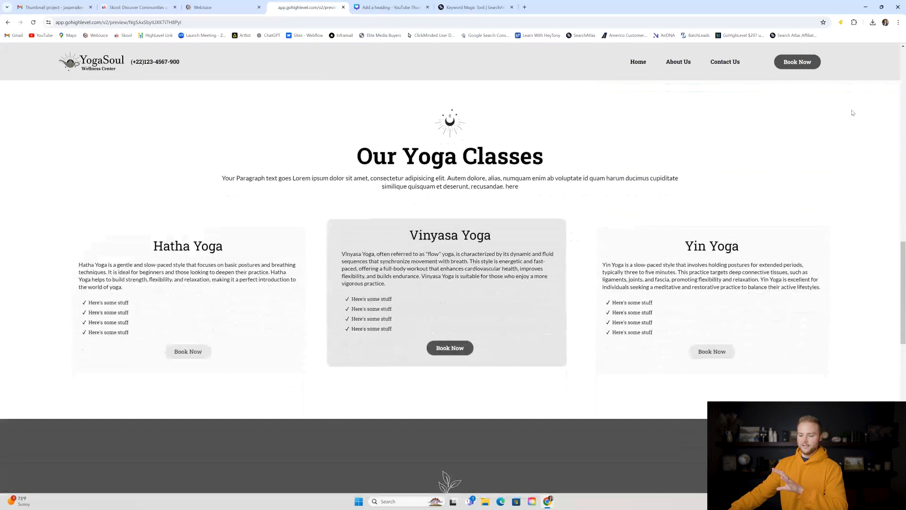
scroll(853, 112, down, 2)
scroll(853, 114, down, 3)
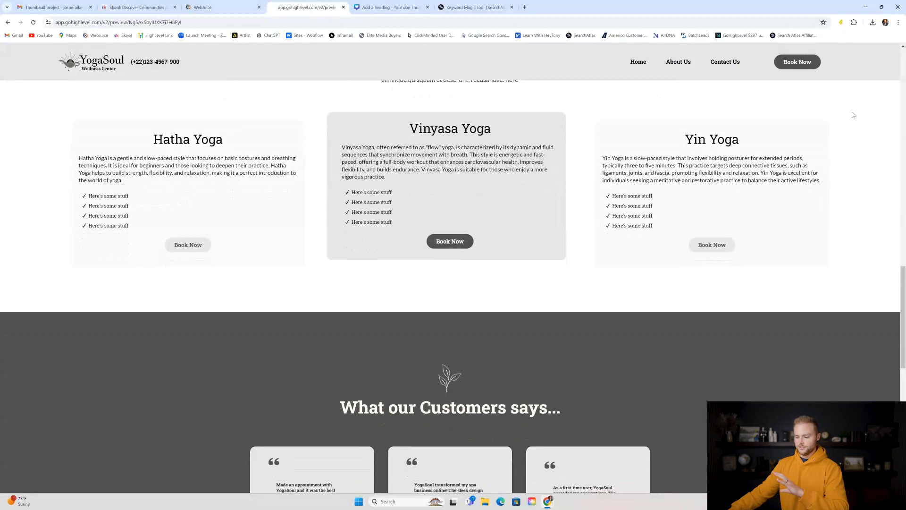
scroll(853, 115, down, 2)
scroll(853, 116, down, 2)
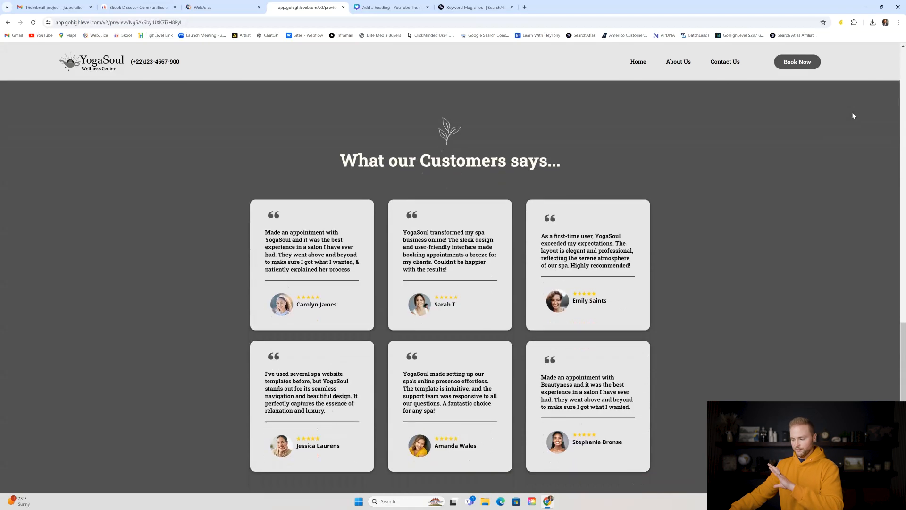
scroll(852, 116, down, 5)
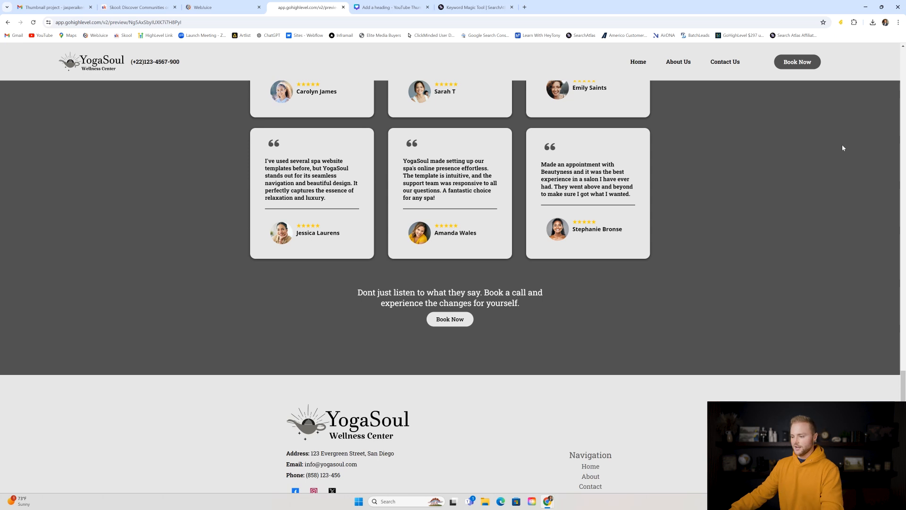
scroll(794, 161, down, 2)
scroll(793, 180, up, 8)
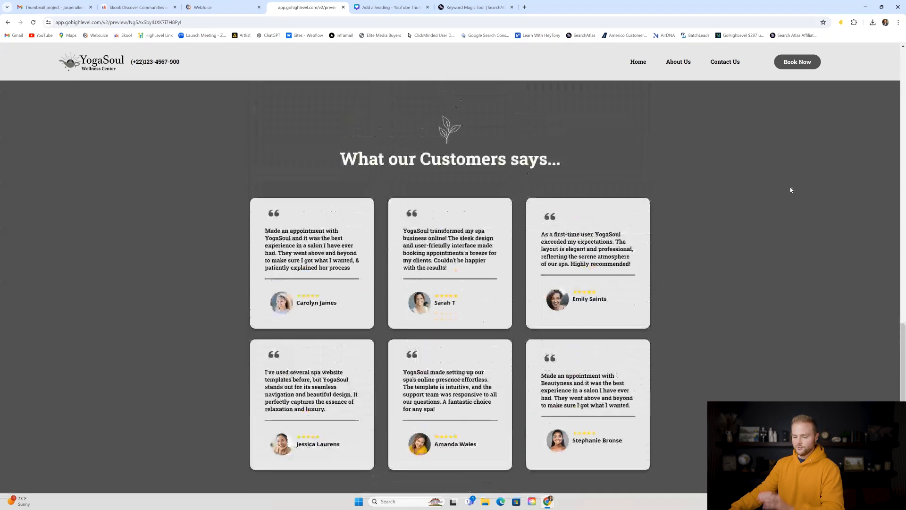
scroll(792, 190, up, 4)
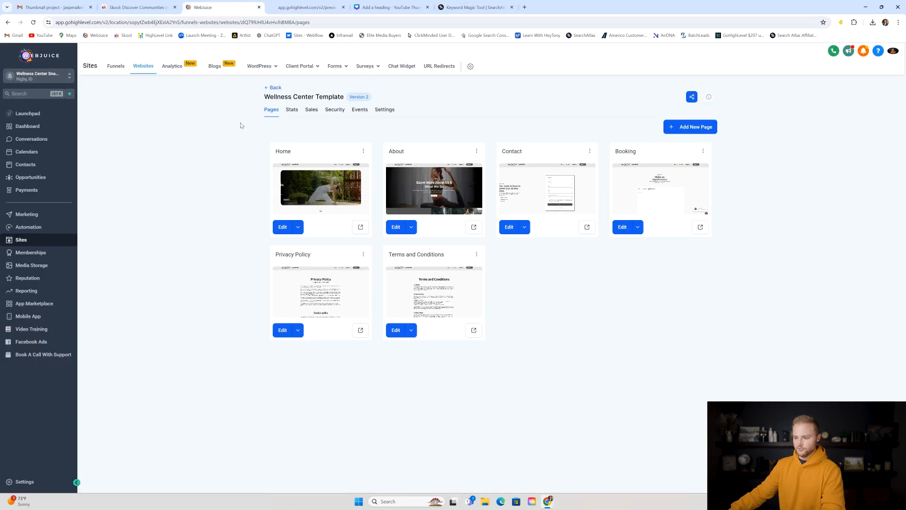
click(222, 7)
click(325, 197)
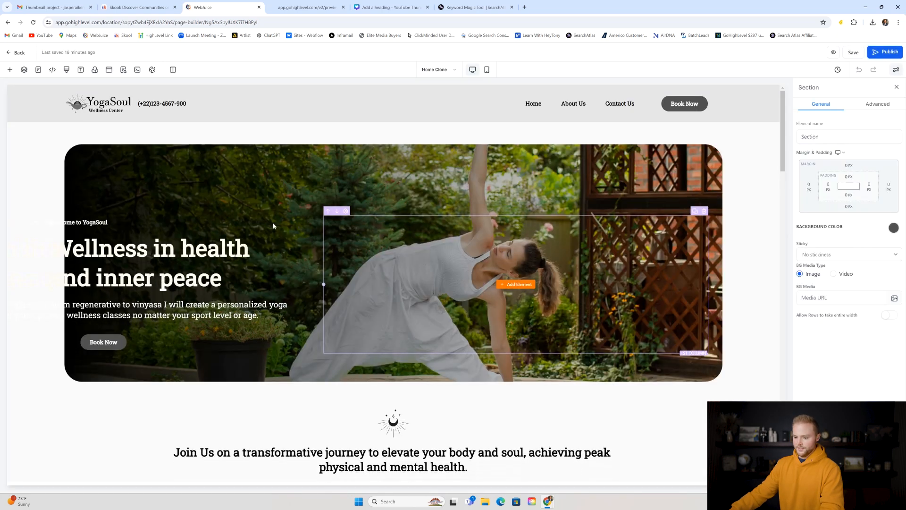
- Inspect the Wellness in health headline's Slide Left entrance animation settings
click(169, 254)
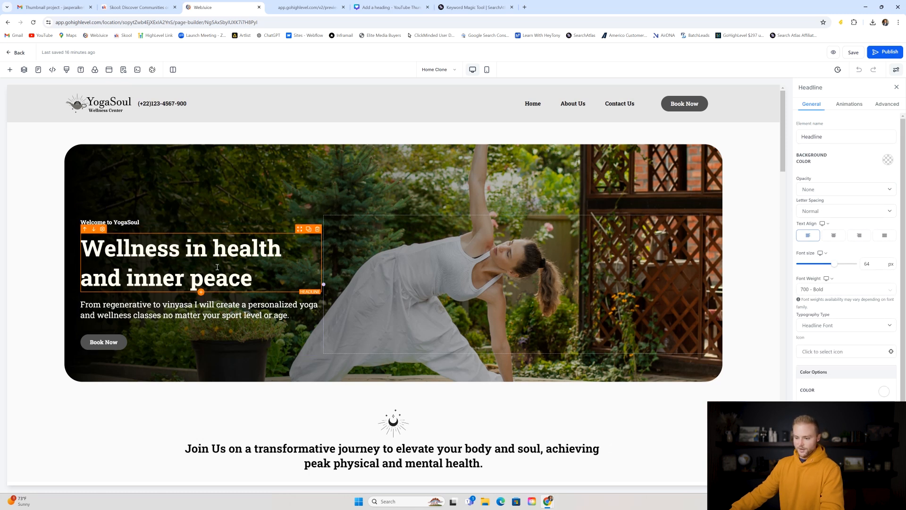
click(852, 104)
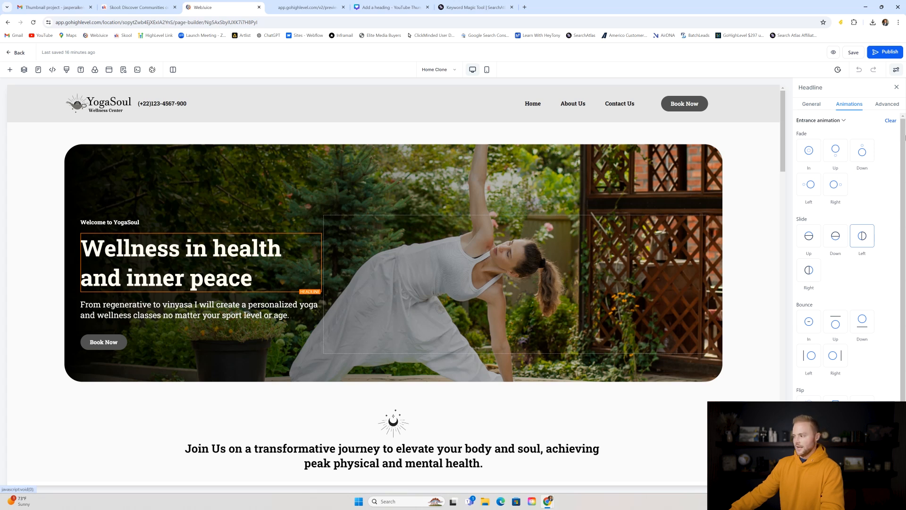
drag(903, 133, 904, 136)
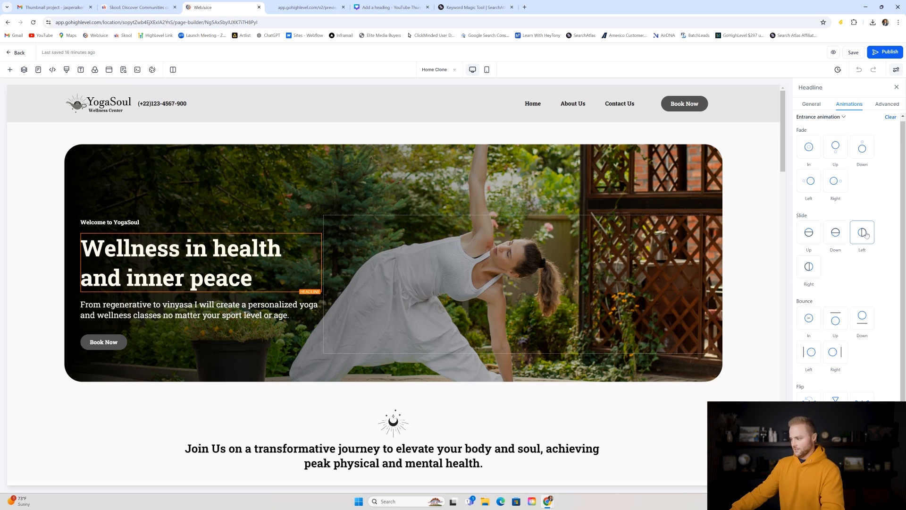
drag(903, 191, 904, 247)
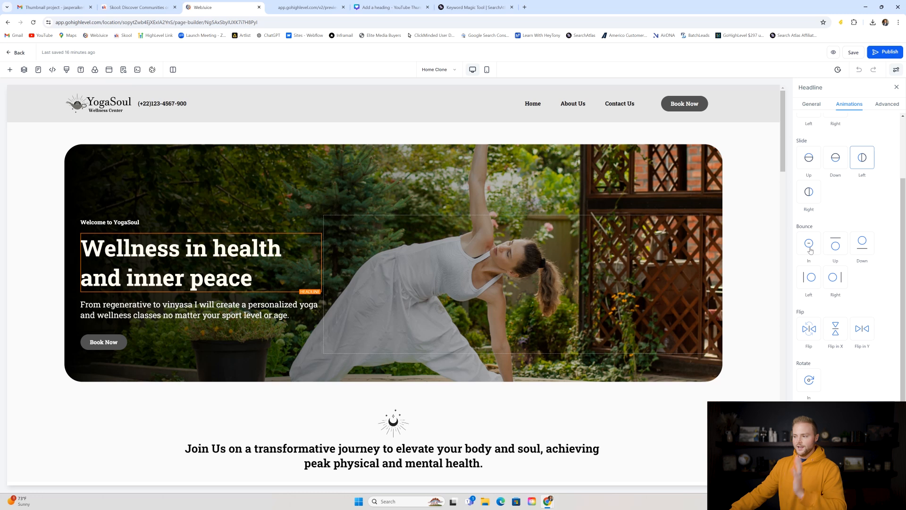
- Check the page in mobile view, return to desktop, and go back to the site preview
click(486, 70)
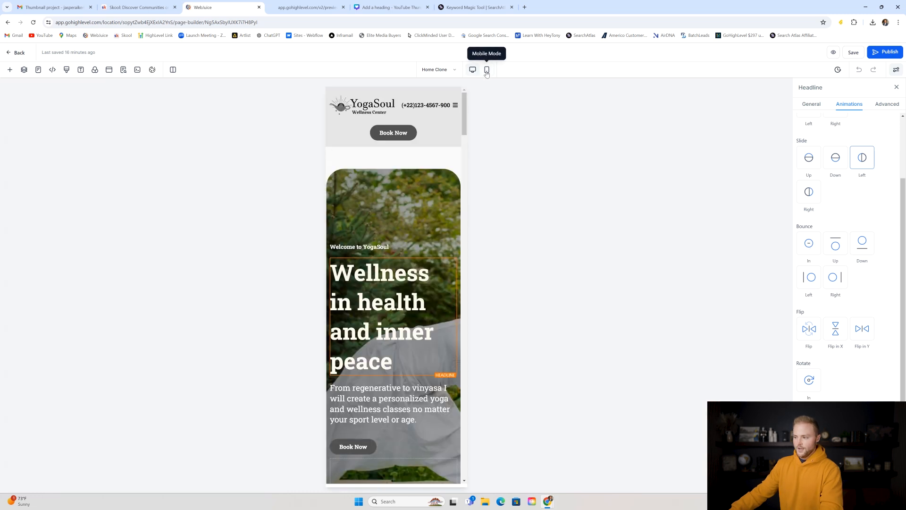
click(473, 70)
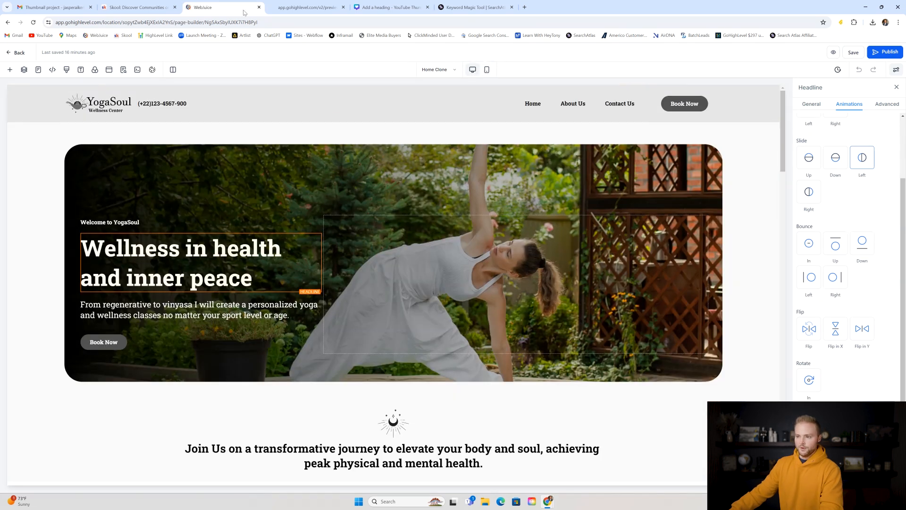
click(307, 7)
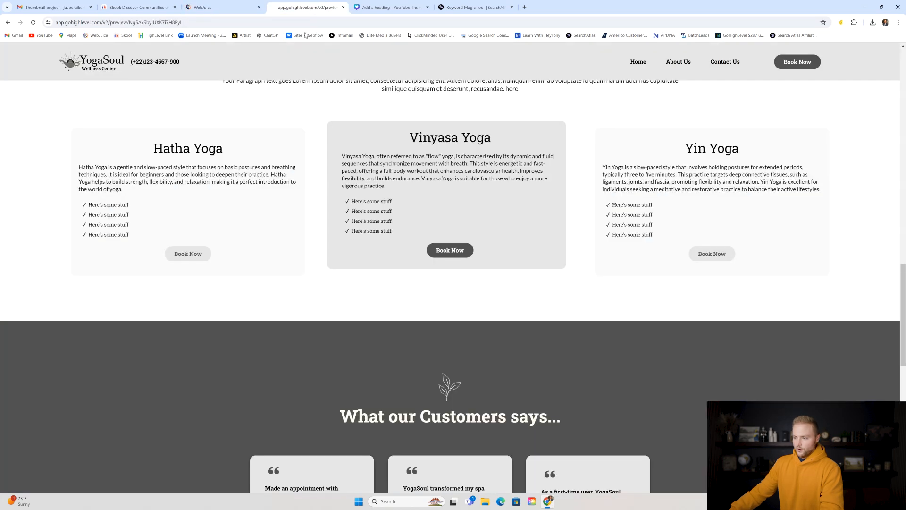
- Scroll the About Us page through the six-coach Meet Our Professionals and Our Yoga Classes sections
scroll(492, 137, up, 15)
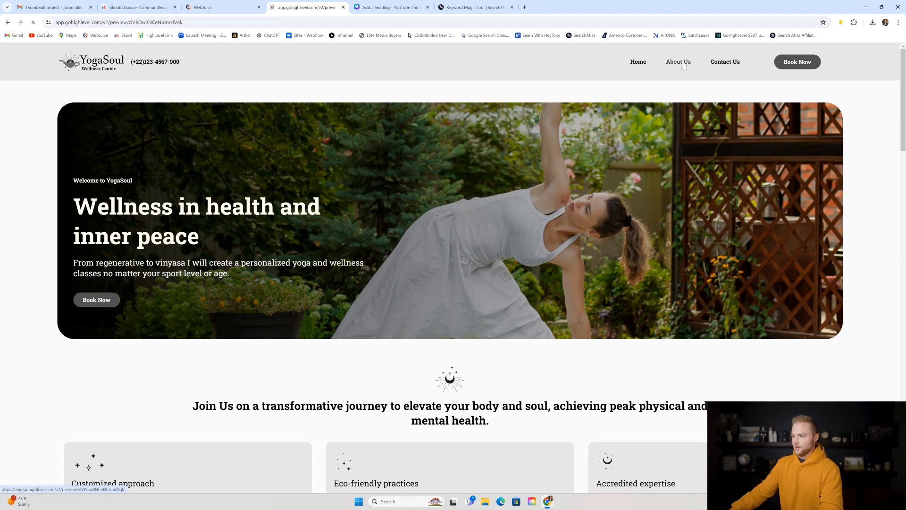
scroll(683, 124, down, 5)
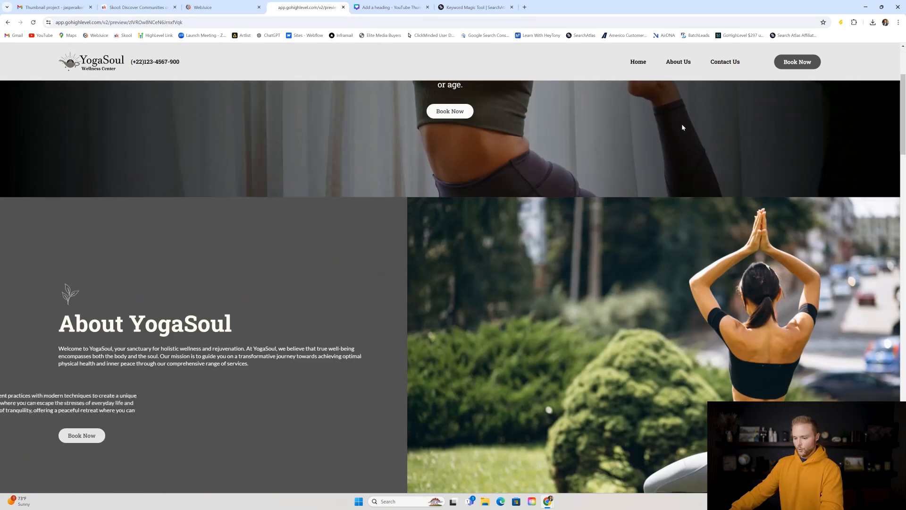
scroll(684, 126, down, 10)
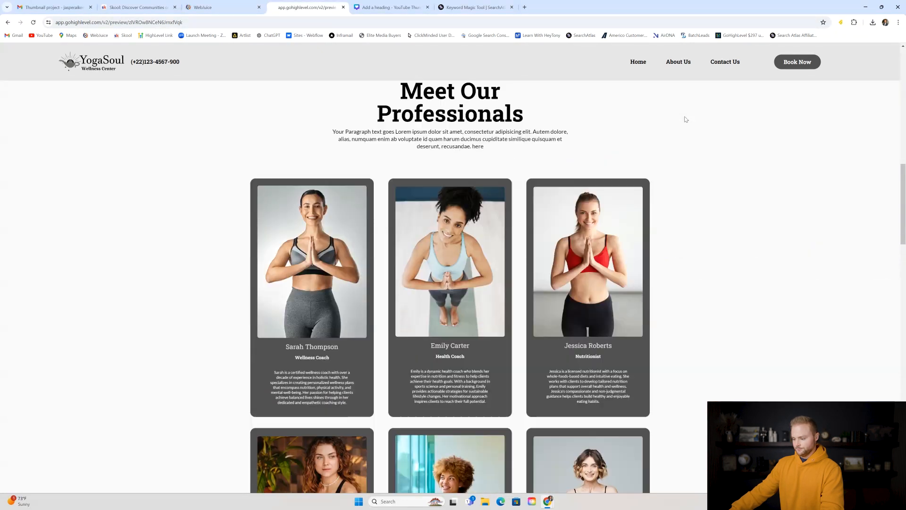
scroll(530, 151, down, 7)
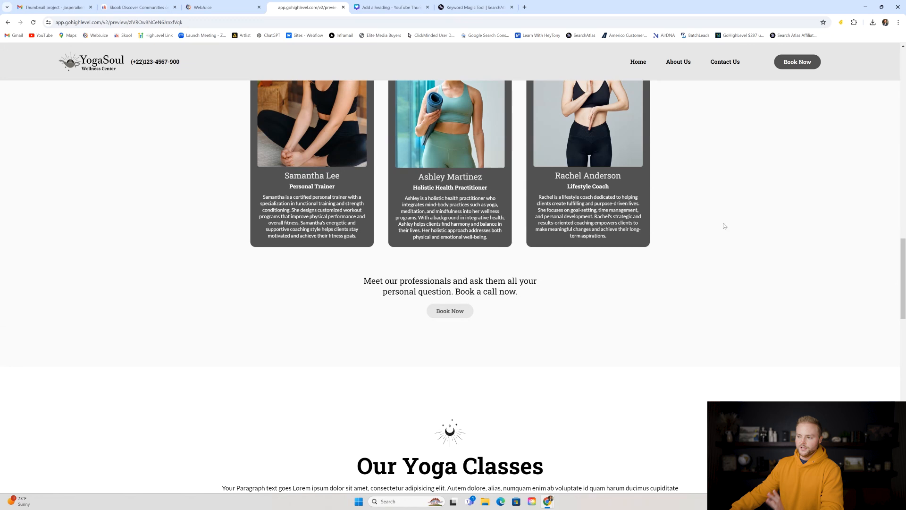
scroll(718, 175, down, 6)
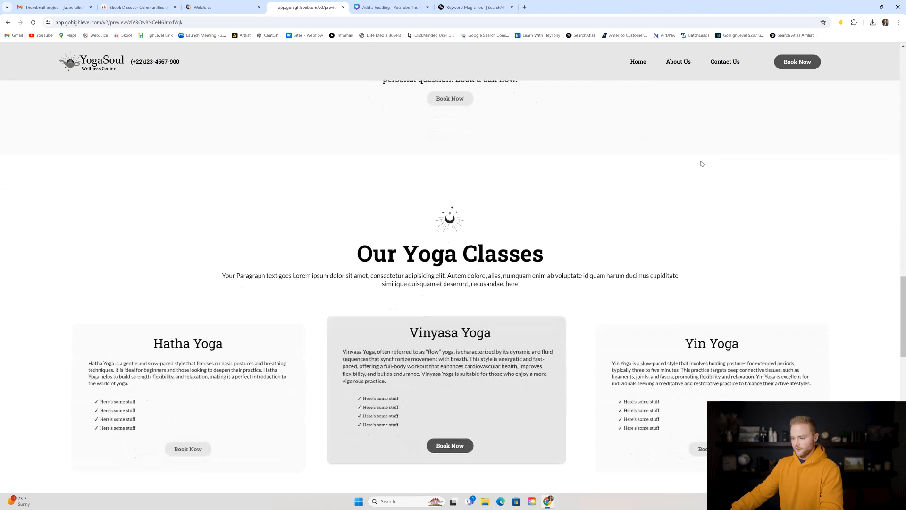
scroll(682, 163, down, 2)
scroll(679, 142, up, 7)
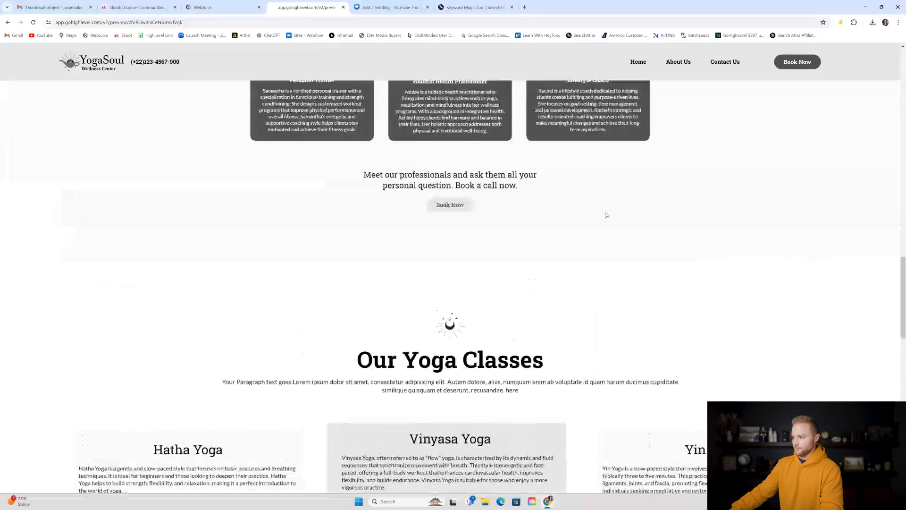
- Visit Contact Us, dismiss the chat box, then browse the five Wellness Center Appointments services on Book Now
click(725, 76)
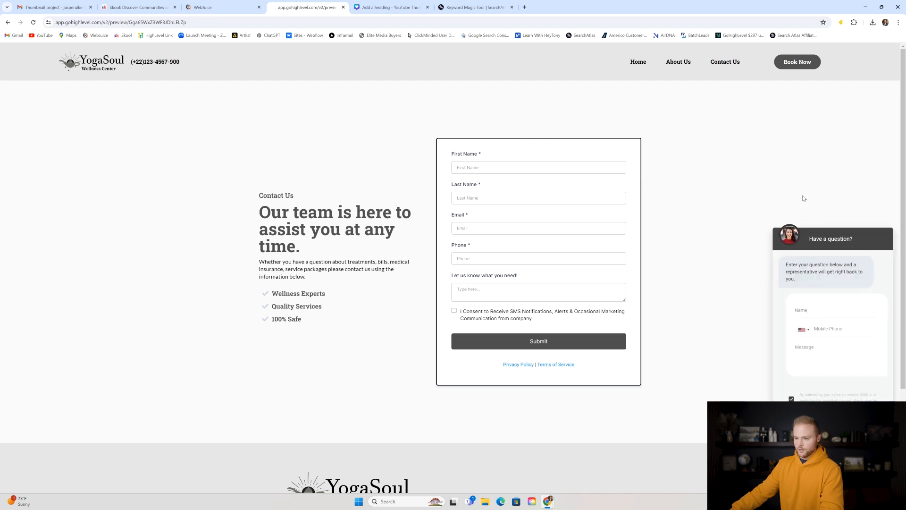
click(882, 476)
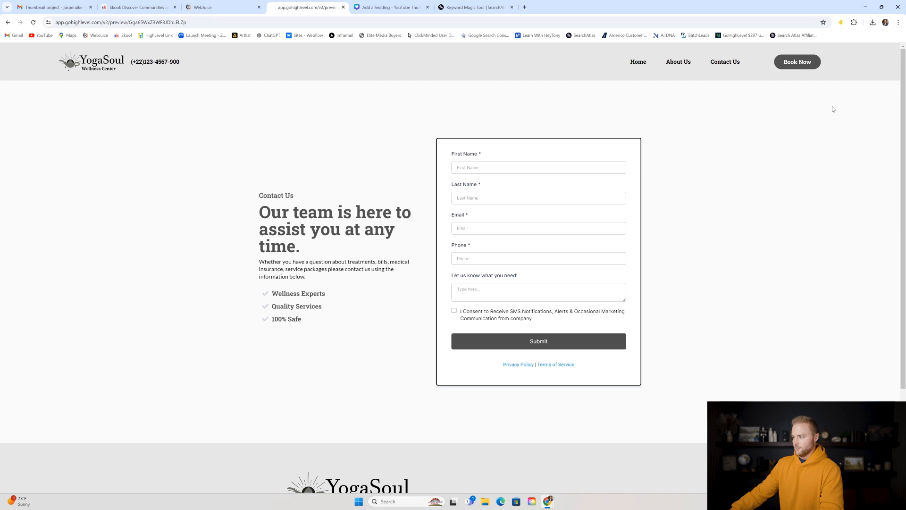
click(792, 64)
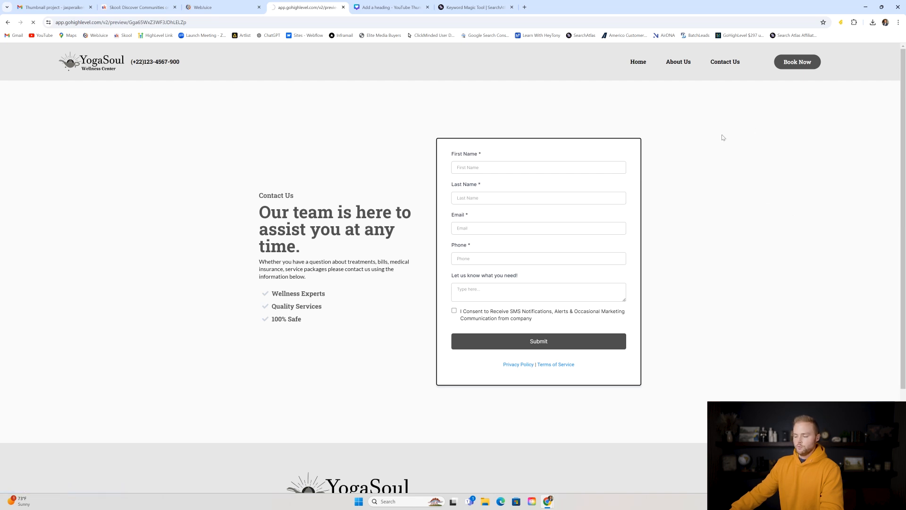
scroll(527, 119, down, 2)
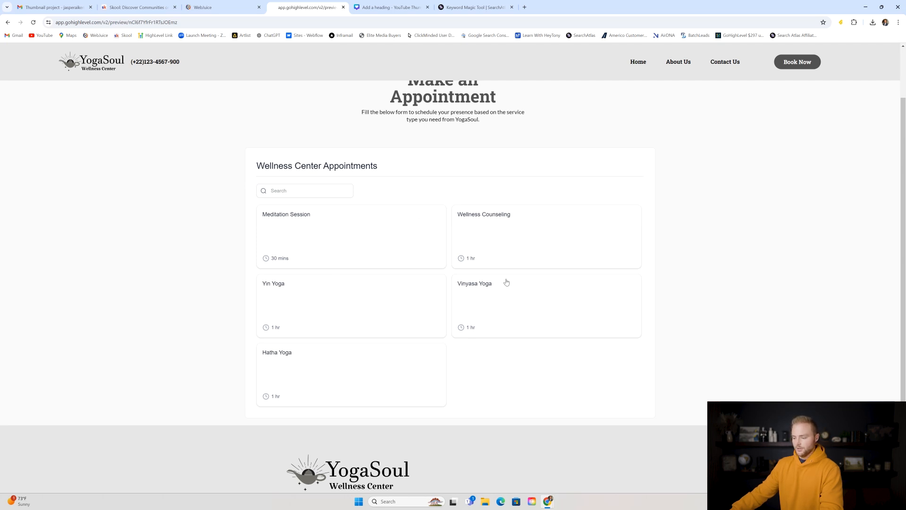
scroll(500, 293, down, 1)
scroll(501, 299, up, 3)
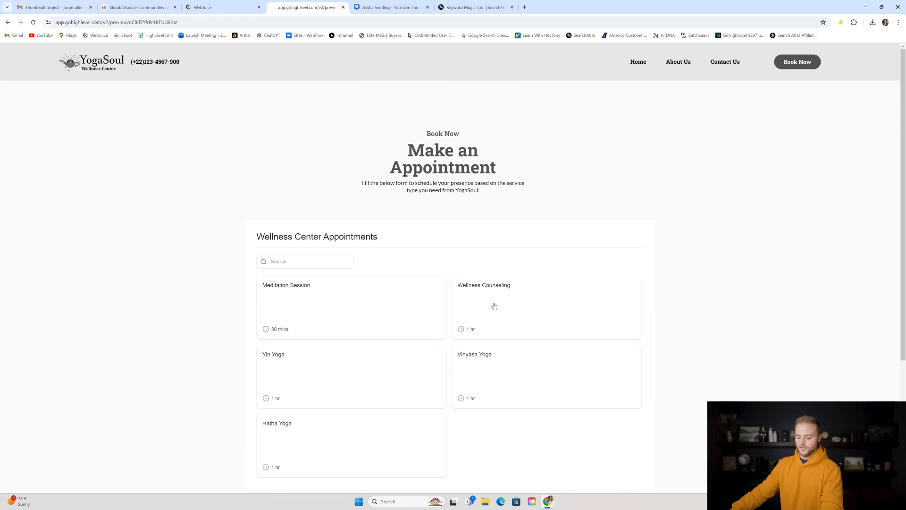
scroll(455, 296, down, 2)
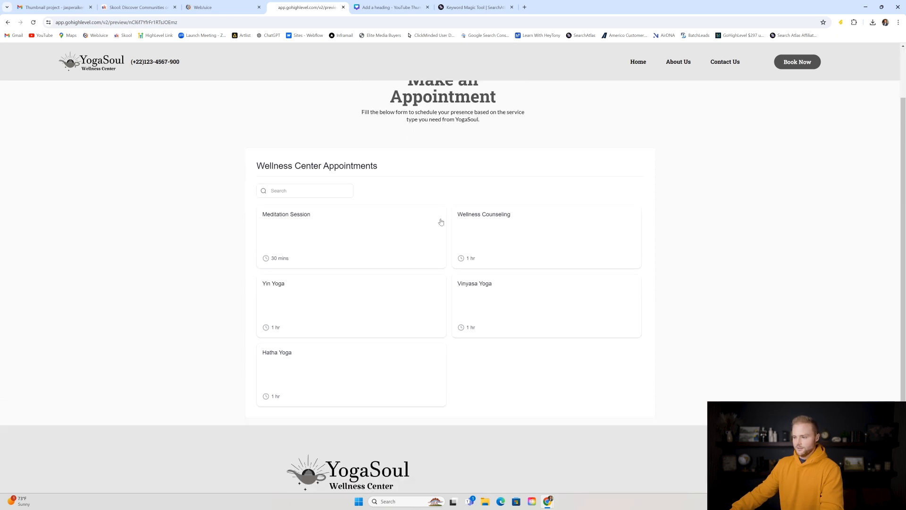
scroll(449, 265, up, 2)
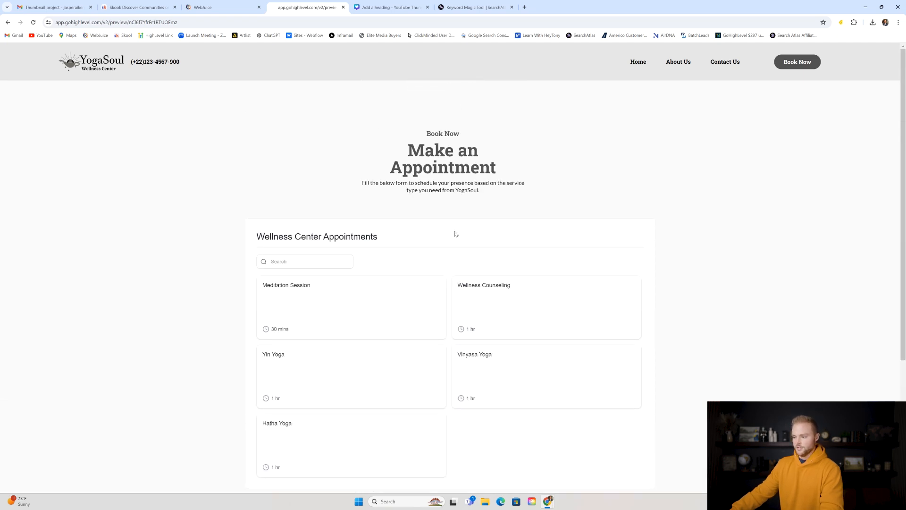
scroll(344, 289, down, 1)
scroll(420, 283, up, 1)
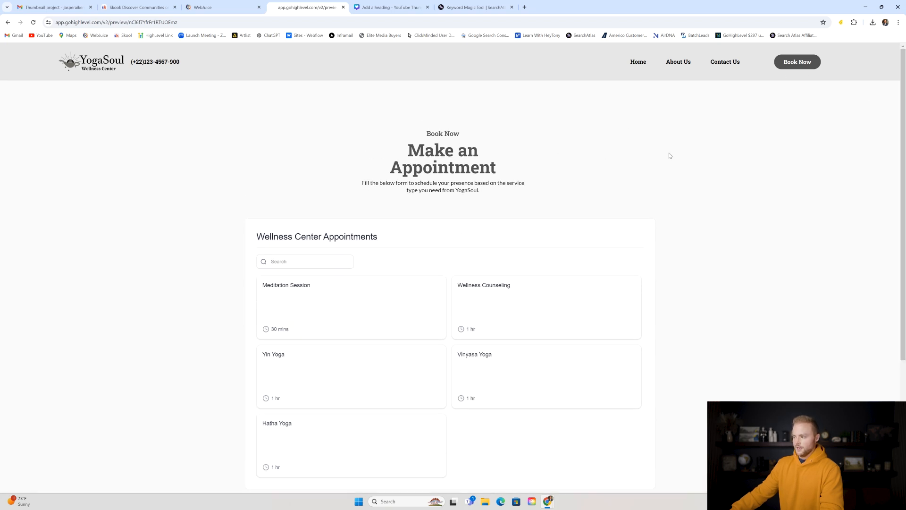
click(227, 10)
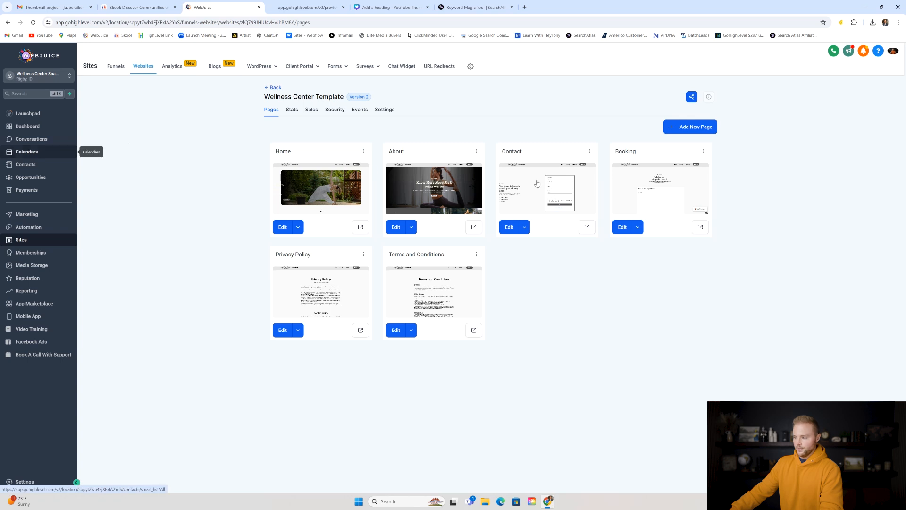
click(47, 151)
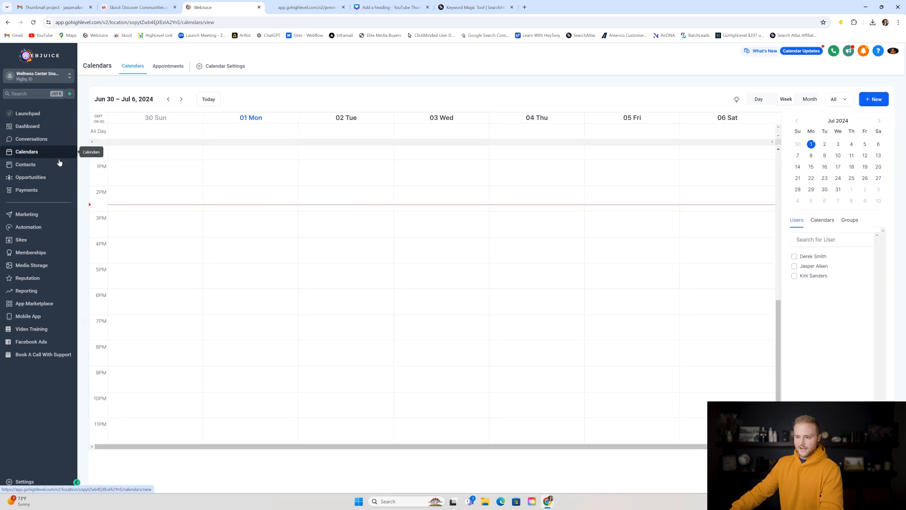
click(226, 68)
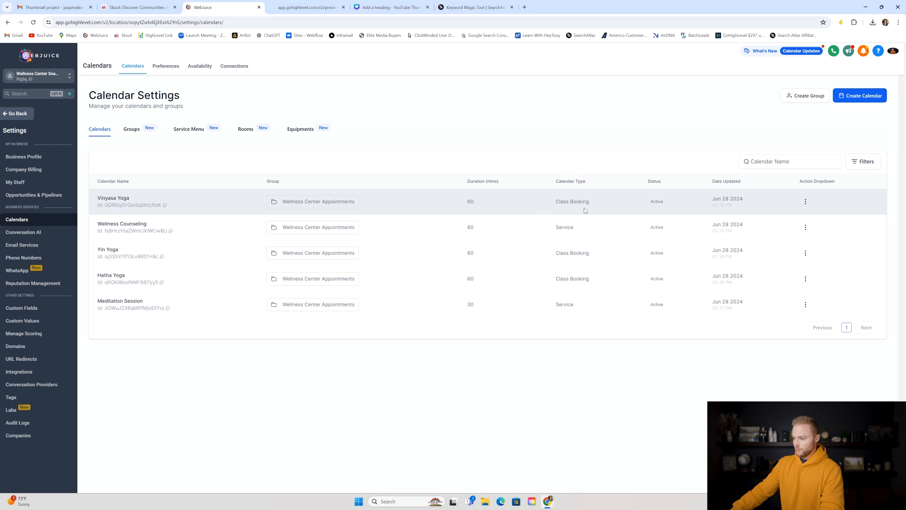
drag(556, 202, 590, 202)
click(142, 160)
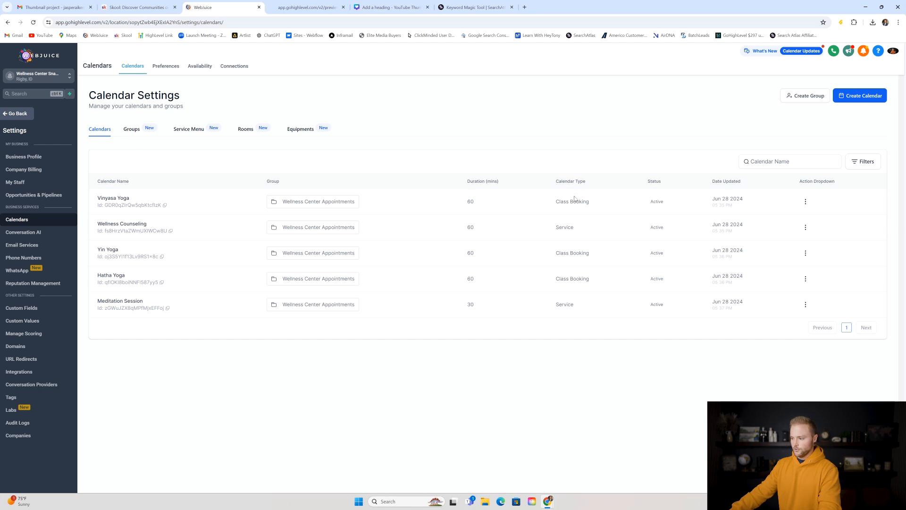
- Start a Class Booking calendar named Yoga, then leave it for the My Staff list
click(862, 96)
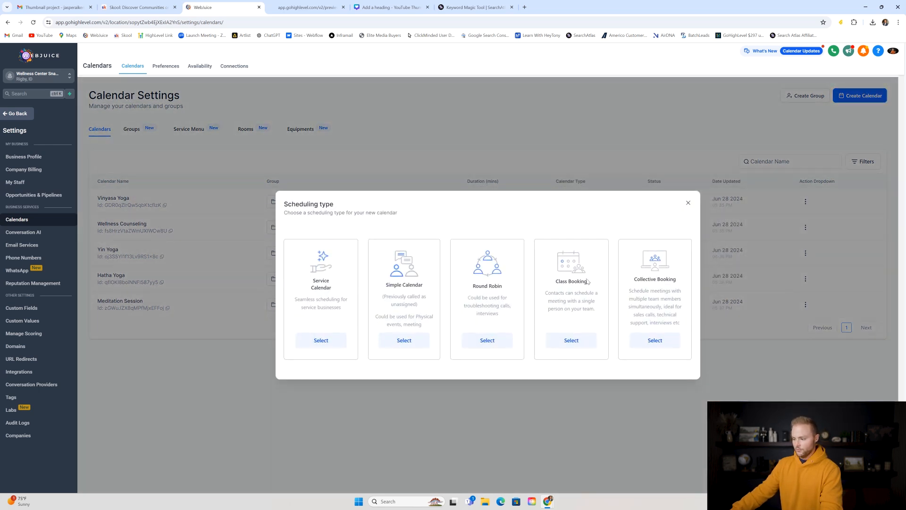
drag(556, 282, 590, 283)
click(596, 276)
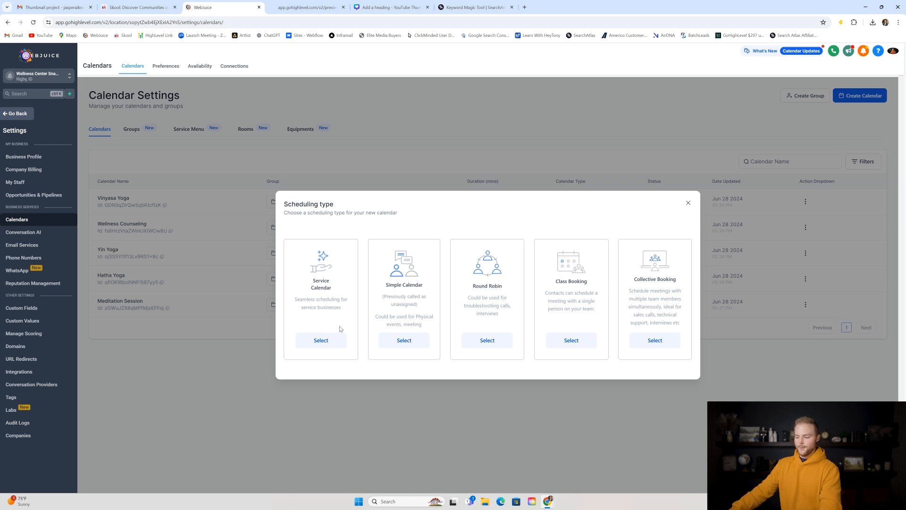
drag(557, 282, 597, 284)
click(603, 230)
click(572, 338)
click(434, 153)
text(Yoga)
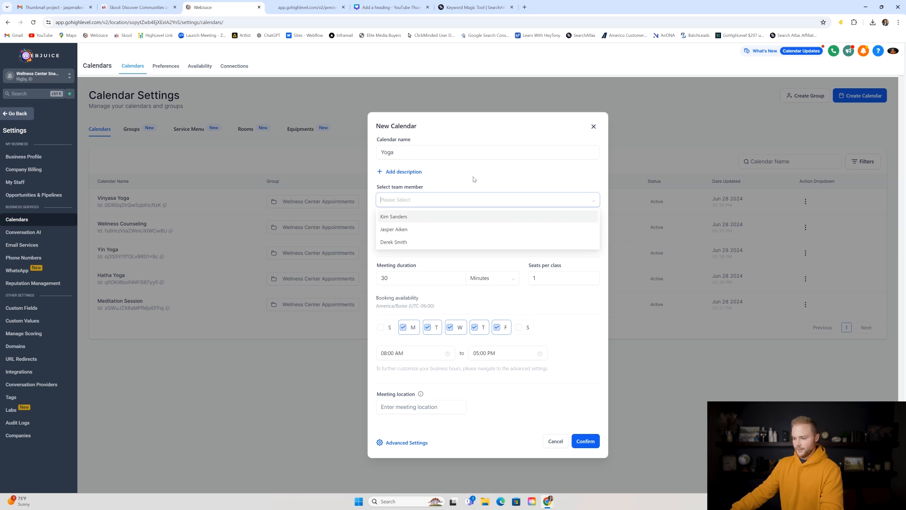
click(46, 185)
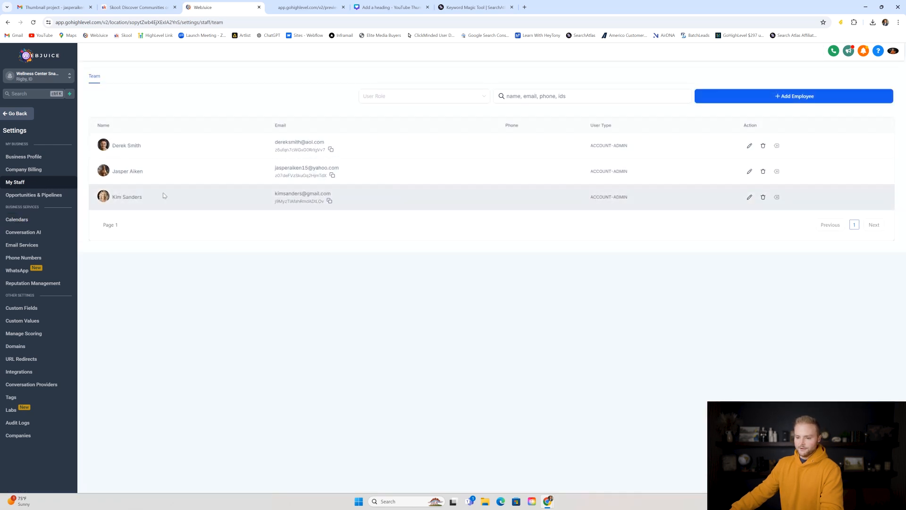
click(766, 98)
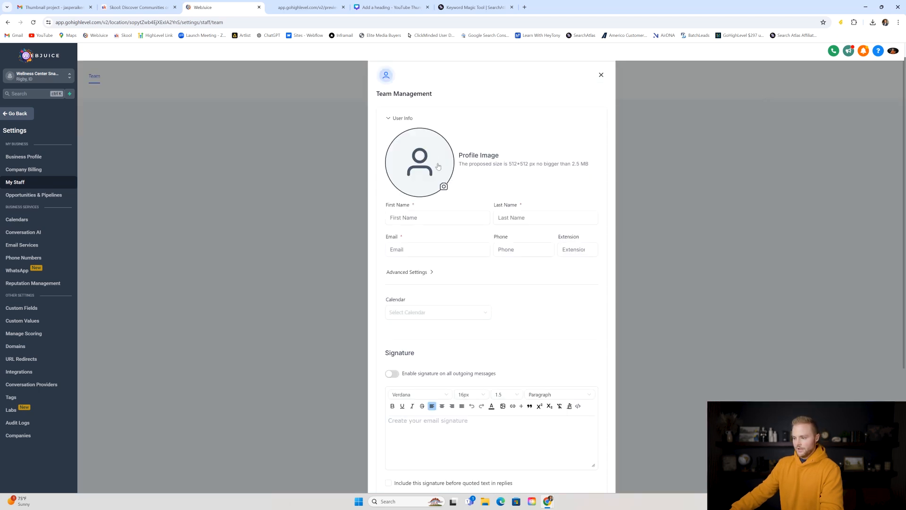
click(410, 217)
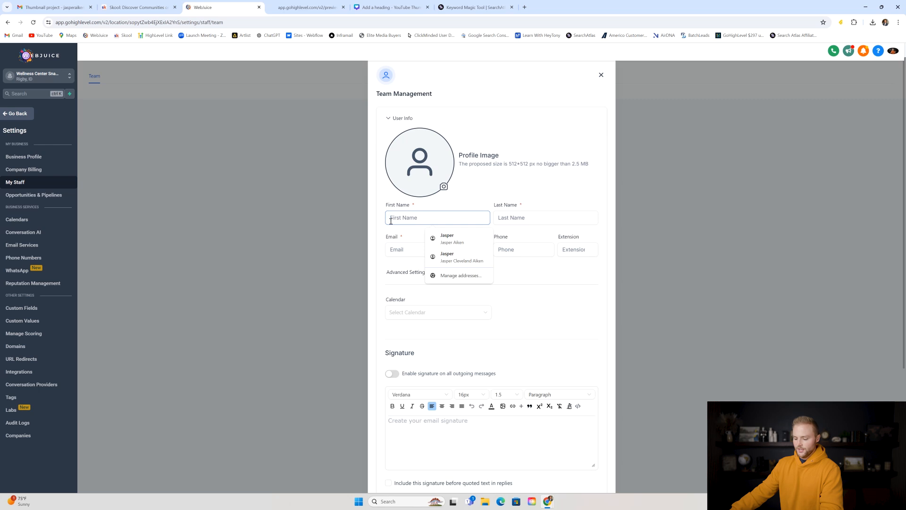
click(525, 216)
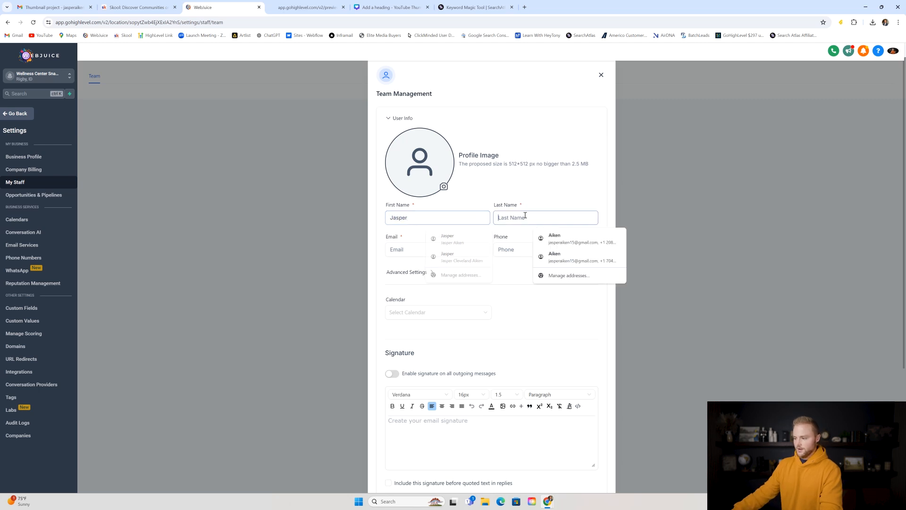
click(430, 254)
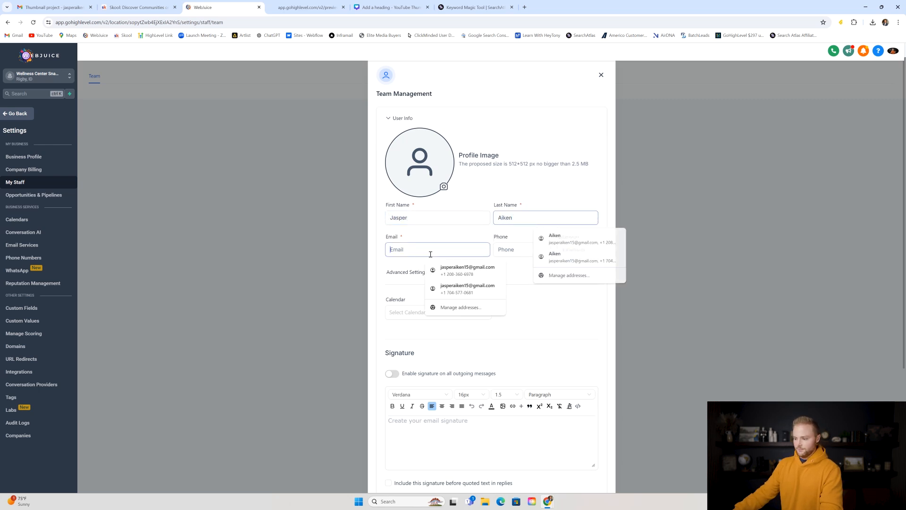
click(449, 266)
click(525, 249)
key(ctrl+a)
key(BackSpace)
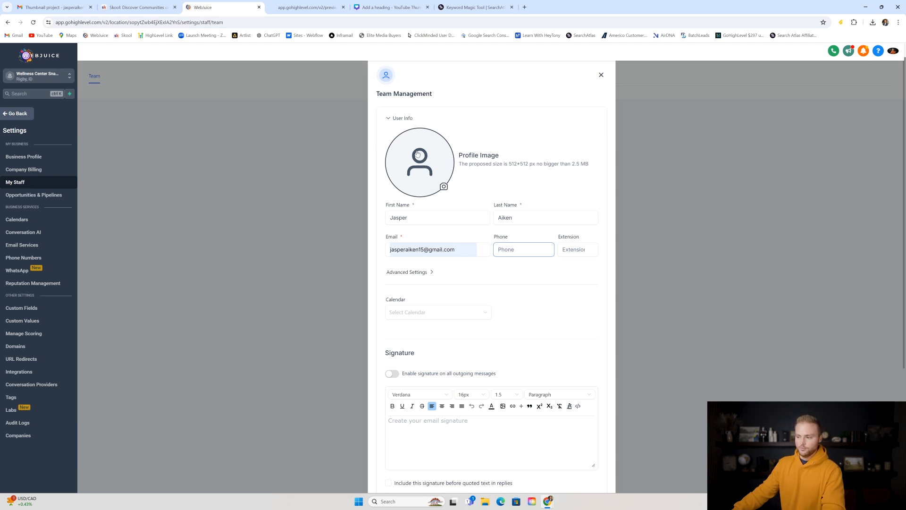
scroll(425, 142, down, 1)
scroll(428, 114, up, 1)
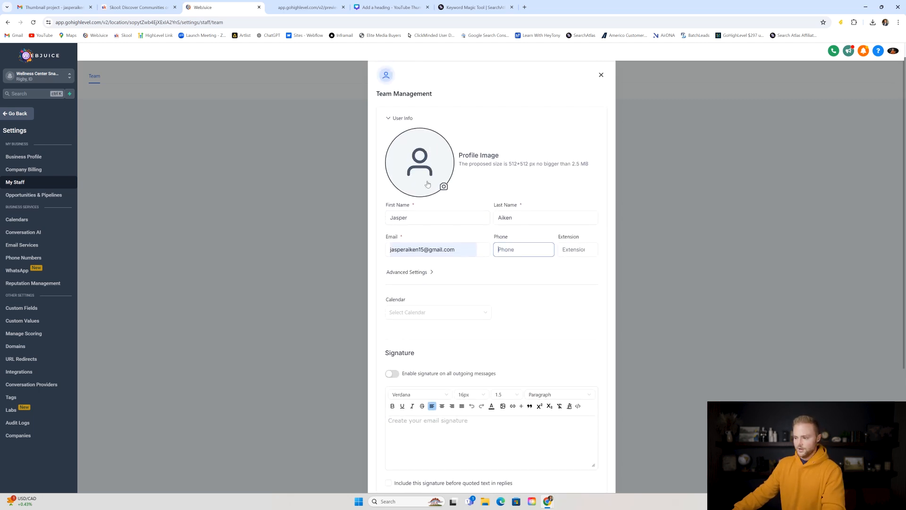
scroll(420, 158, down, 3)
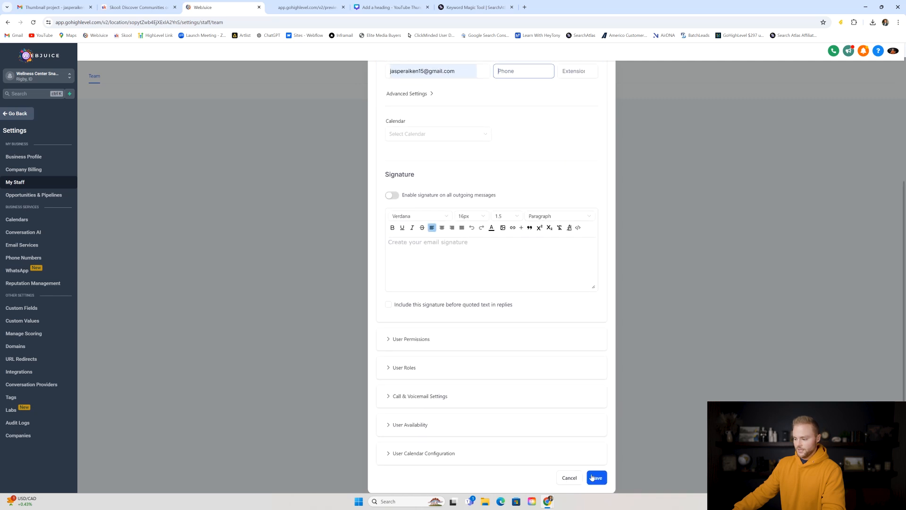
scroll(576, 188, up, 3)
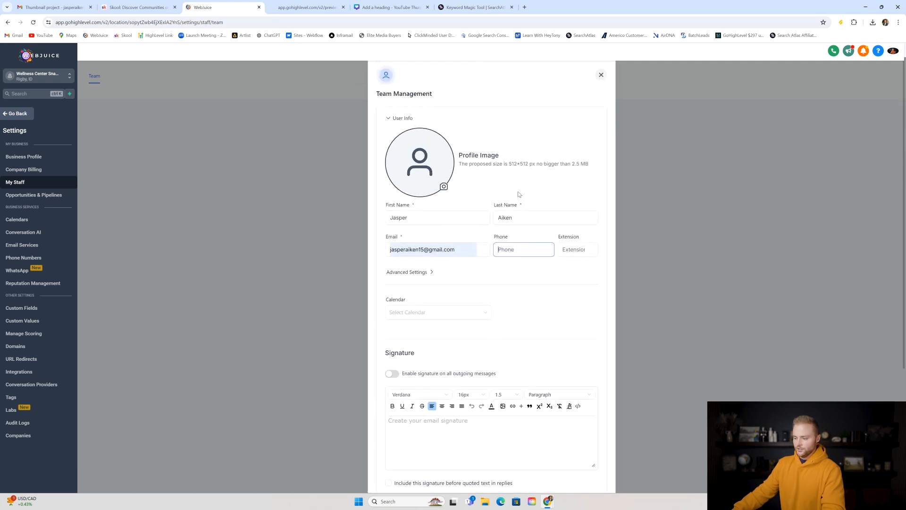
scroll(522, 187, down, 3)
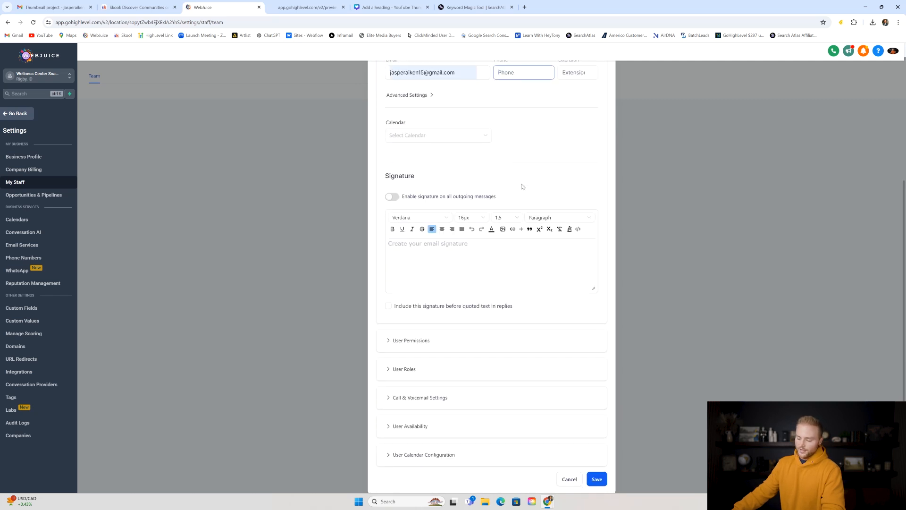
click(413, 428)
scroll(461, 250, down, 6)
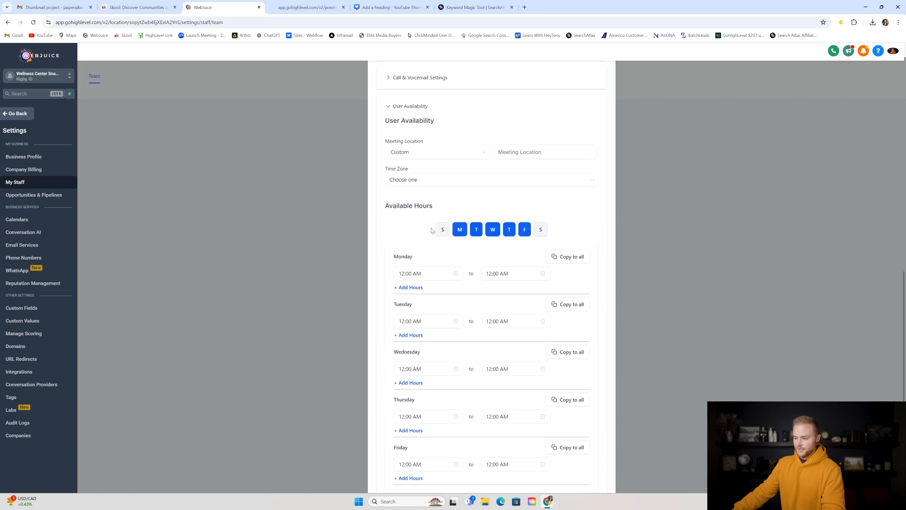
click(476, 230)
click(509, 229)
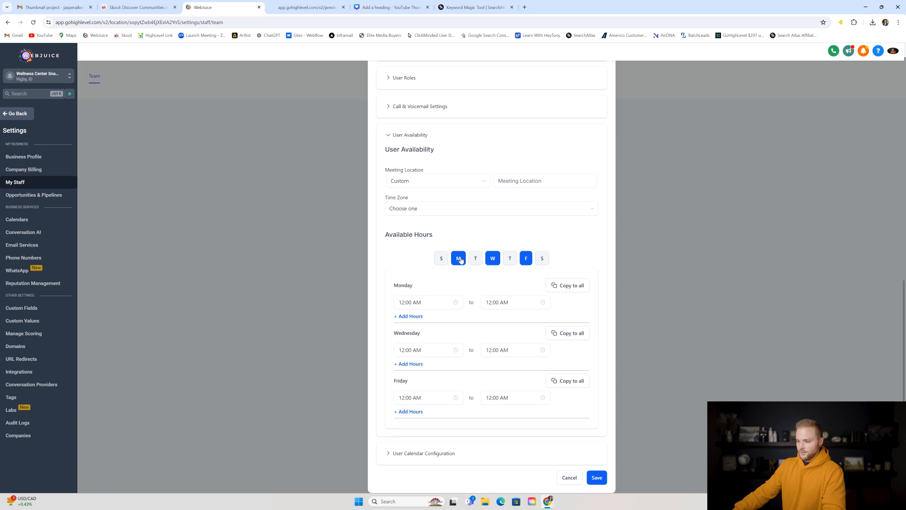
scroll(459, 259, up, 5)
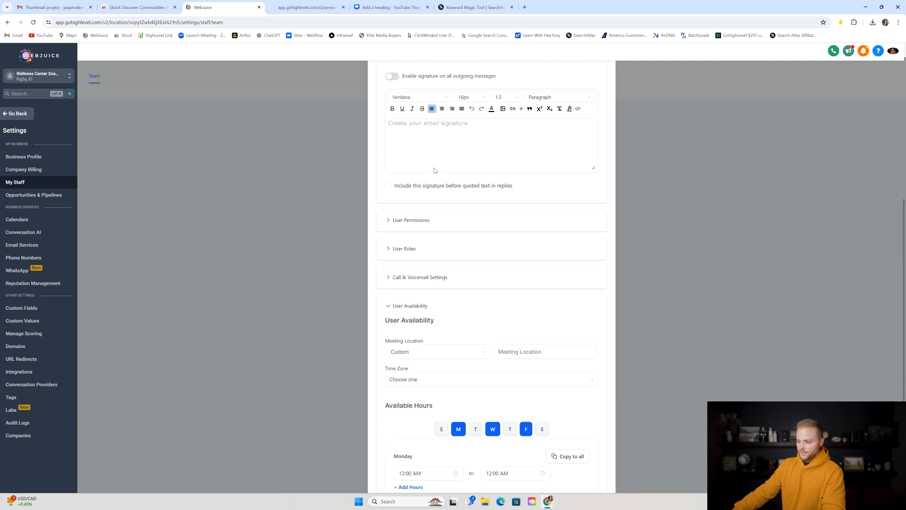
scroll(462, 257, down, 5)
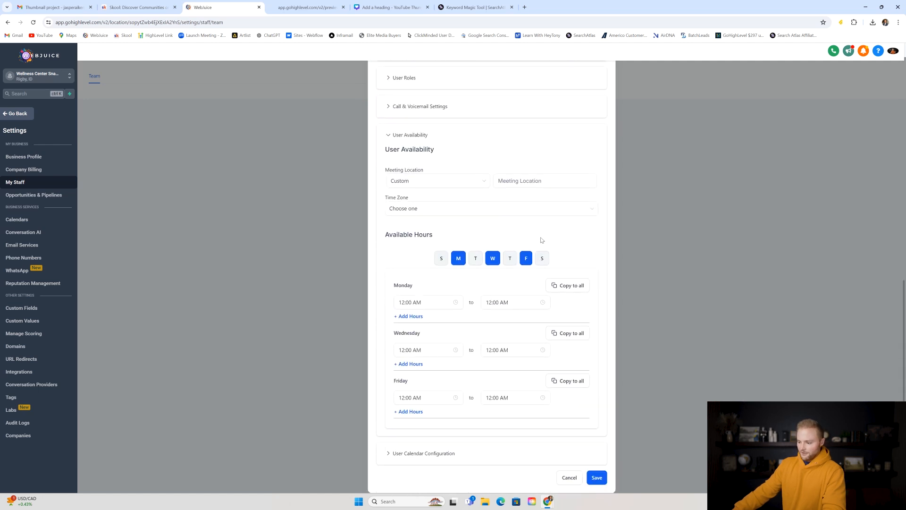
double_click(421, 302)
click(493, 294)
click(571, 476)
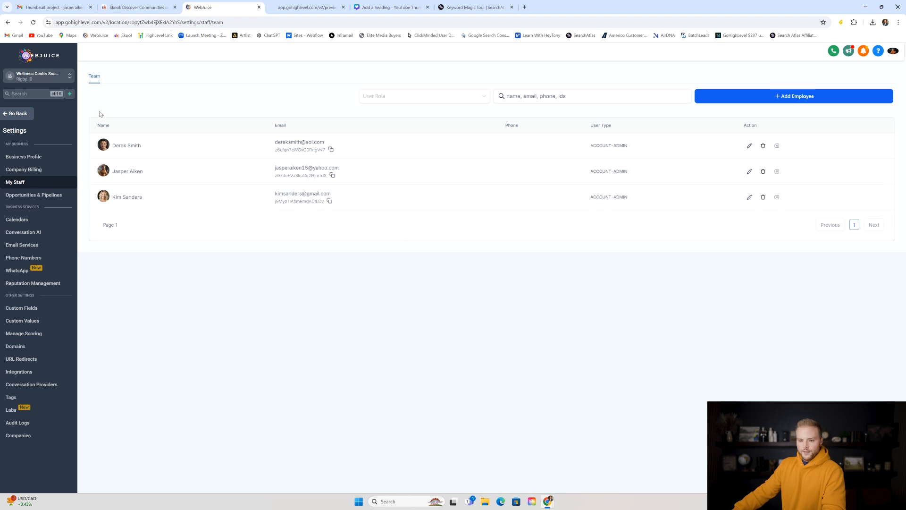
- Start a new Class Booking calendar named Yoga and assign the second team member
click(49, 220)
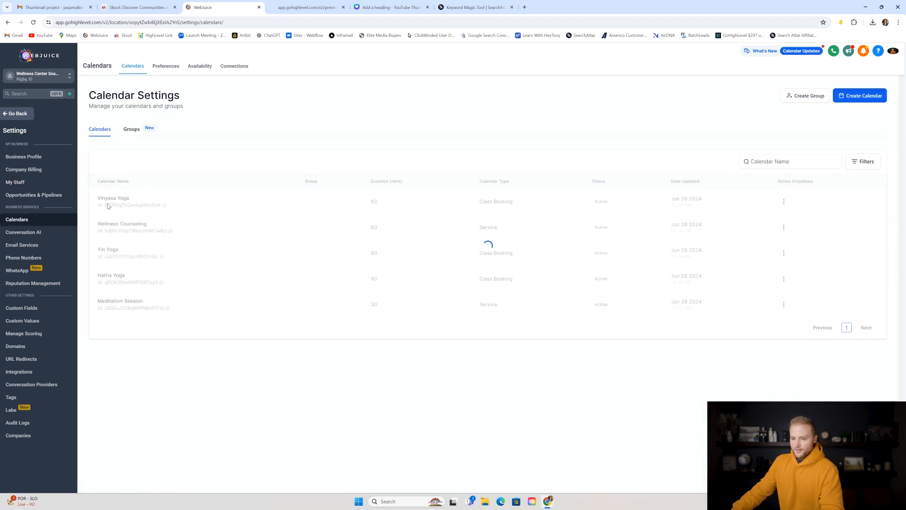
click(871, 94)
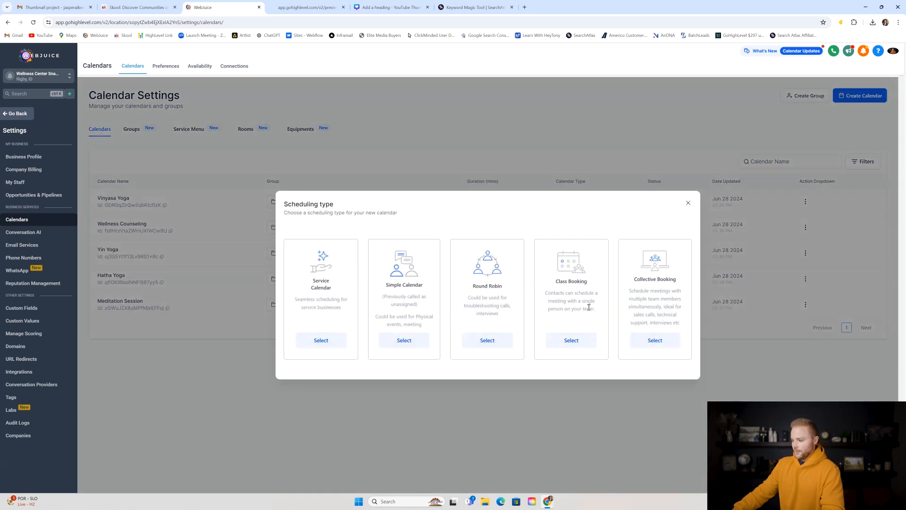
click(569, 339)
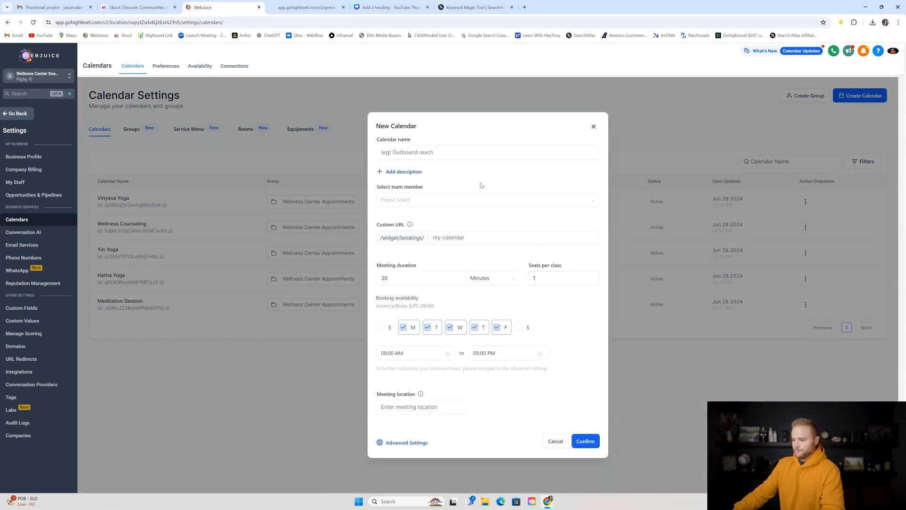
click(404, 154)
text(Yoga)
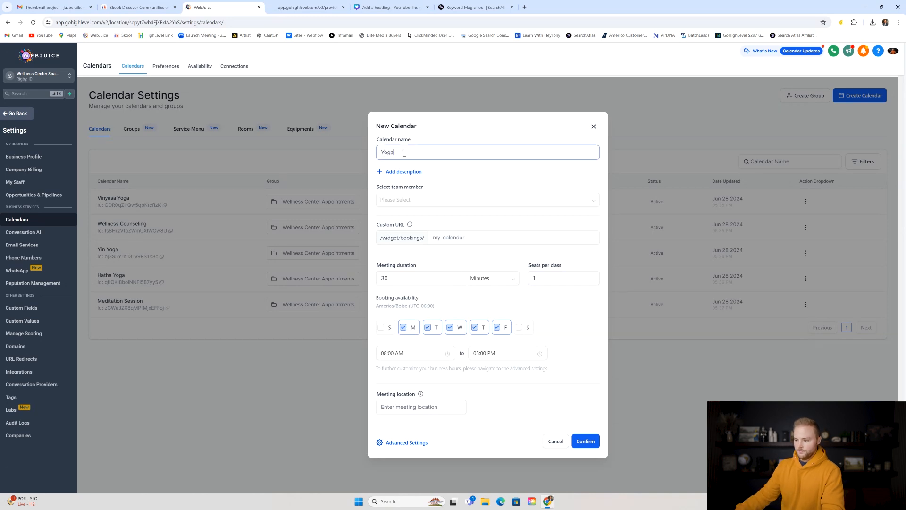
click(415, 203)
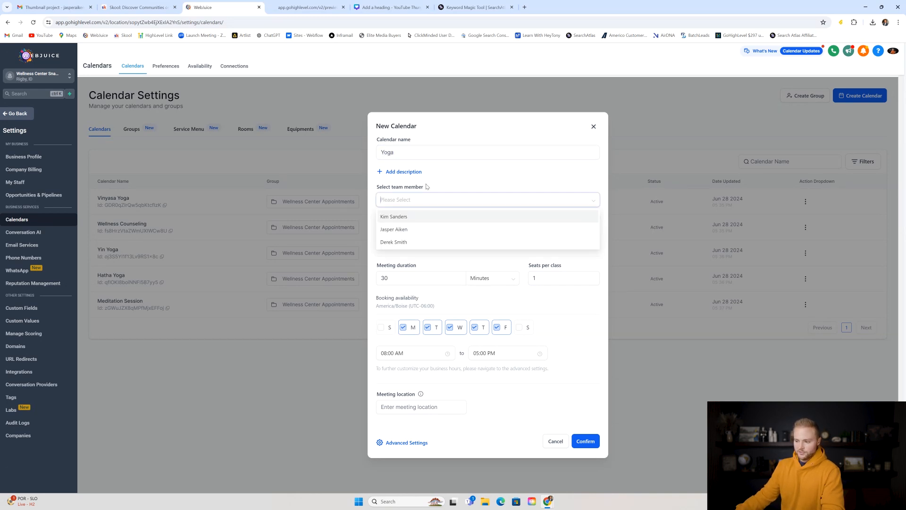
click(399, 229)
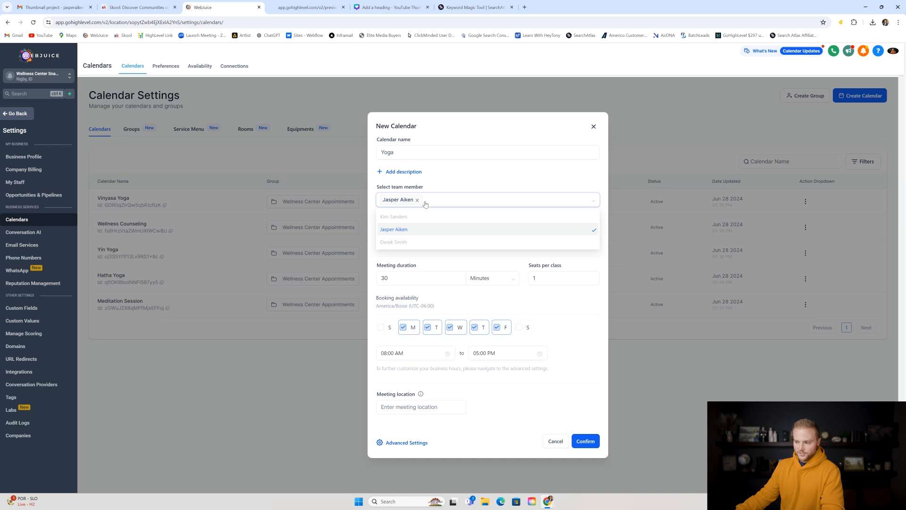
- Rename the calendar to ABC Yoga with custom URL abcyoga
click(389, 153)
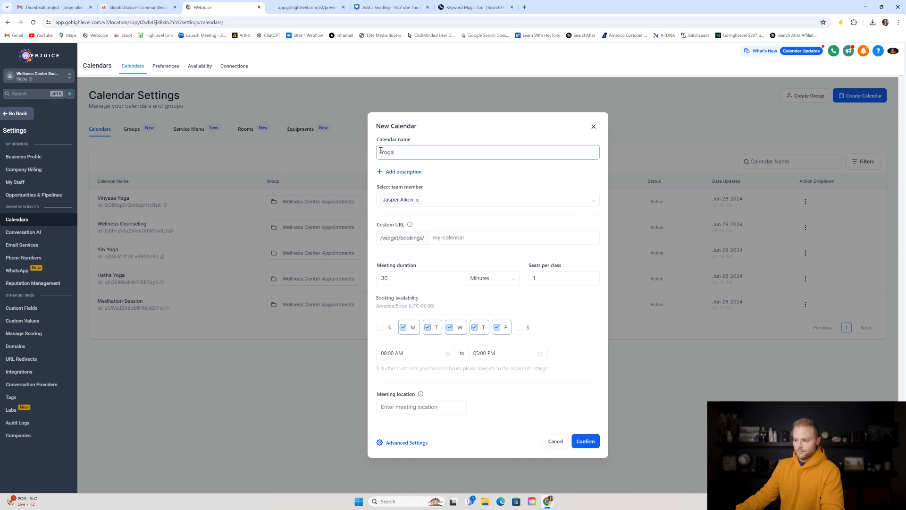
text(ABC)
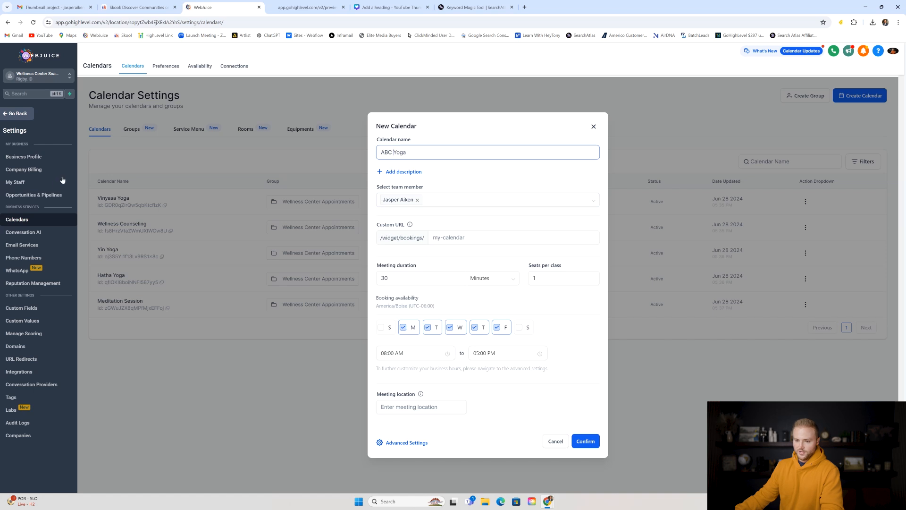
click(444, 237)
text(abcyoga)
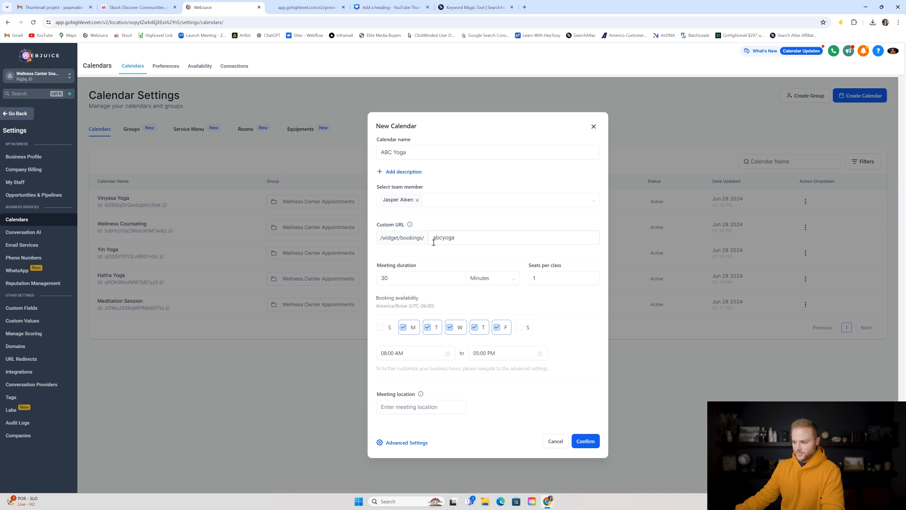
click(379, 230)
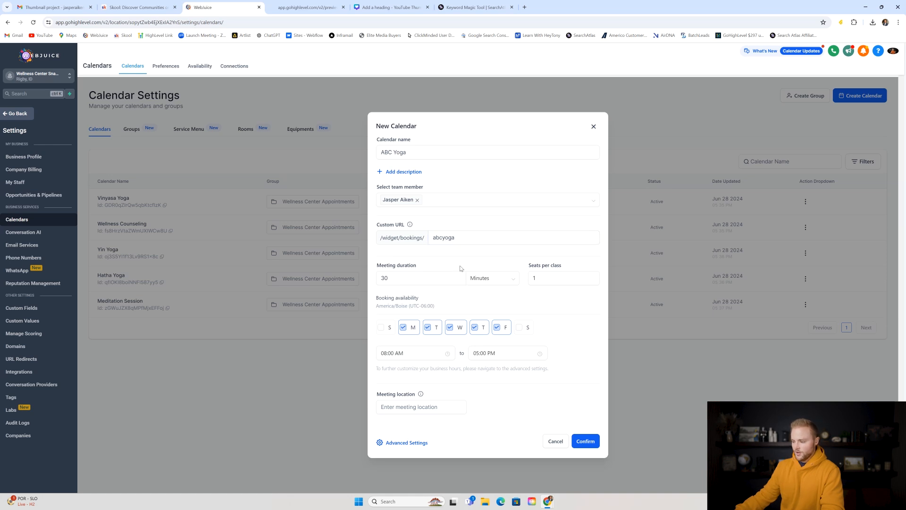
- Set the meeting duration to 1 hour and seats per class to 15
click(402, 278)
double_click(400, 278)
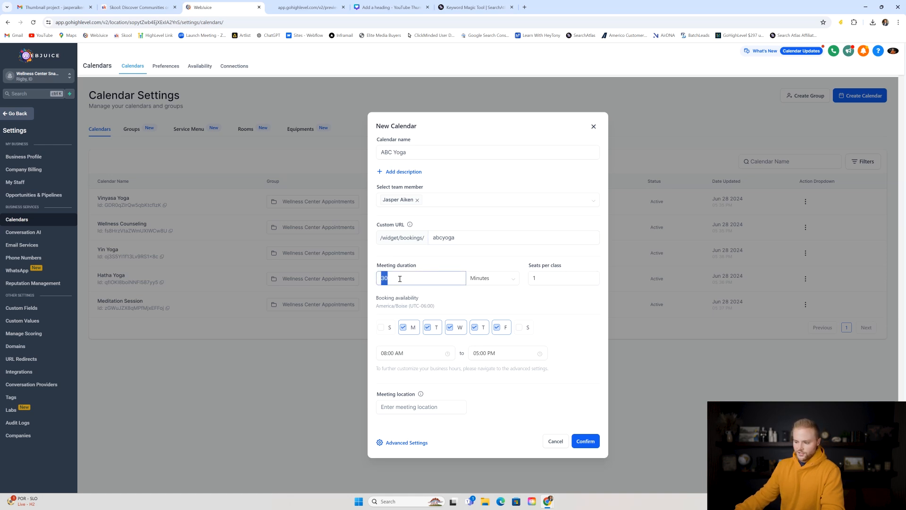
text(1)
click(493, 281)
click(486, 307)
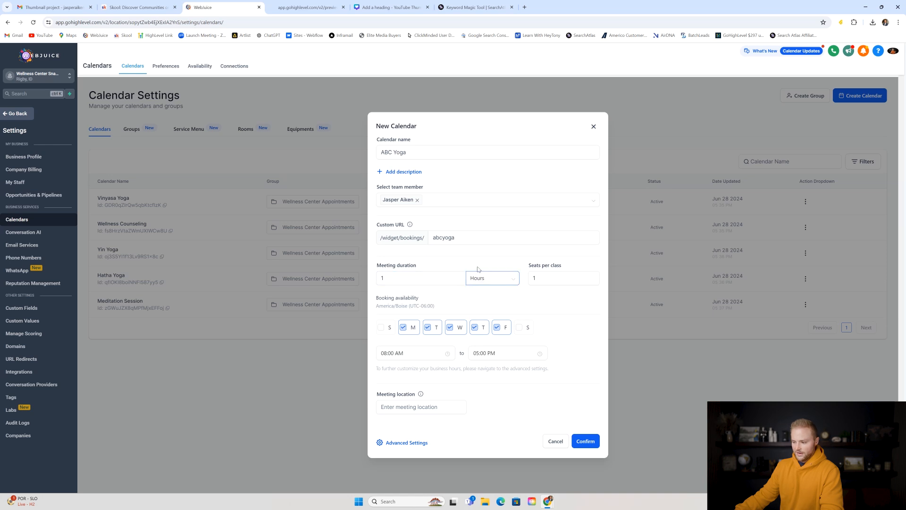
double_click(542, 277)
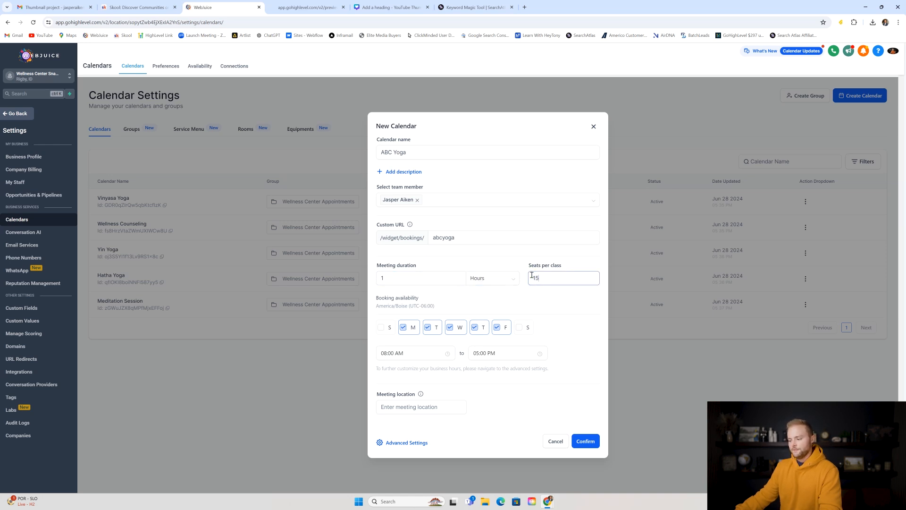
click(544, 257)
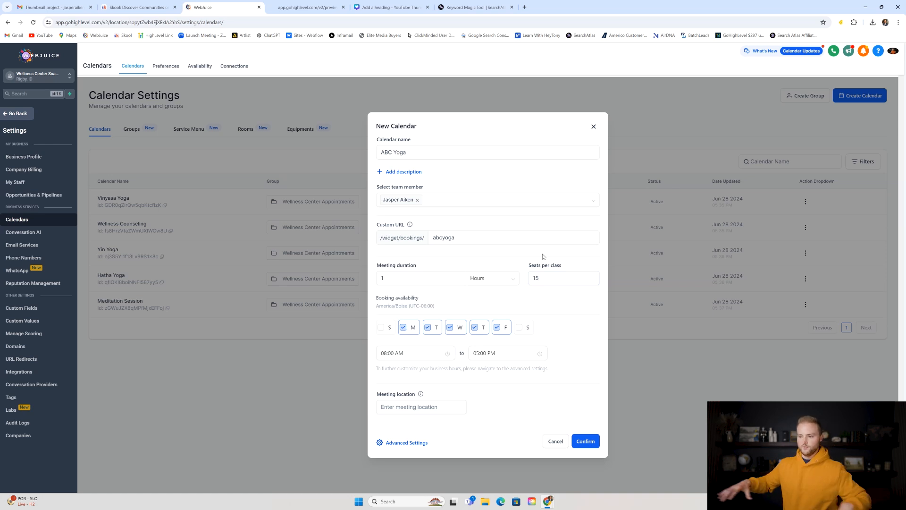
click(547, 279)
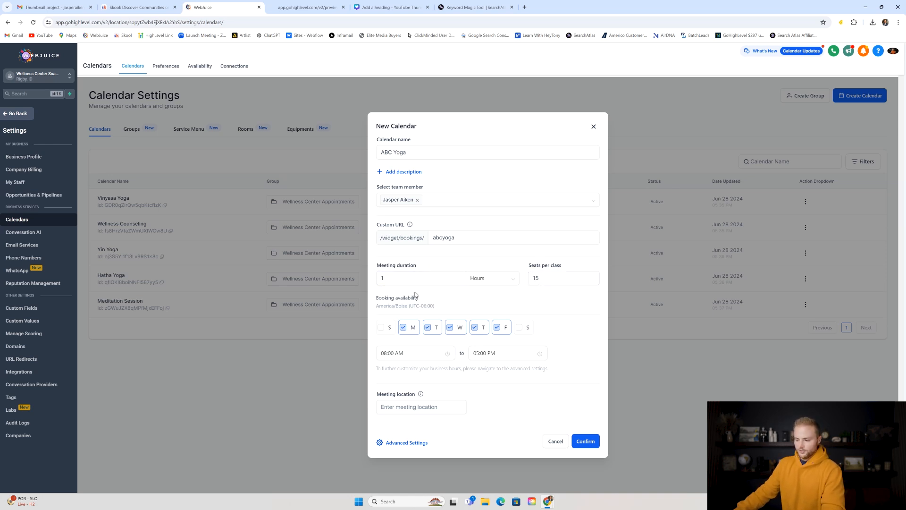
- Make Monday through Saturday bookable starting at 09:00 AM
click(402, 326)
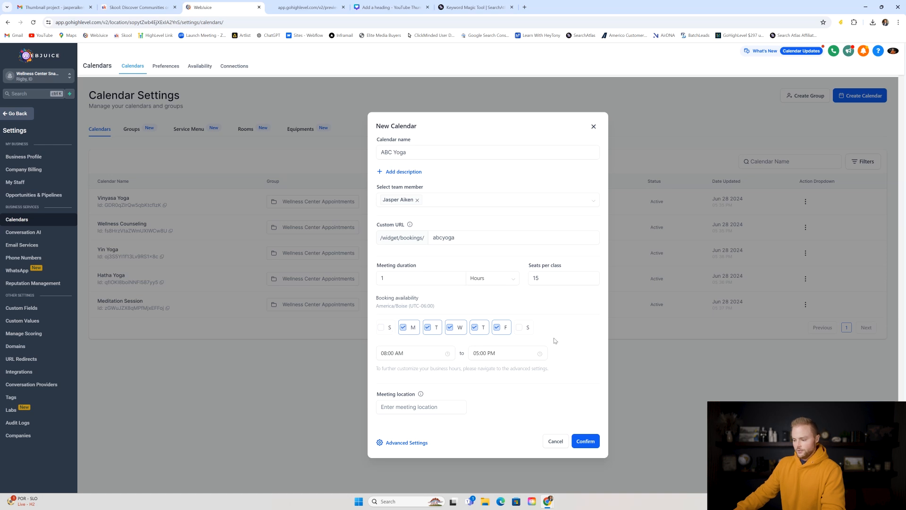
click(519, 327)
click(409, 352)
click(385, 381)
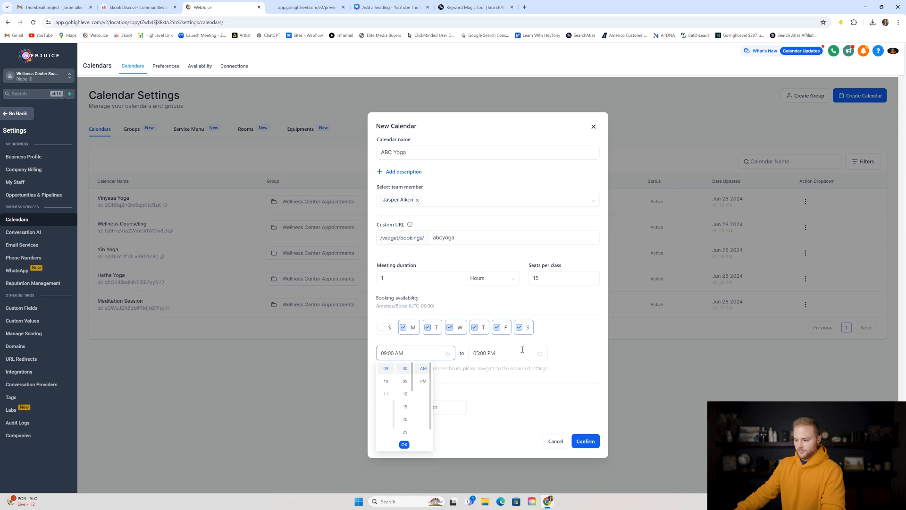
click(463, 347)
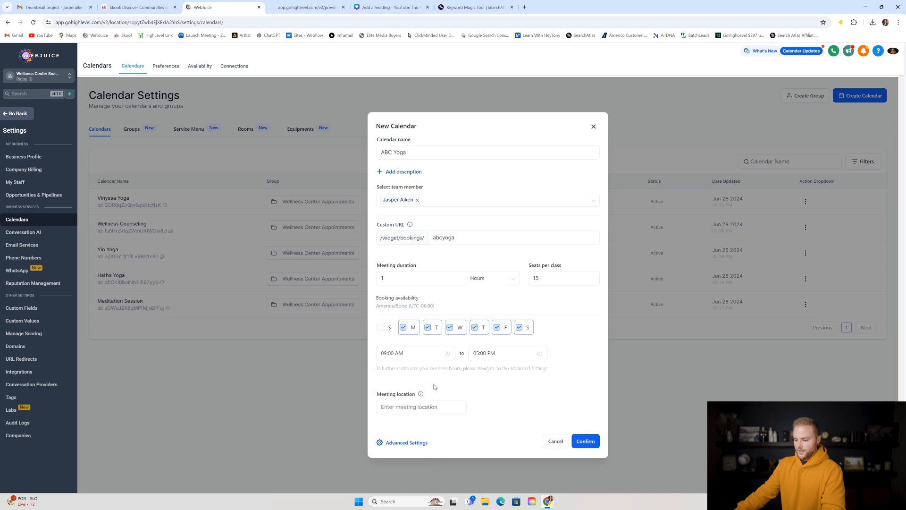
- Enter 123 Elm Street as the location, then cancel the calendar without saving
click(382, 405)
text(123 El)
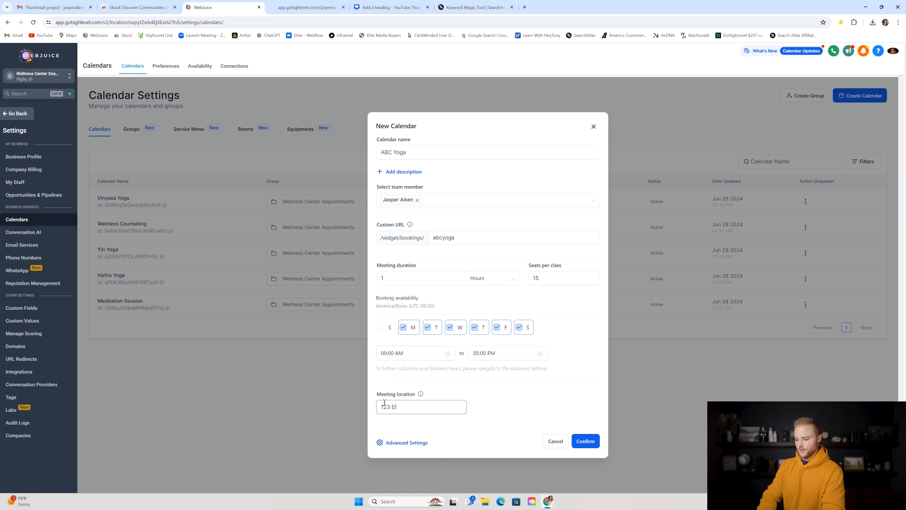
text(m Street)
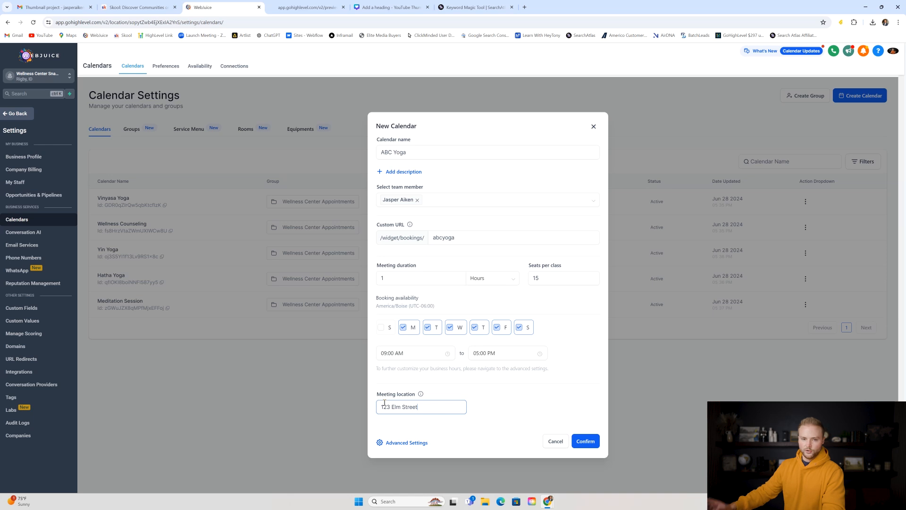
click(555, 442)
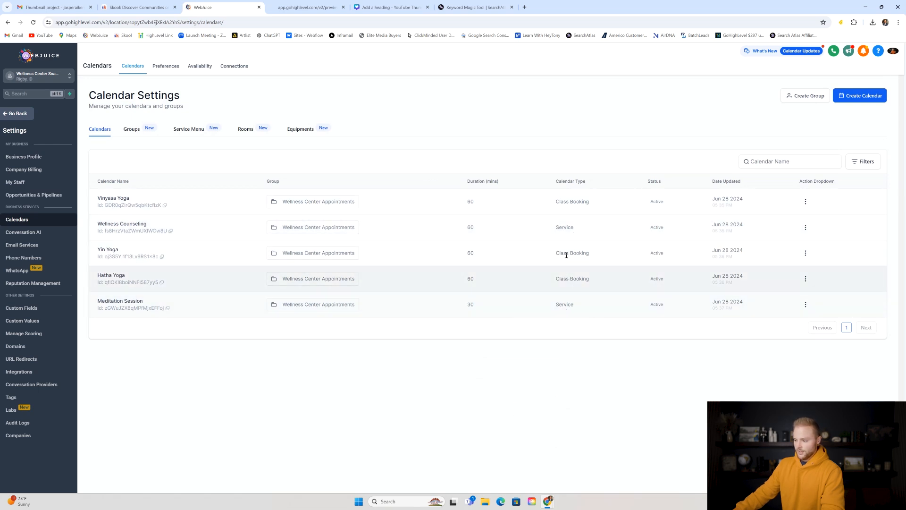
triple_click(558, 254)
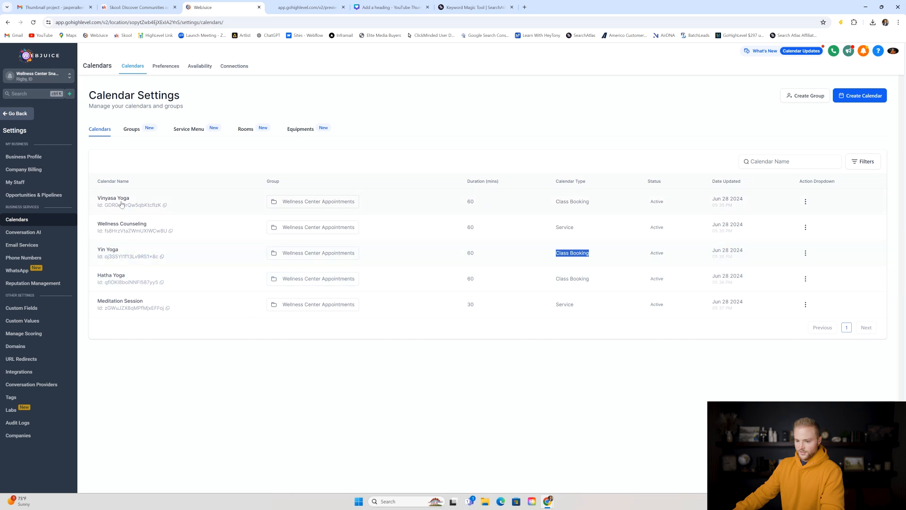
click(510, 140)
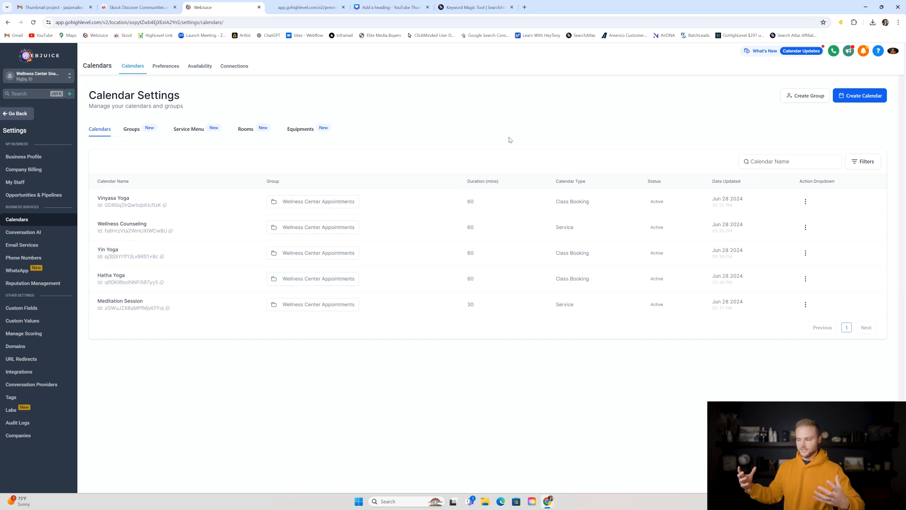
drag(98, 225, 158, 228)
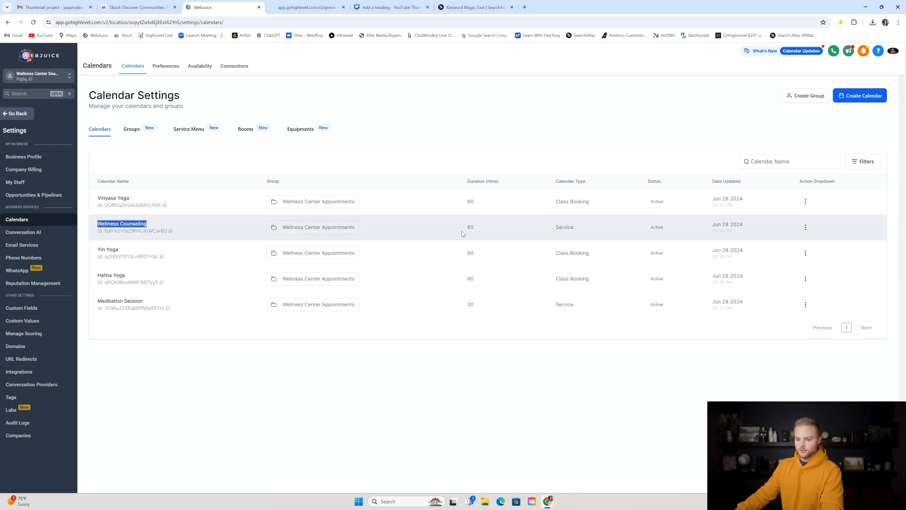
click(584, 232)
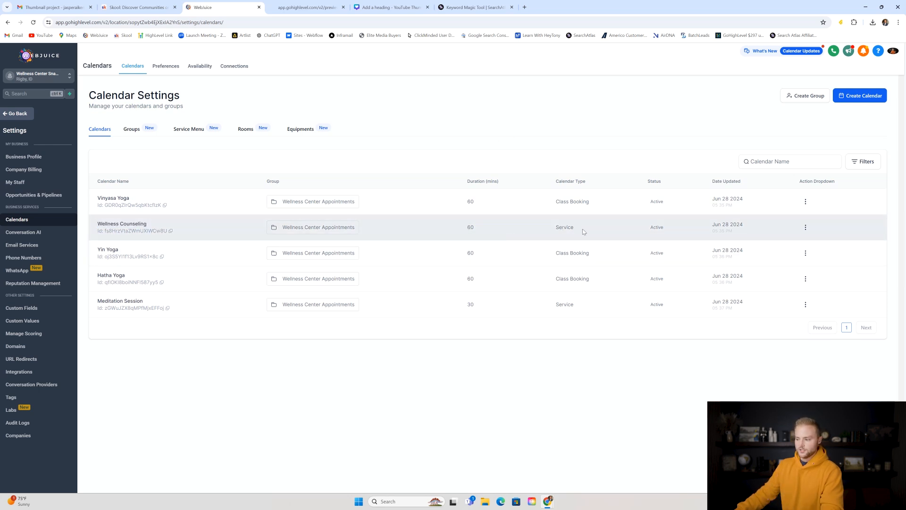
double_click(554, 228)
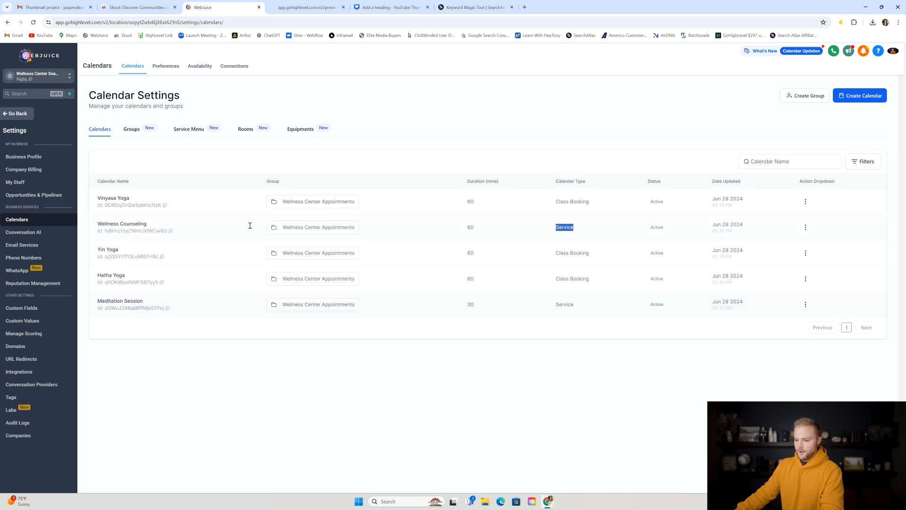
double_click(557, 306)
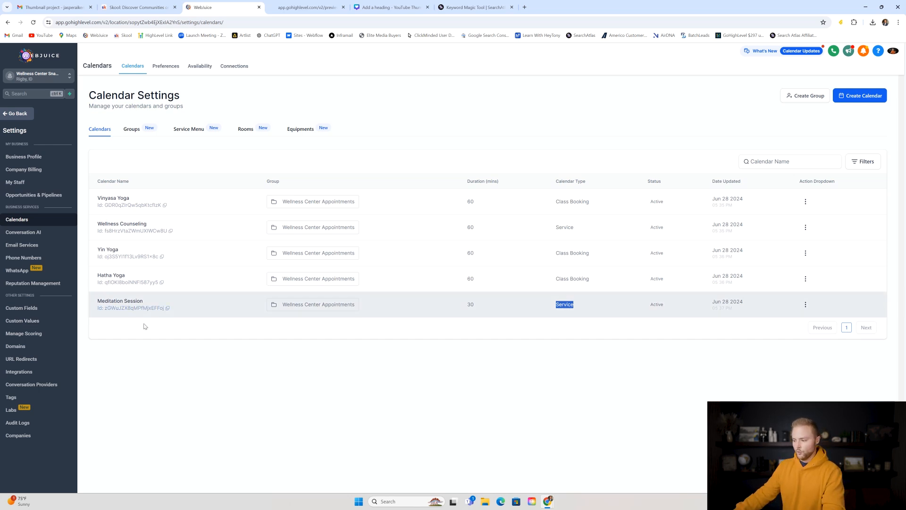
click(500, 333)
click(868, 99)
click(321, 339)
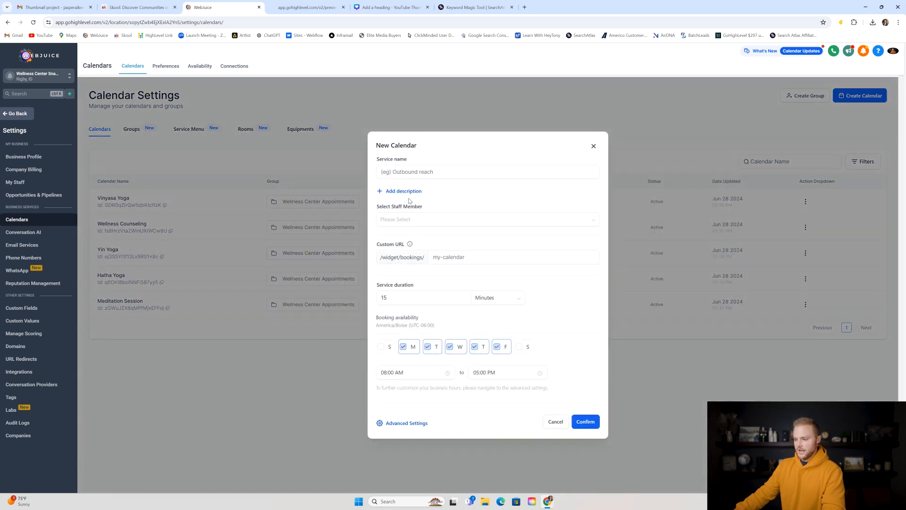
click(406, 172)
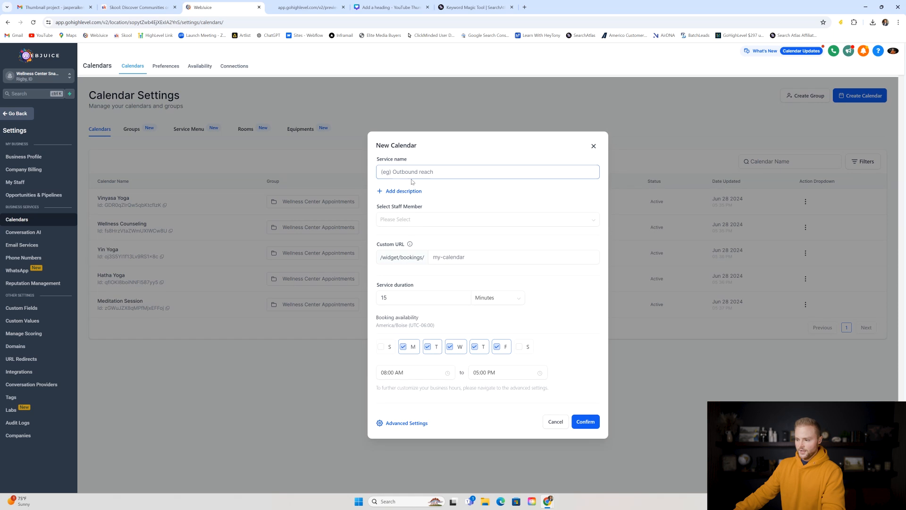
text(Counseling)
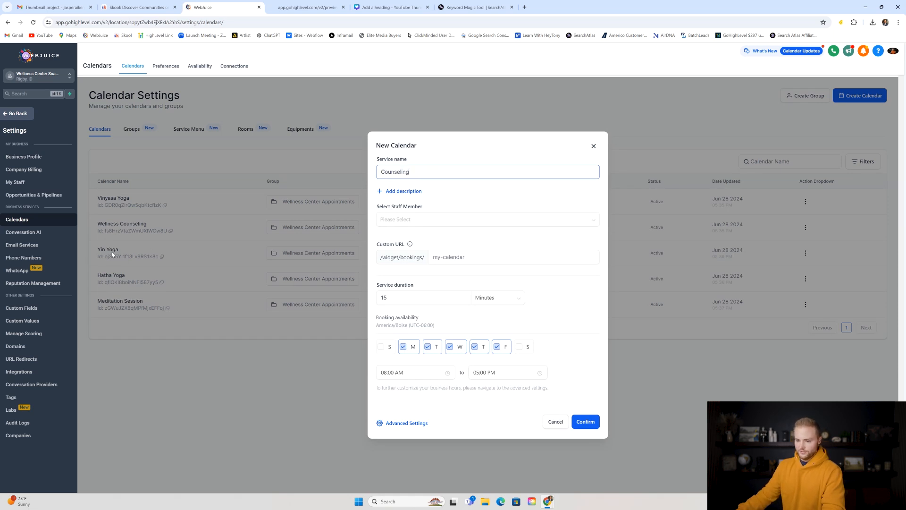
click(407, 218)
click(401, 238)
click(400, 249)
click(399, 262)
click(413, 225)
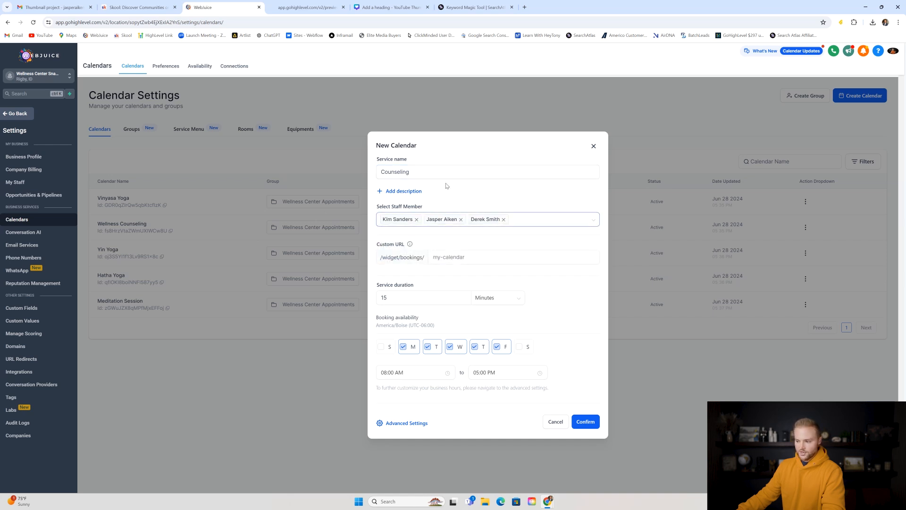
double_click(406, 303)
text(30)
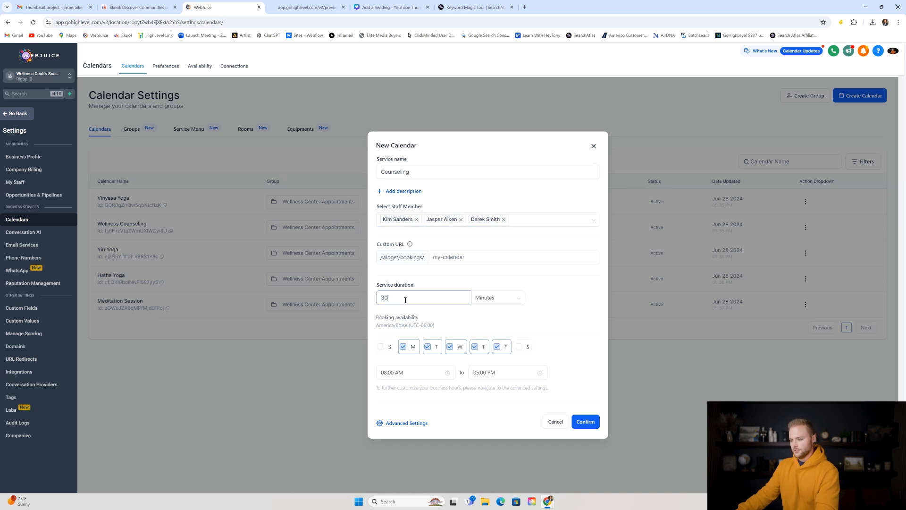
click(447, 256)
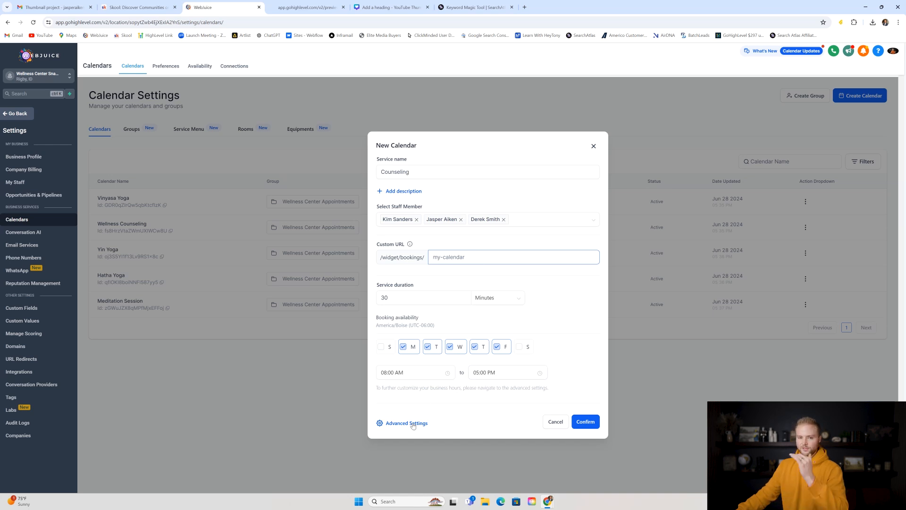
click(594, 146)
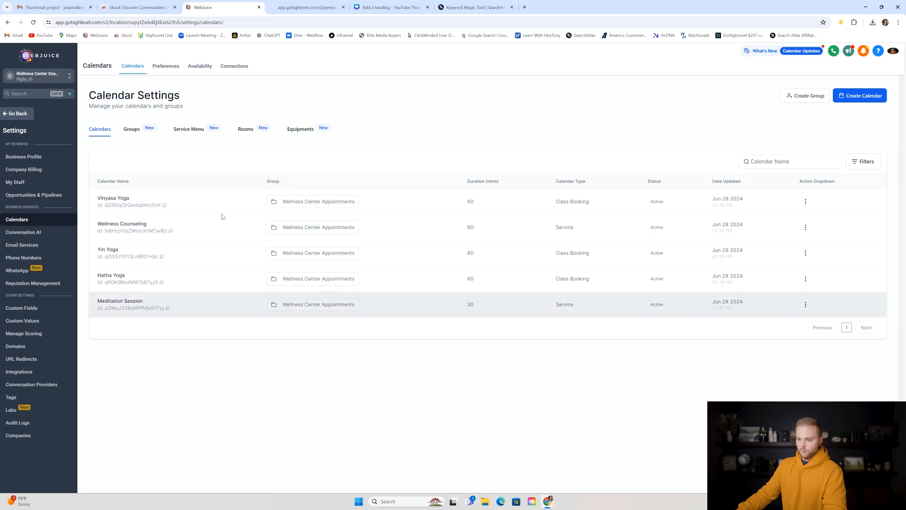
click(131, 130)
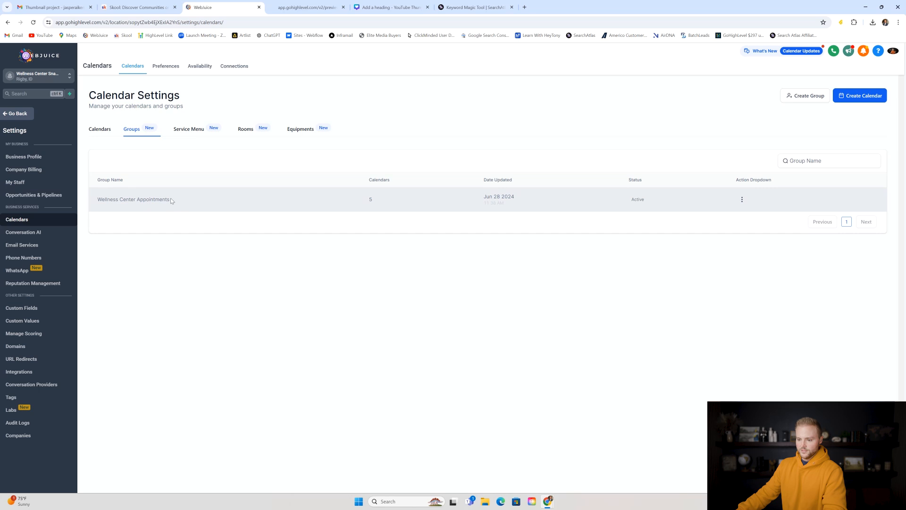
- Create a calendar group named 'Wellness center appts' using the Neo template
click(805, 96)
click(442, 231)
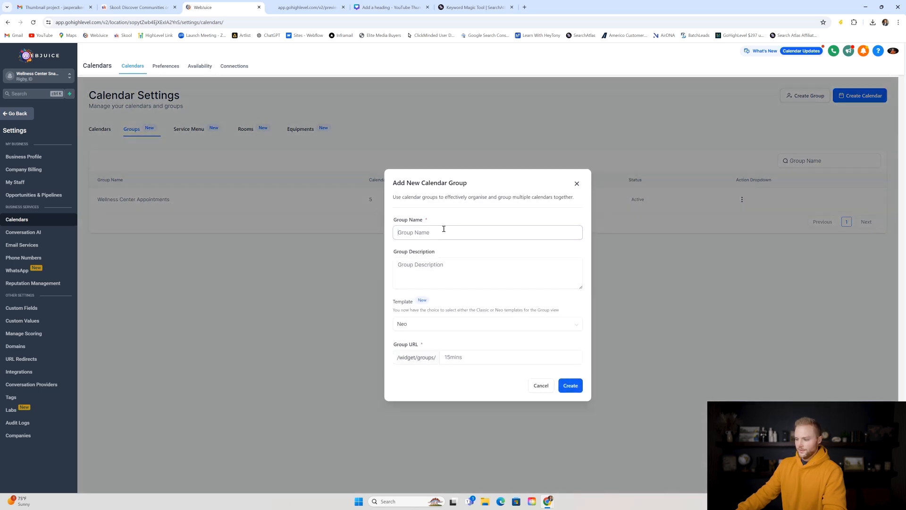
text(Wellne)
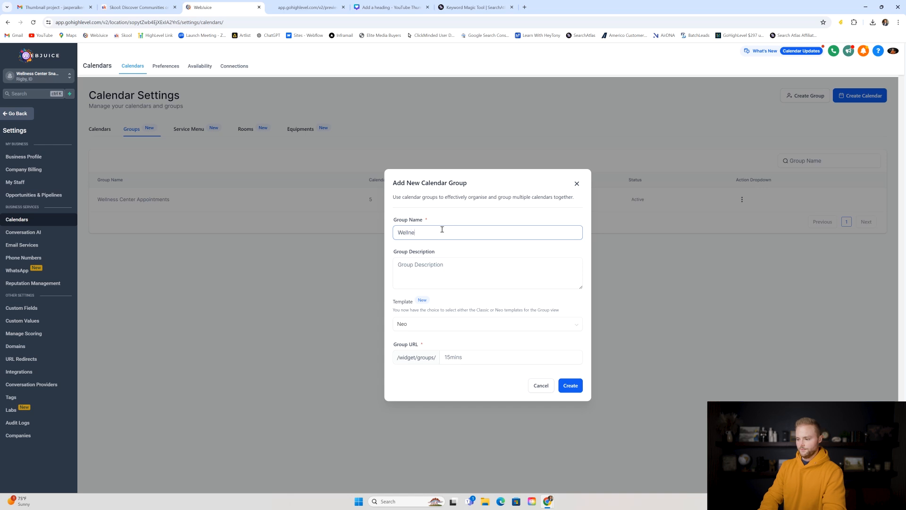
text(ss center appts)
click(419, 269)
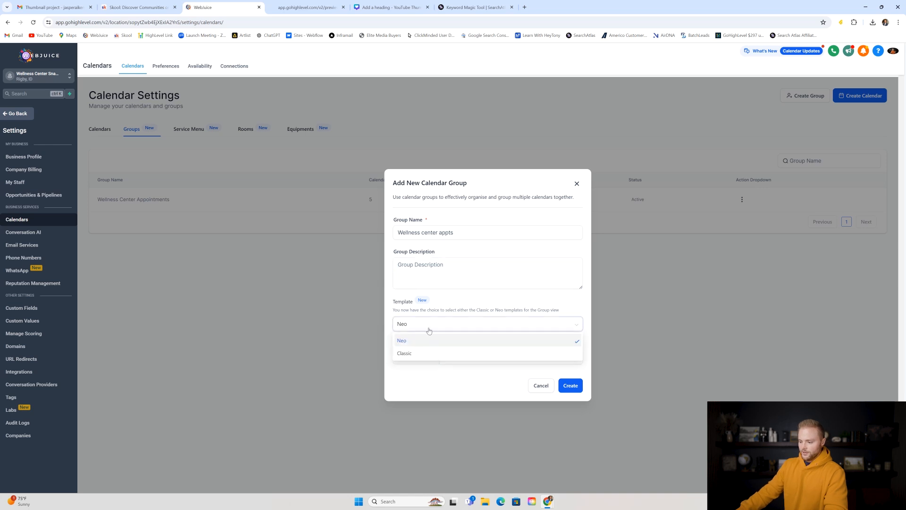
click(405, 324)
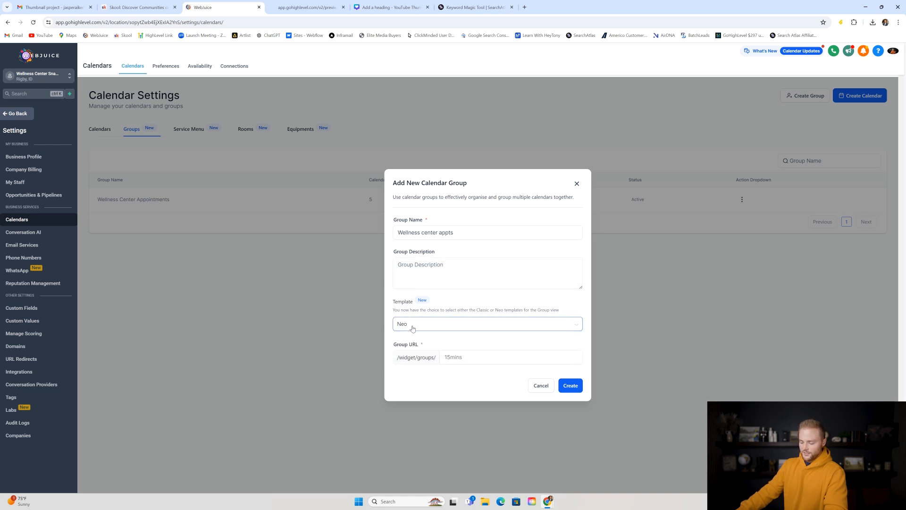
- Glance at the YogaSoul booking page preview, then return to the settings tab
click(307, 7)
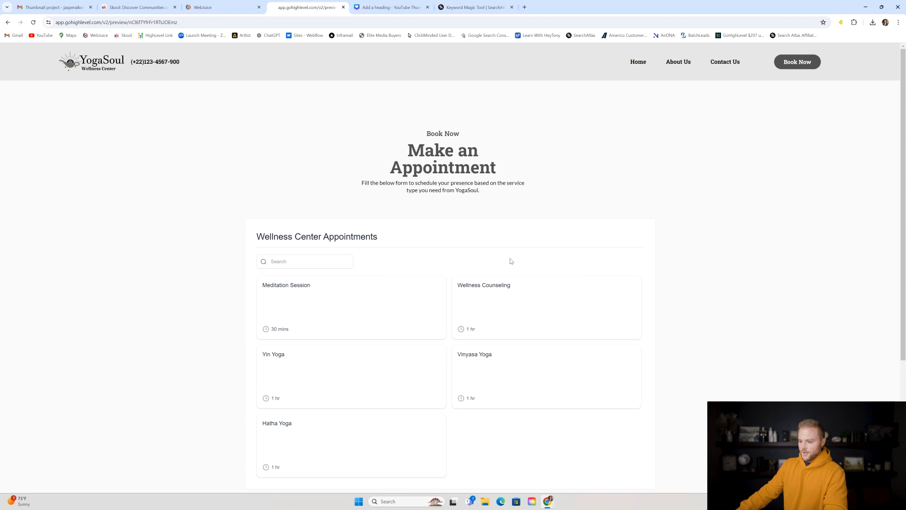
scroll(298, 173, down, 3)
scroll(385, 314, up, 2)
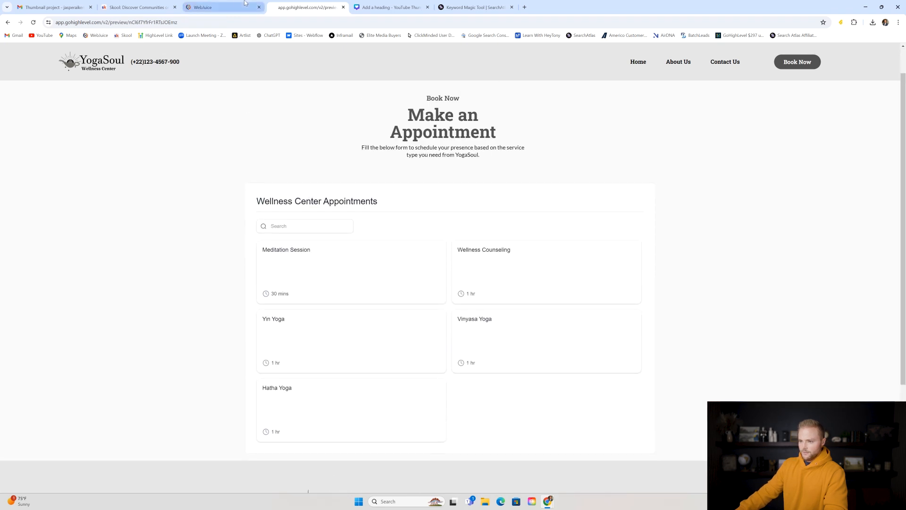
key(ctrl+shift+Tab)
- Review the Neo template and group URL, then cancel the new calendar group
click(423, 330)
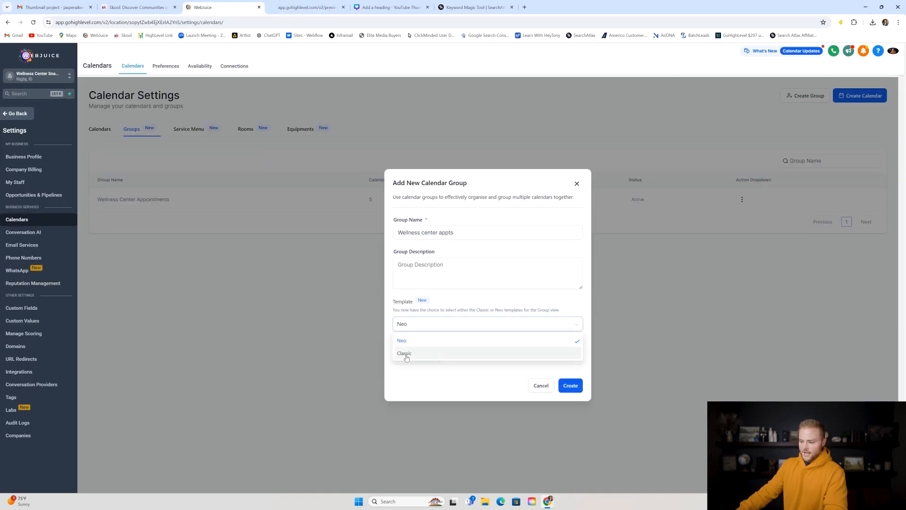
click(469, 305)
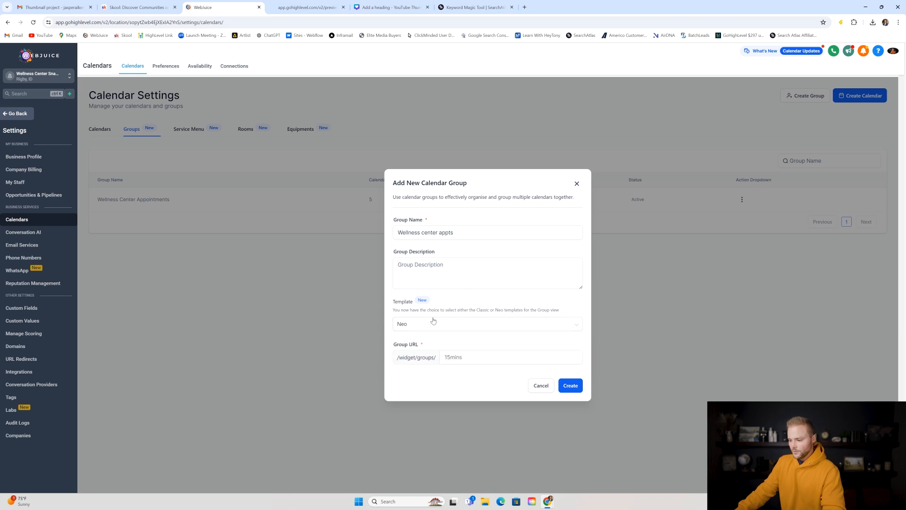
click(459, 360)
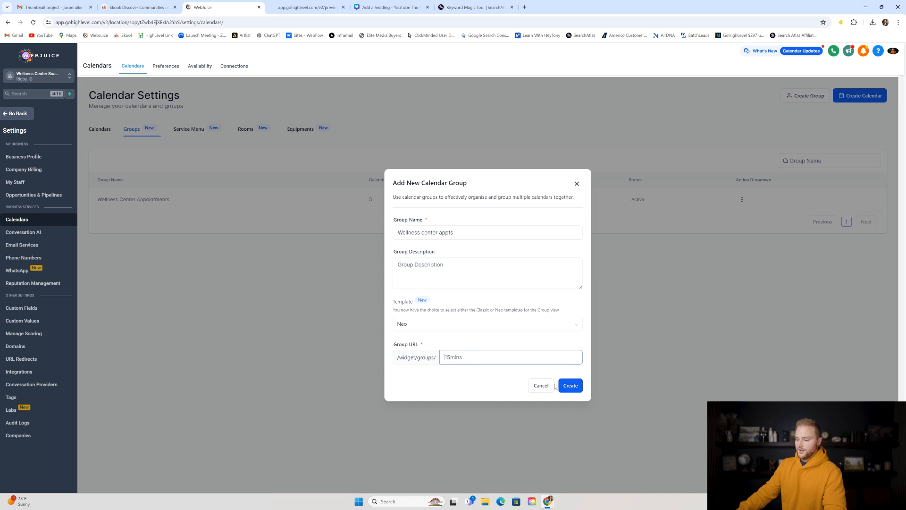
click(541, 388)
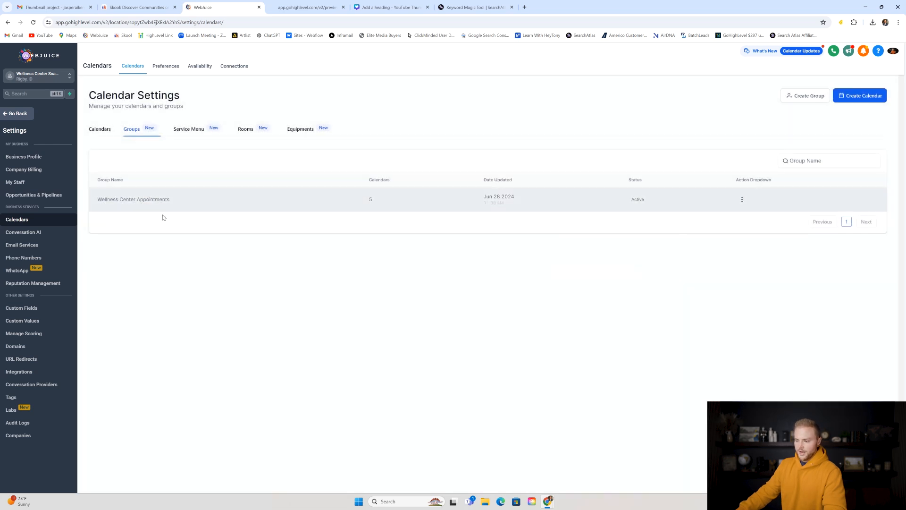
- Try moving Vinyasa Yoga into Wellness Center Appointments, dismiss the already-in-group warning, and close
click(102, 132)
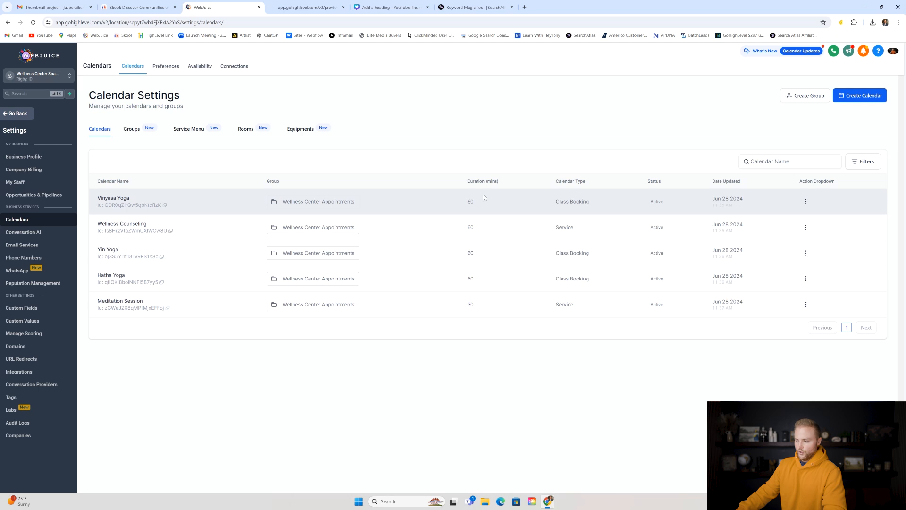
click(806, 203)
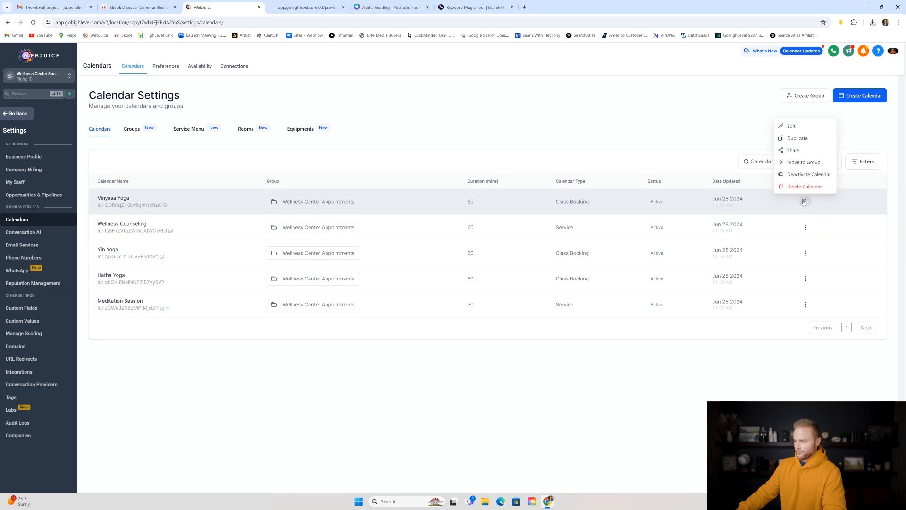
click(798, 166)
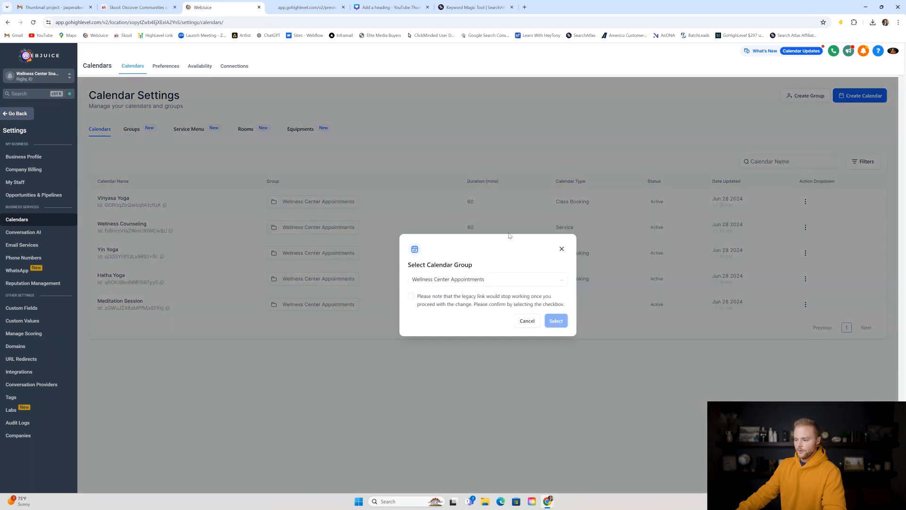
click(442, 279)
click(457, 310)
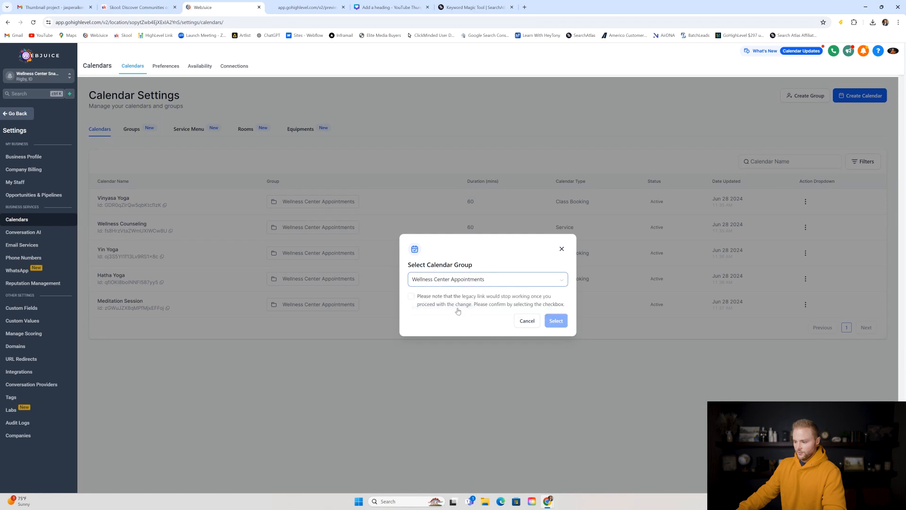
click(412, 296)
click(557, 321)
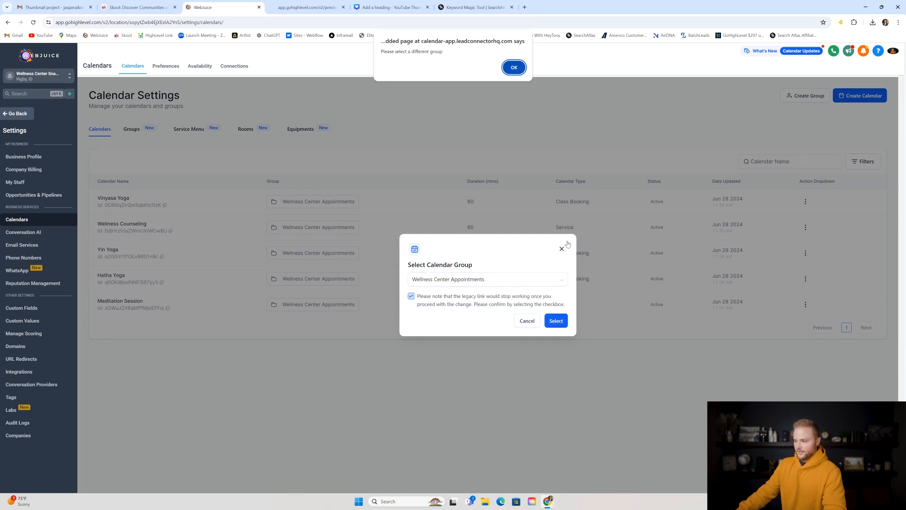
key(Return)
click(527, 321)
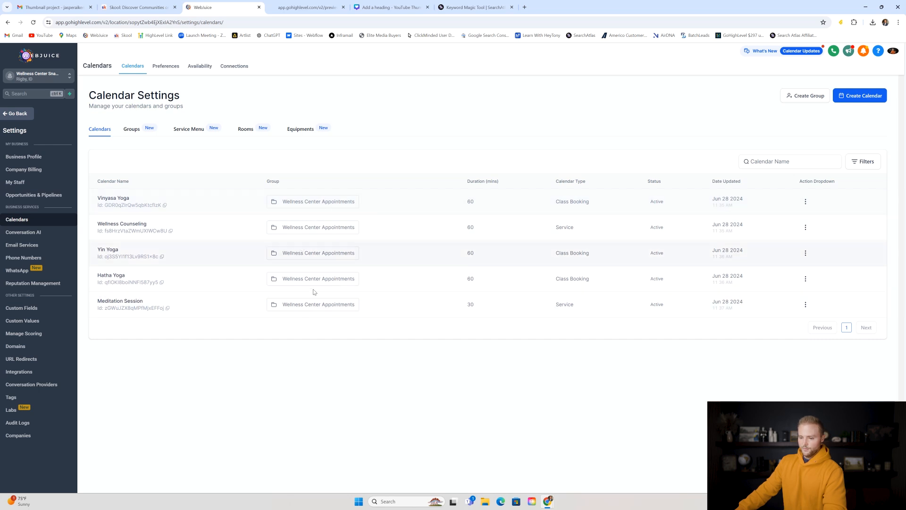
- Copy the Wellness Center Appointments group's embed code from the Groups list
click(312, 8)
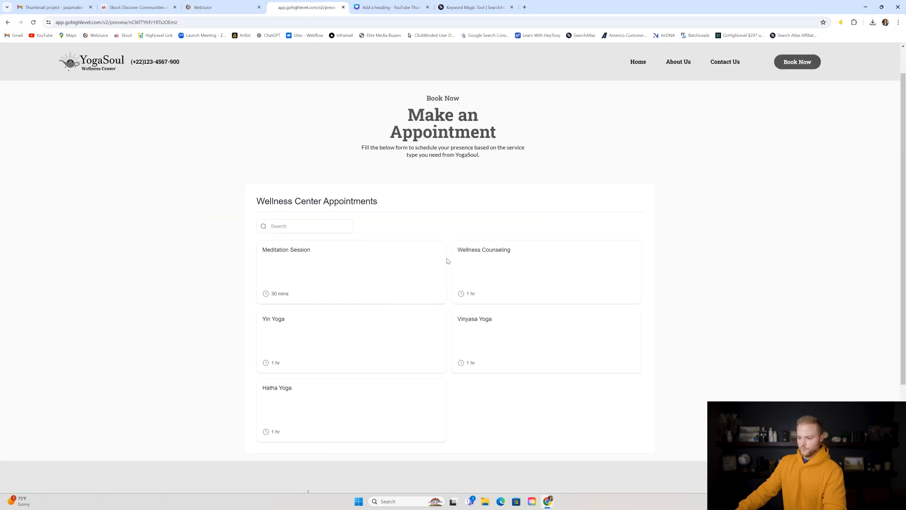
click(223, 8)
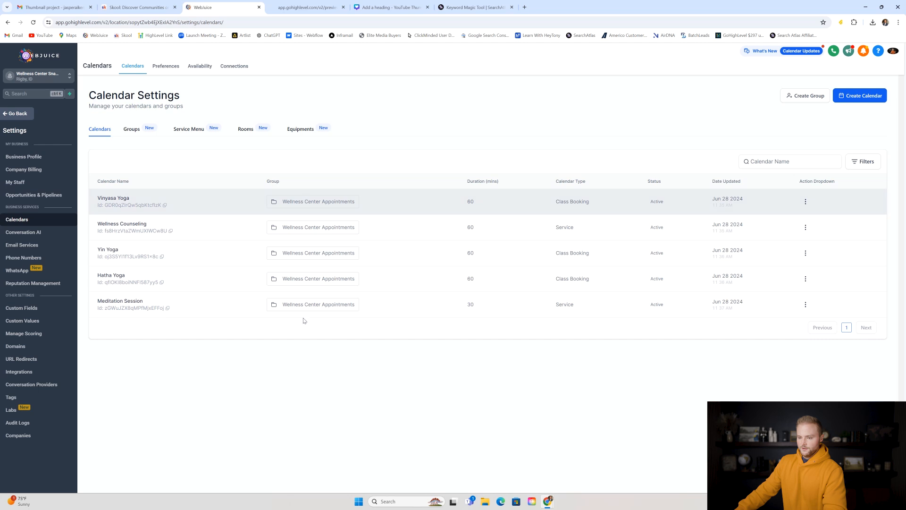
click(131, 130)
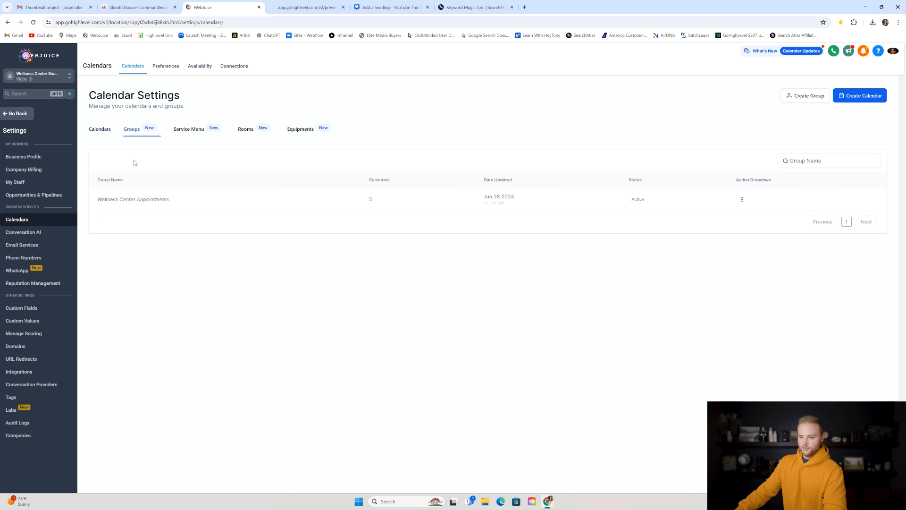
click(742, 200)
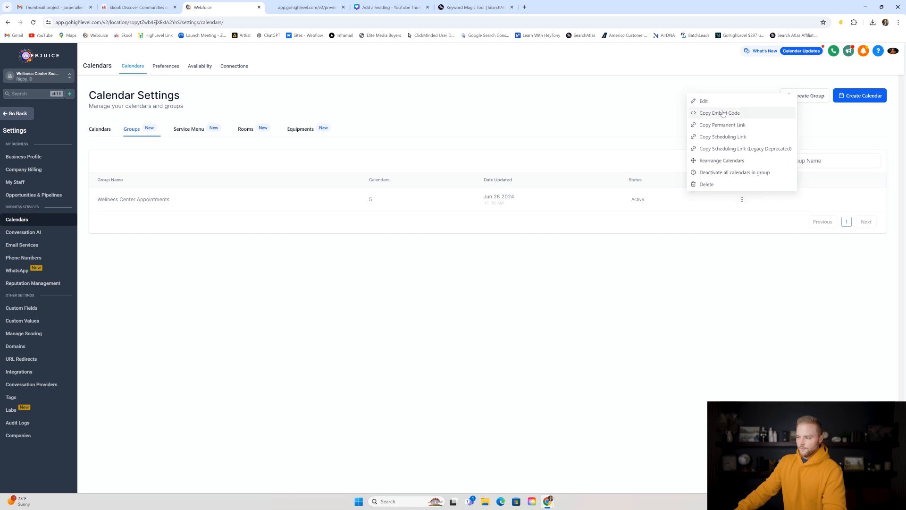
click(714, 113)
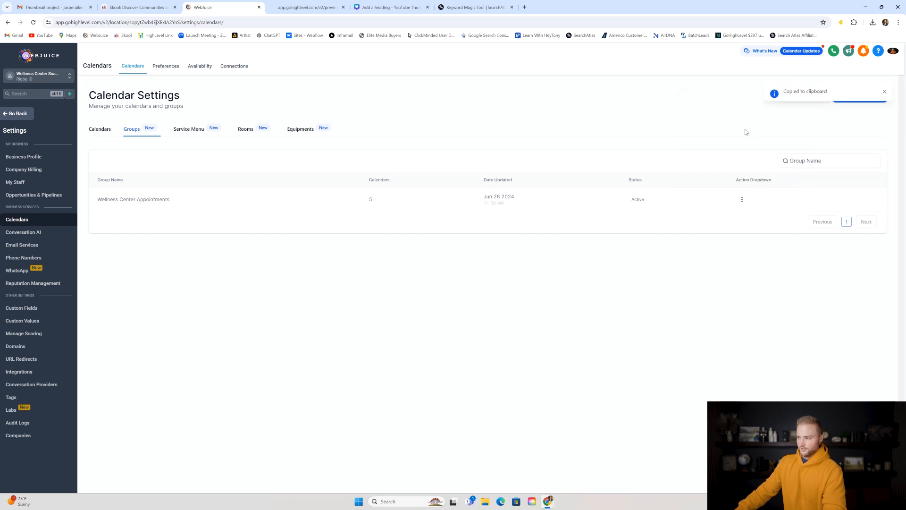
click(25, 115)
- Go to Sites > Websites and open the Wellness Center Template's Booking page for editing
click(60, 239)
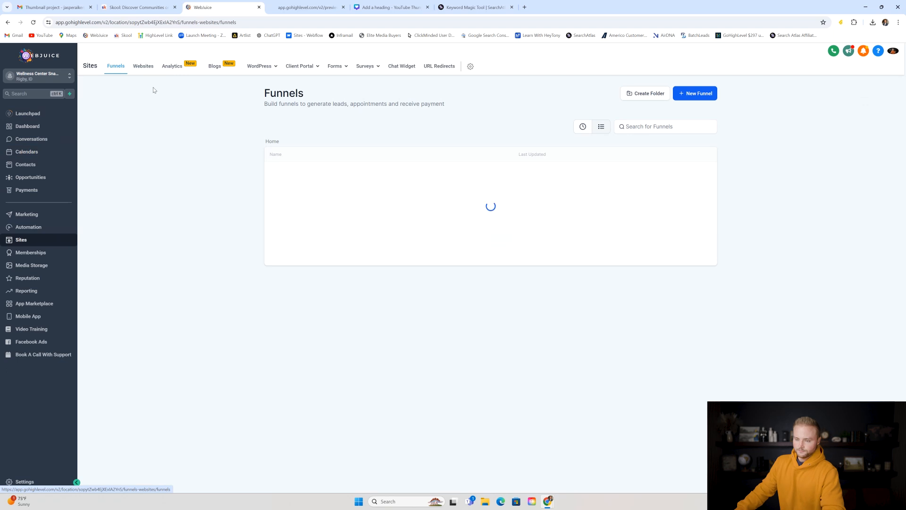
click(143, 66)
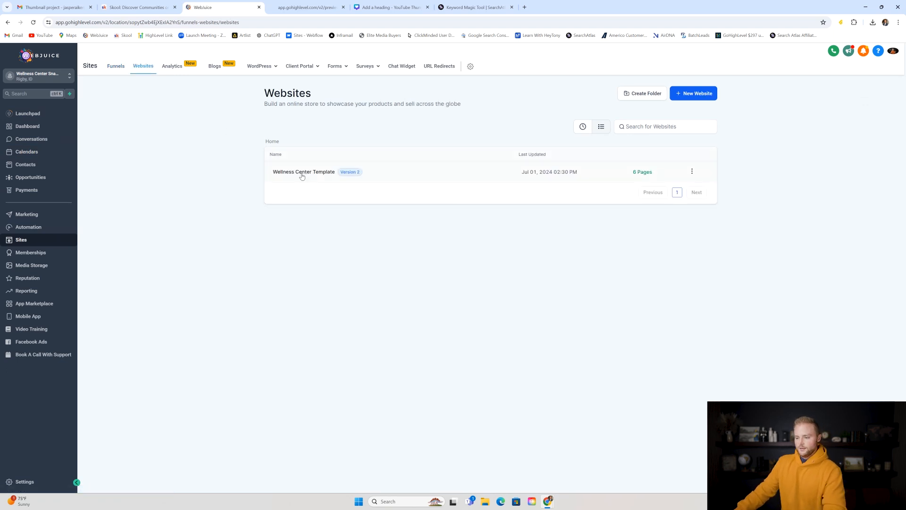
click(303, 174)
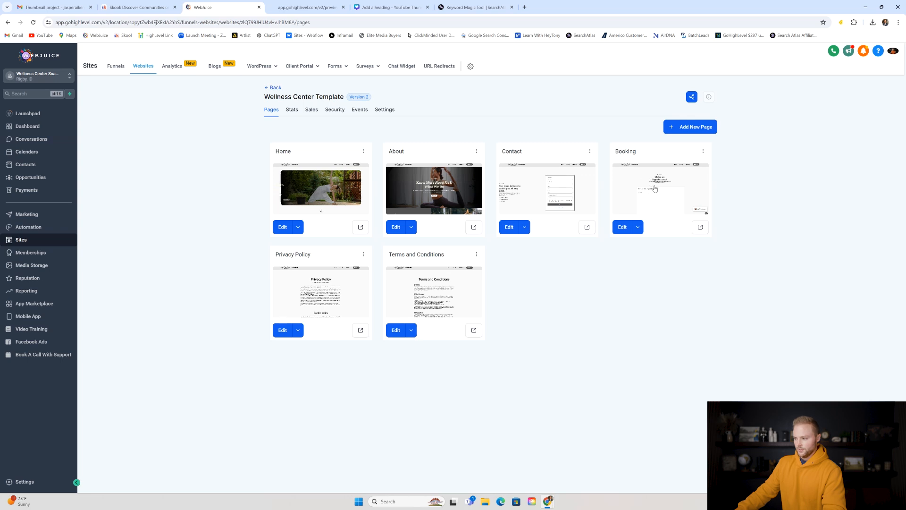
click(655, 189)
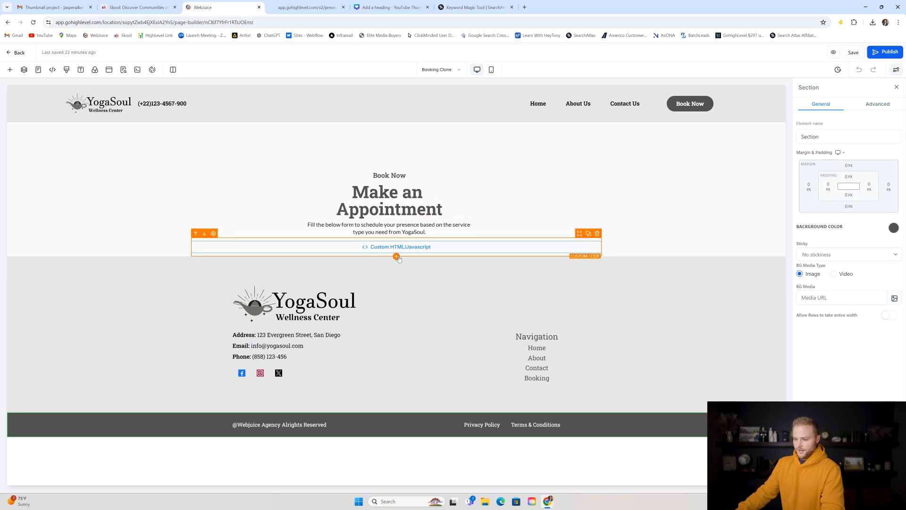
- Remove the extra code element dropped below the booking code block
click(397, 256)
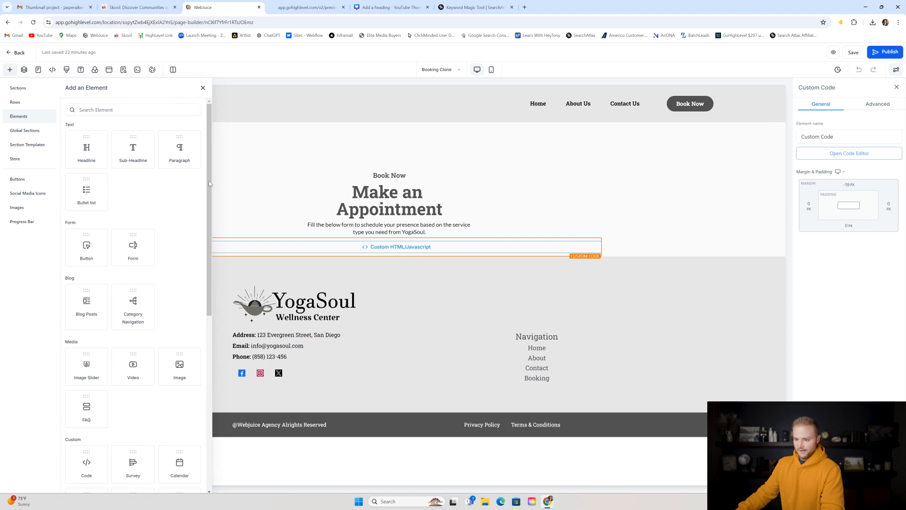
scroll(205, 184, down, 3)
scroll(204, 184, down, 5)
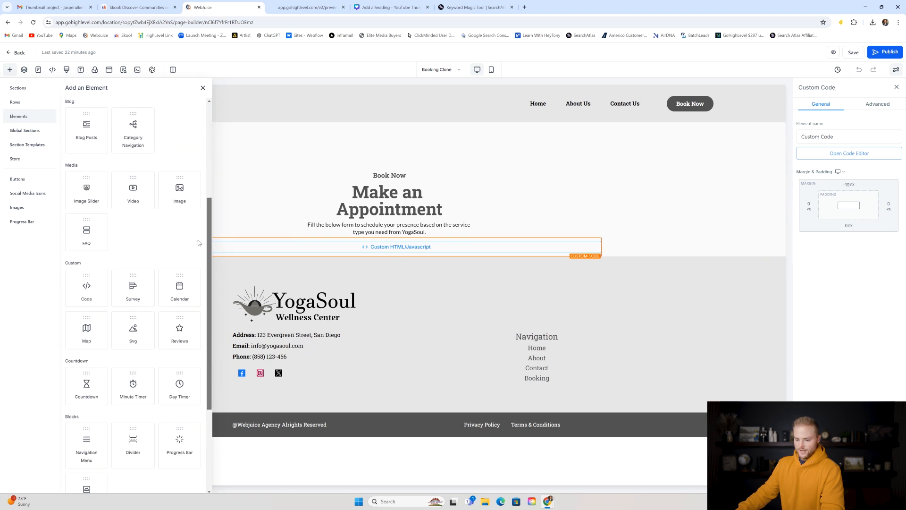
drag(88, 214, 403, 259)
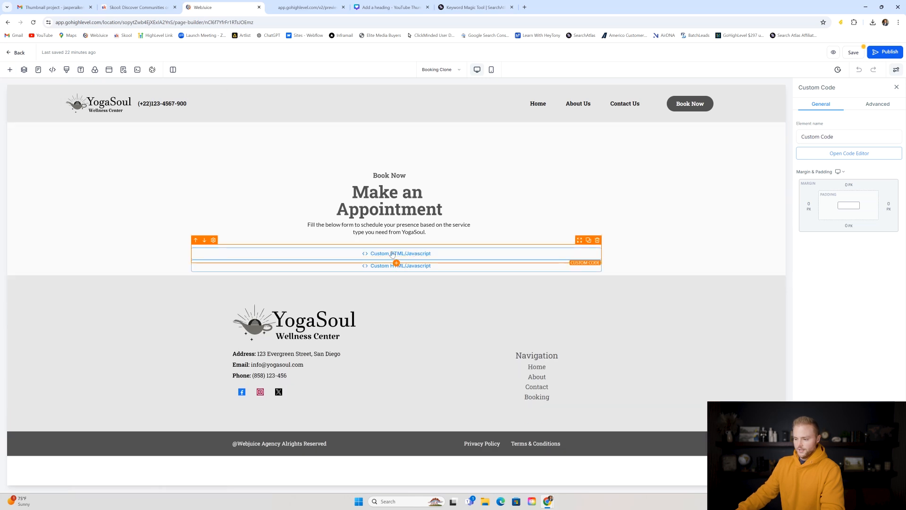
click(598, 241)
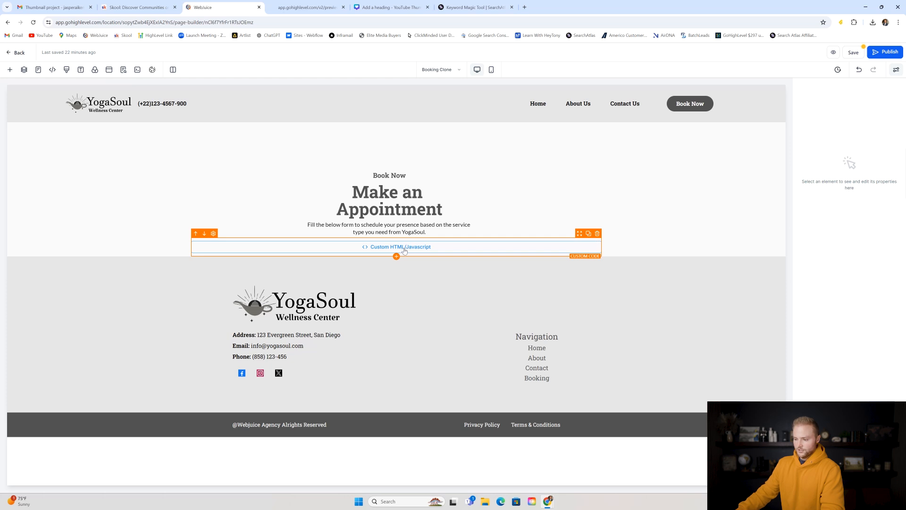
- Replace the Custom Code block's old embed with the copied group embed code, then save the page
click(406, 251)
click(855, 155)
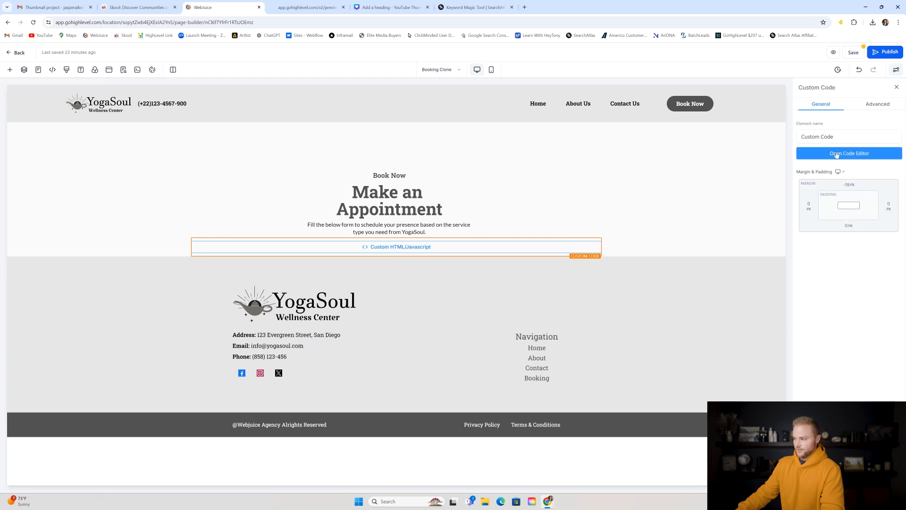
click(857, 155)
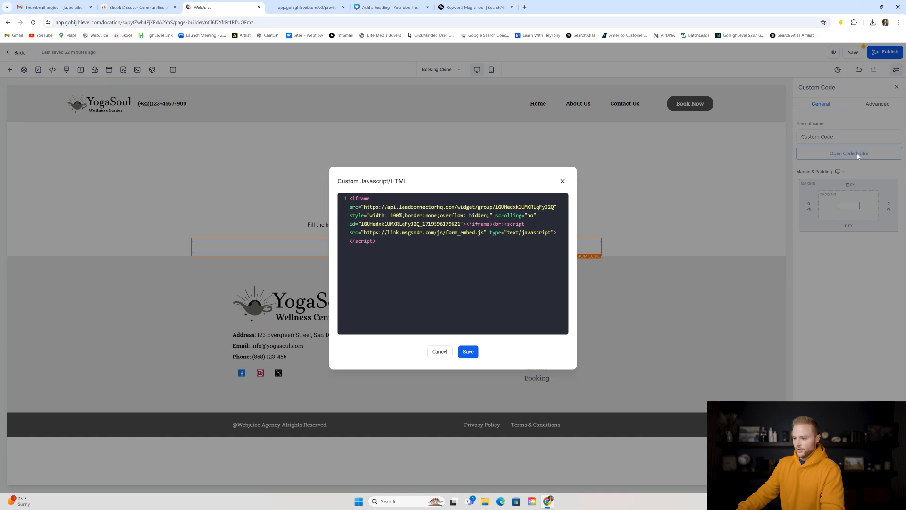
drag(351, 198, 386, 242)
click(351, 198)
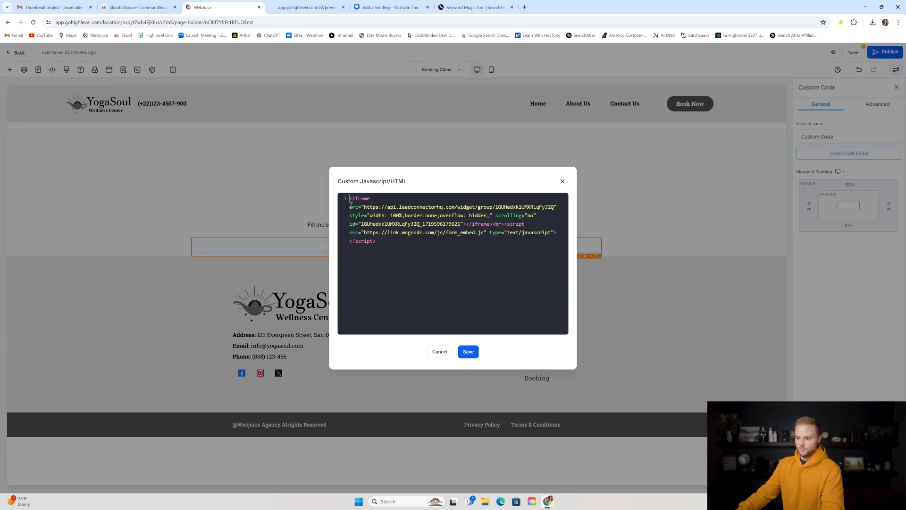
drag(350, 198, 416, 258)
key(BackSpace)
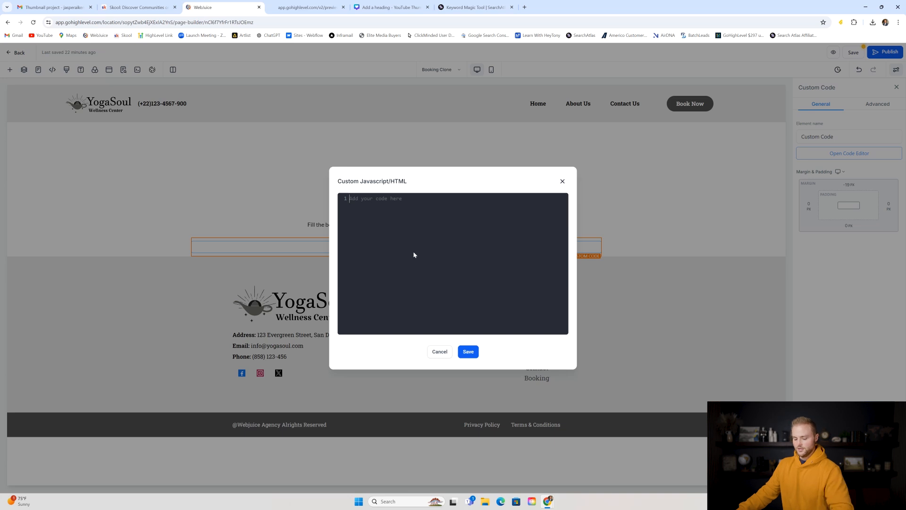
key(ctrl+v)
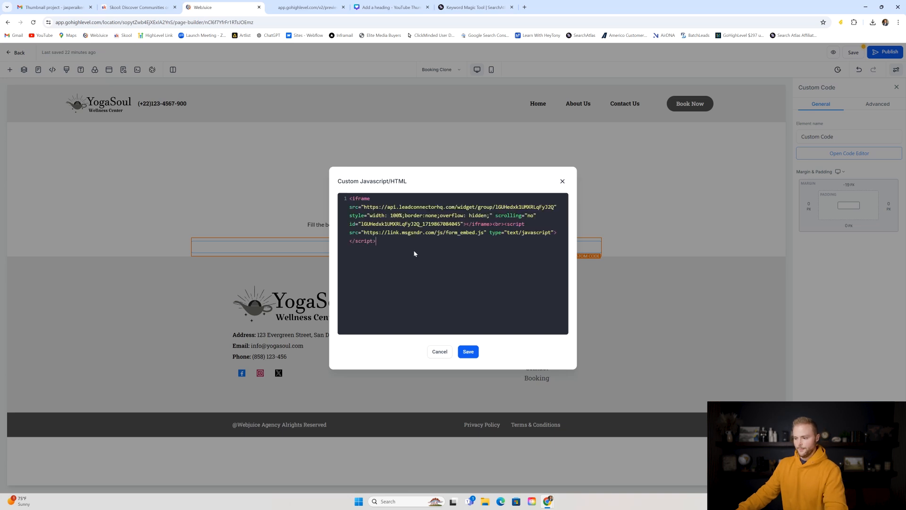
click(470, 353)
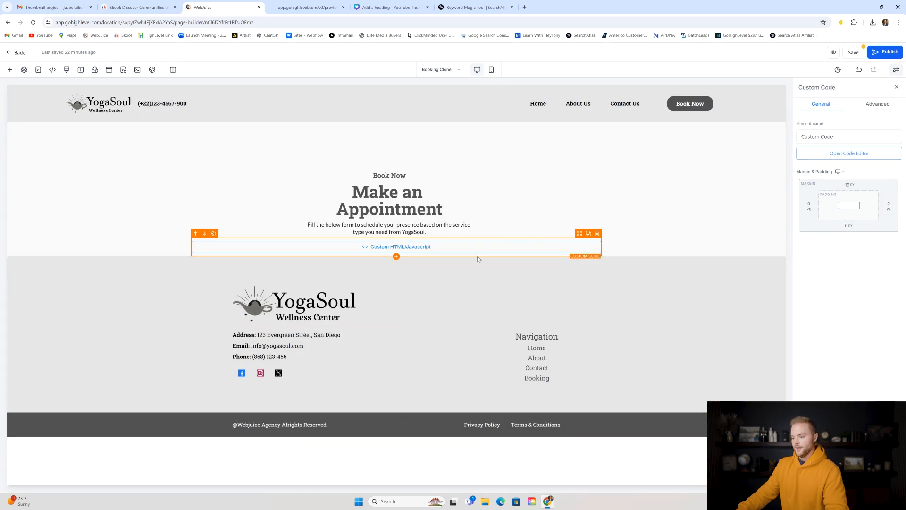
click(852, 53)
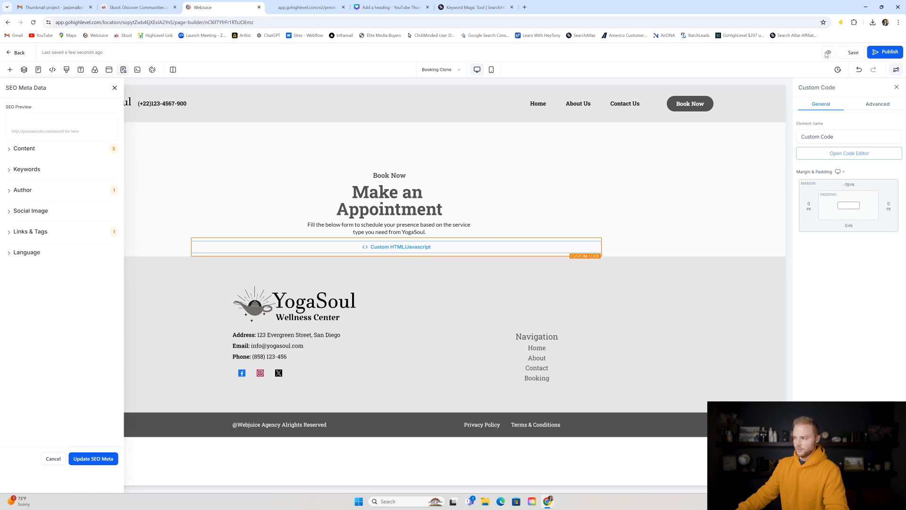
- Preview the Booking page and try the Meditation Session and Wellness Counseling staff choices
click(835, 53)
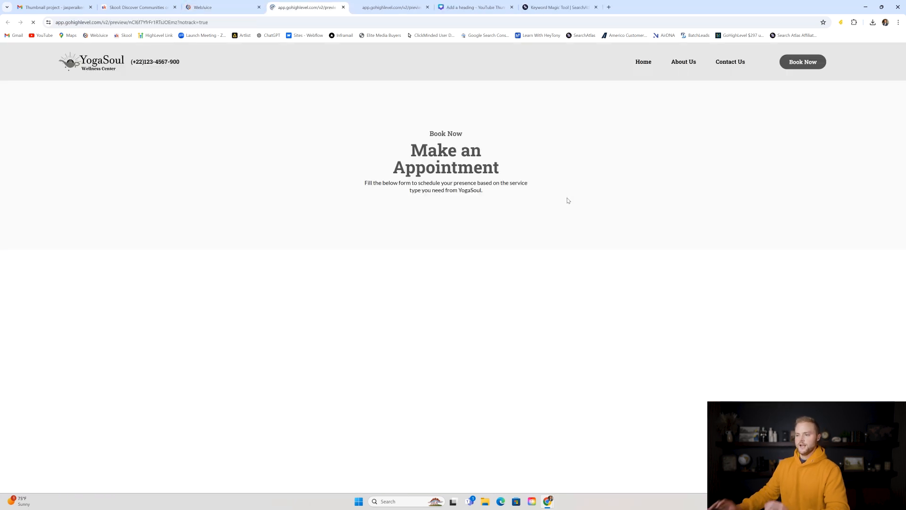
scroll(505, 181, down, 2)
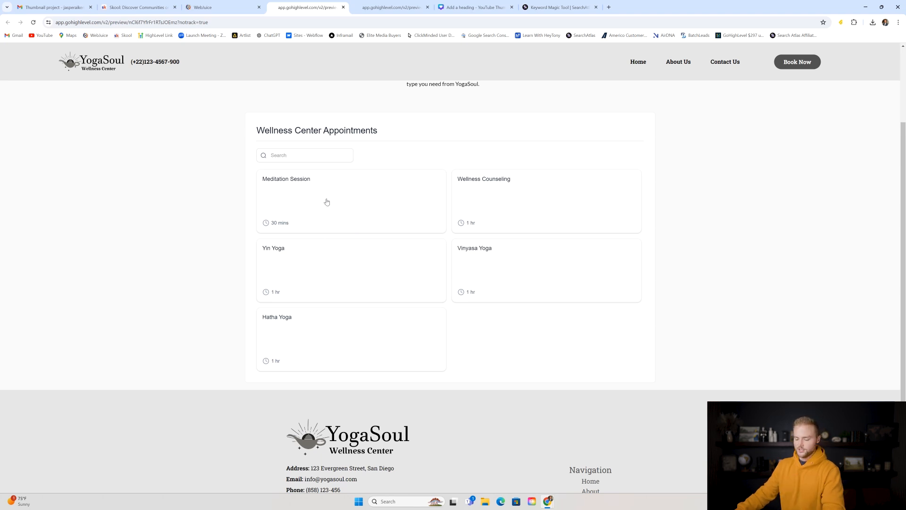
click(309, 195)
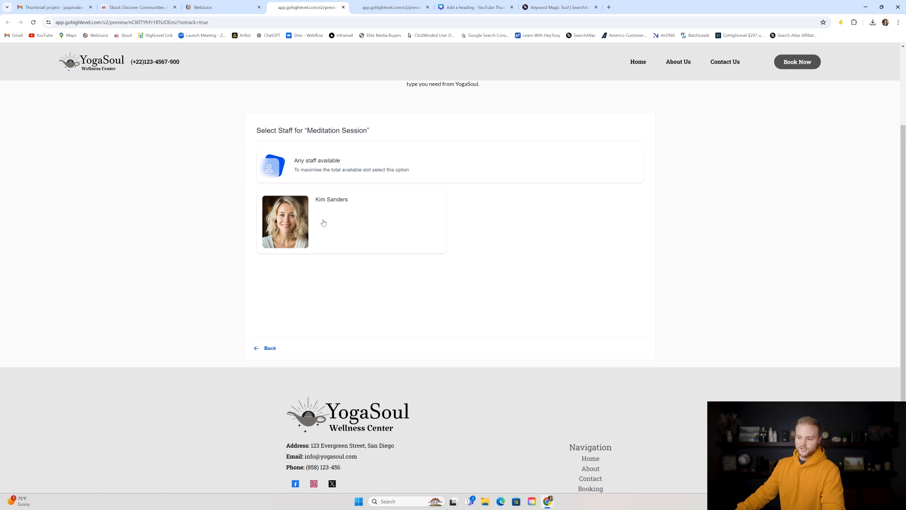
click(269, 350)
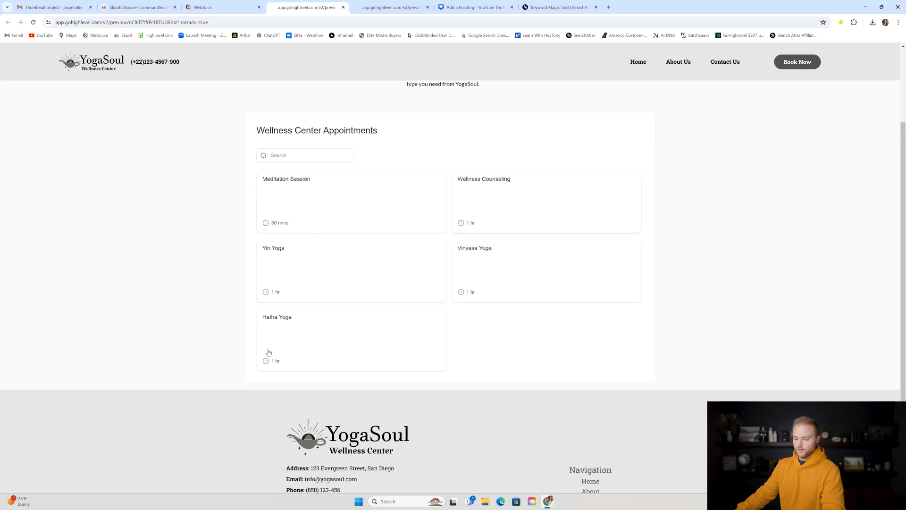
click(488, 204)
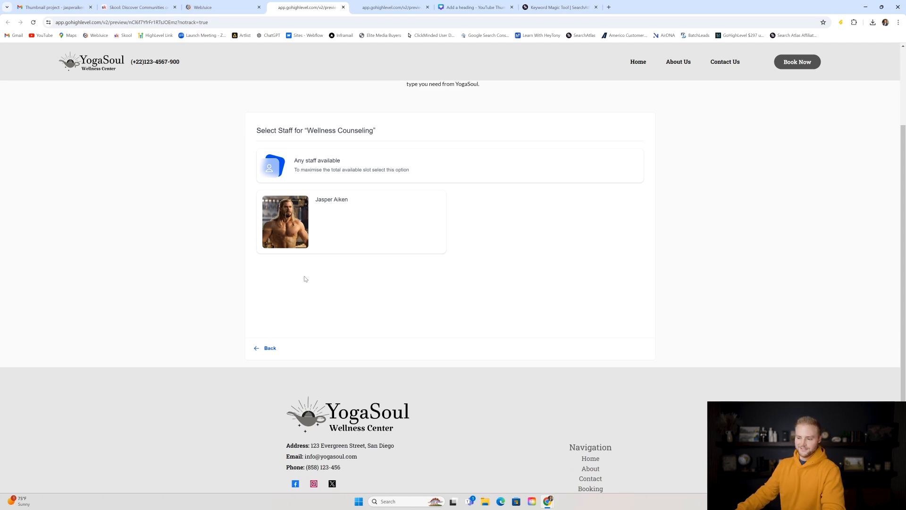
click(268, 349)
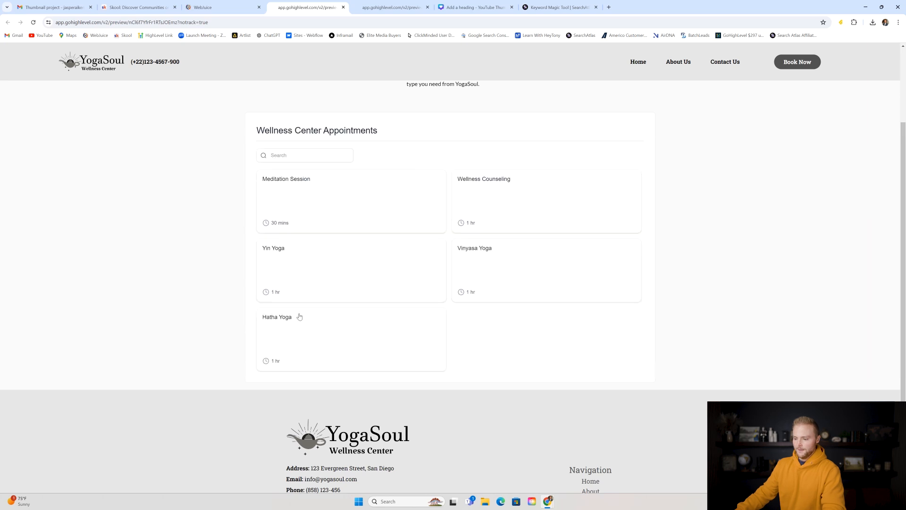
- Check the Yin Yoga and Vinyasa Yoga calendars, then return to the page builder
click(316, 263)
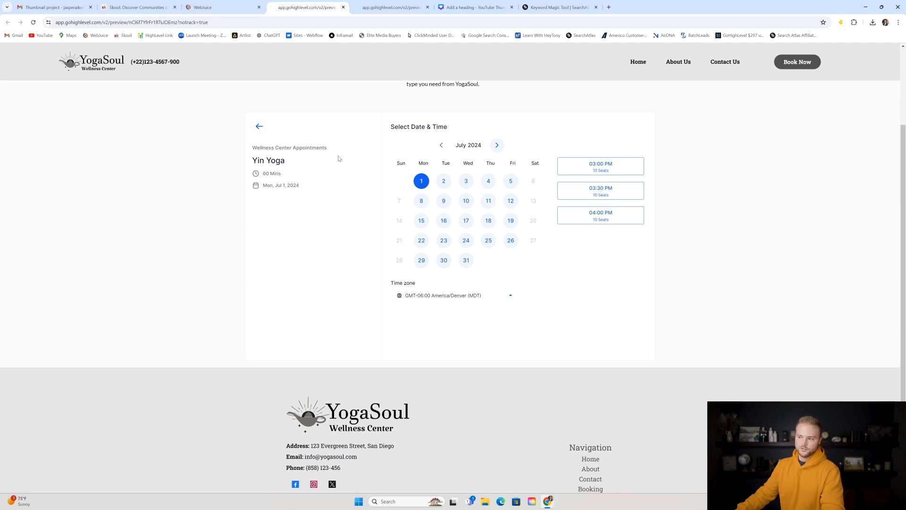
click(257, 127)
click(474, 265)
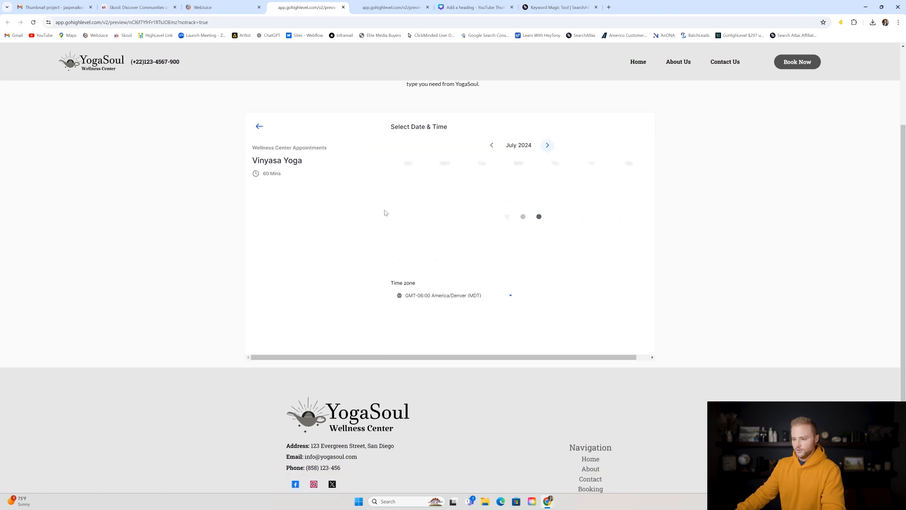
click(259, 127)
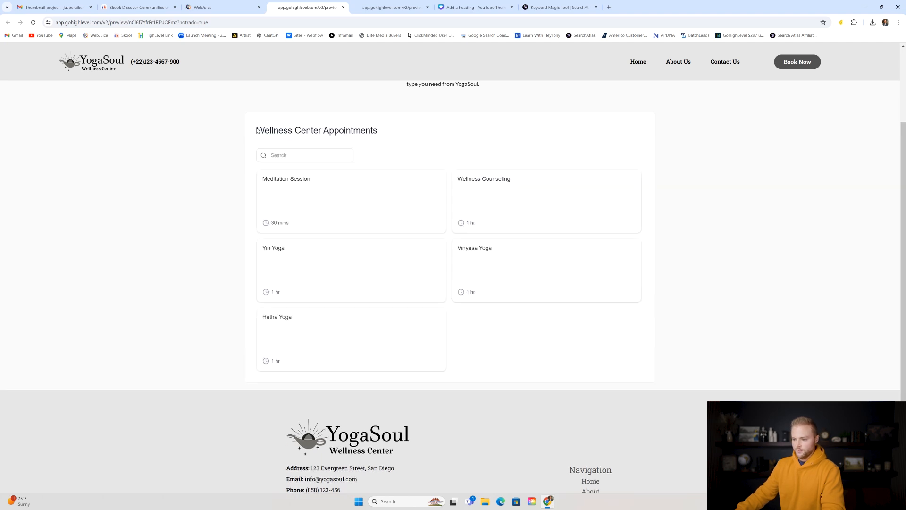
click(319, 194)
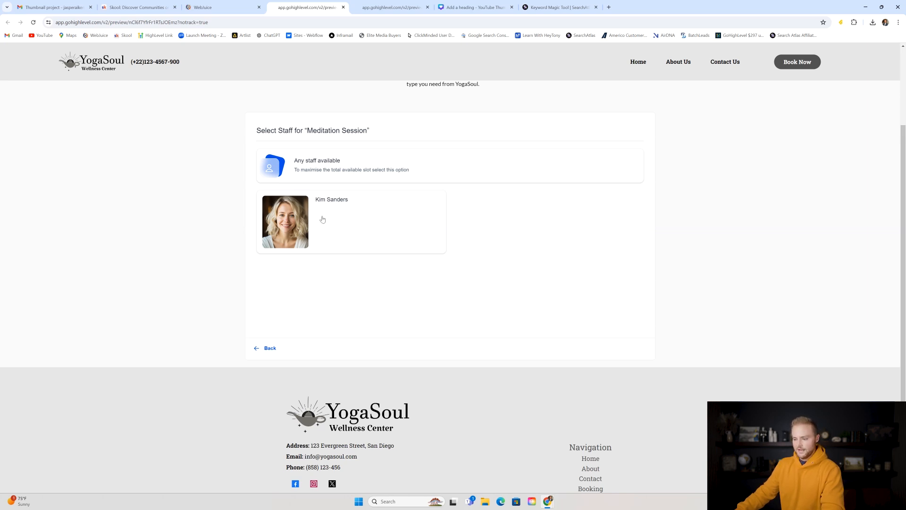
click(269, 349)
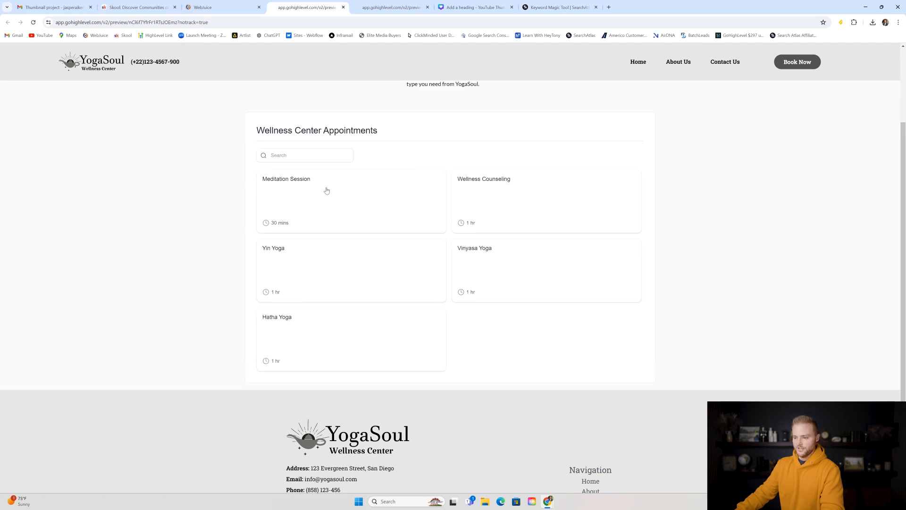
scroll(391, 154, up, 2)
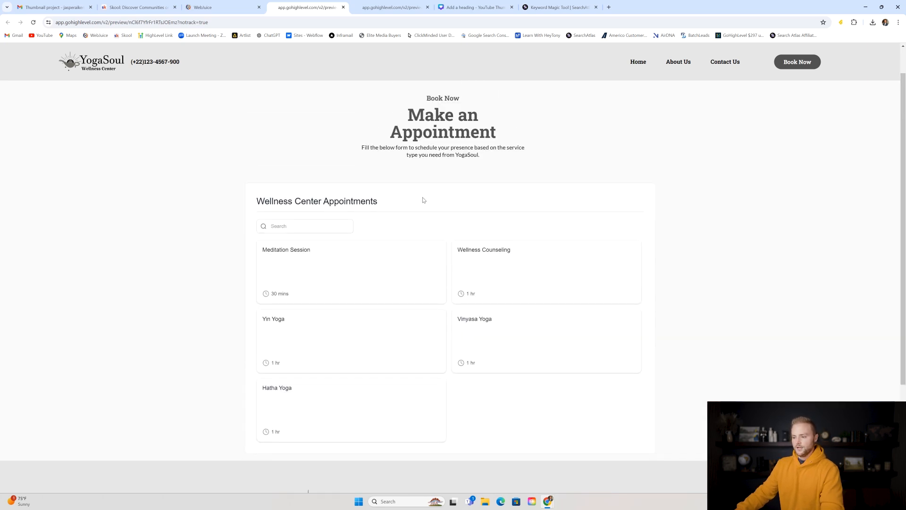
scroll(396, 267, down, 2)
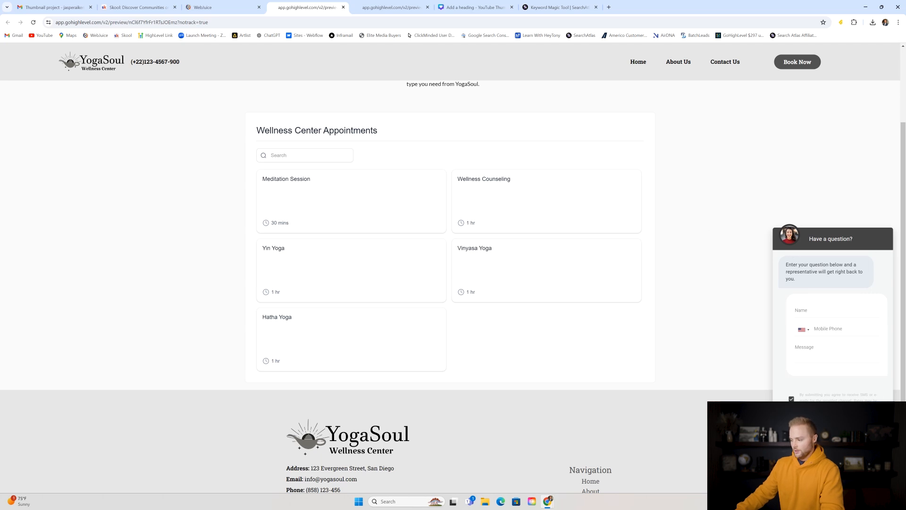
click(201, 10)
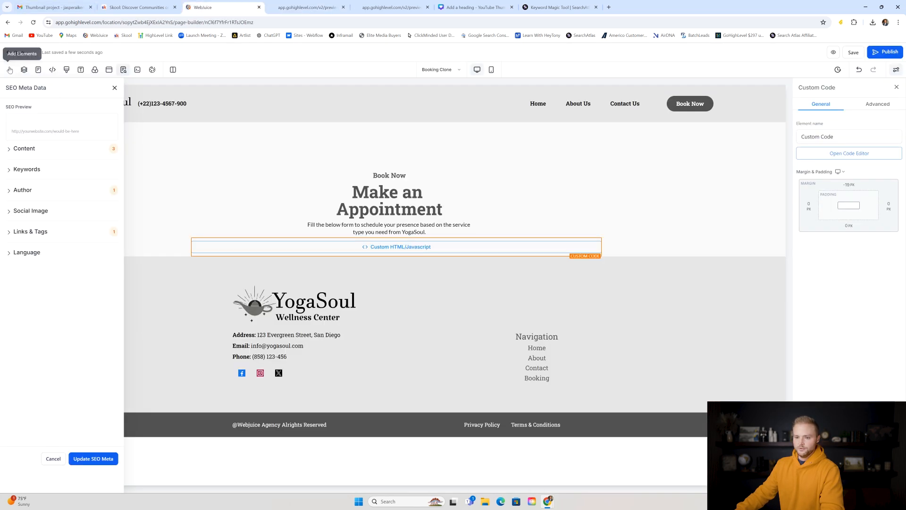
- Exit the page builder and go to the empty Conversations inbox
click(16, 52)
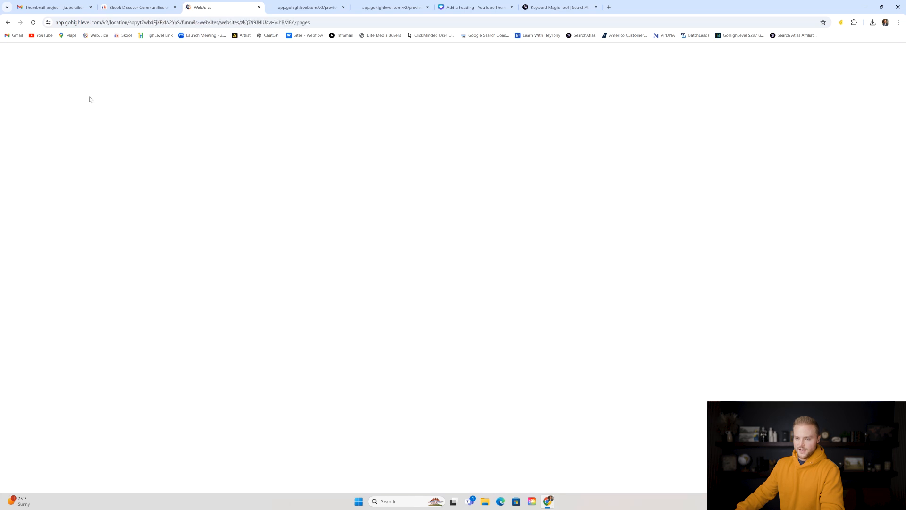
click(33, 138)
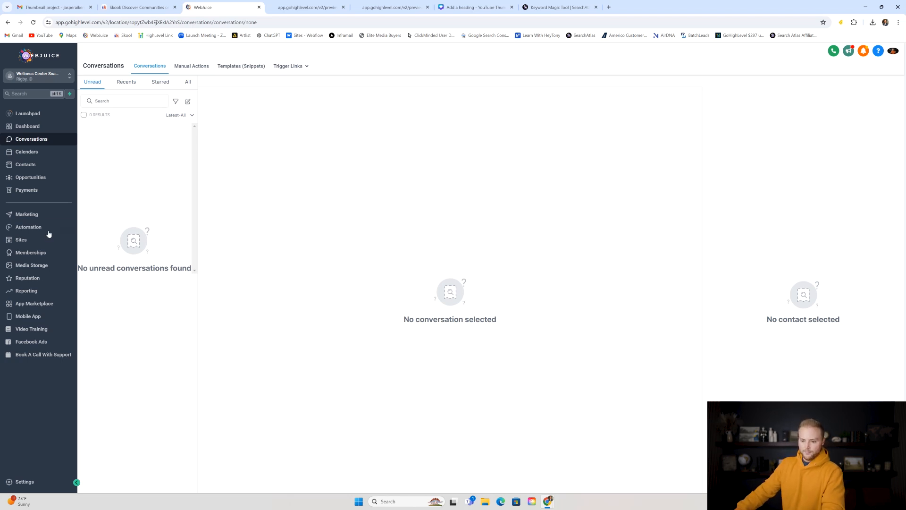
- Review the chat widget's intro message, window settings, #444444 colour and acknowledgement settings
click(44, 239)
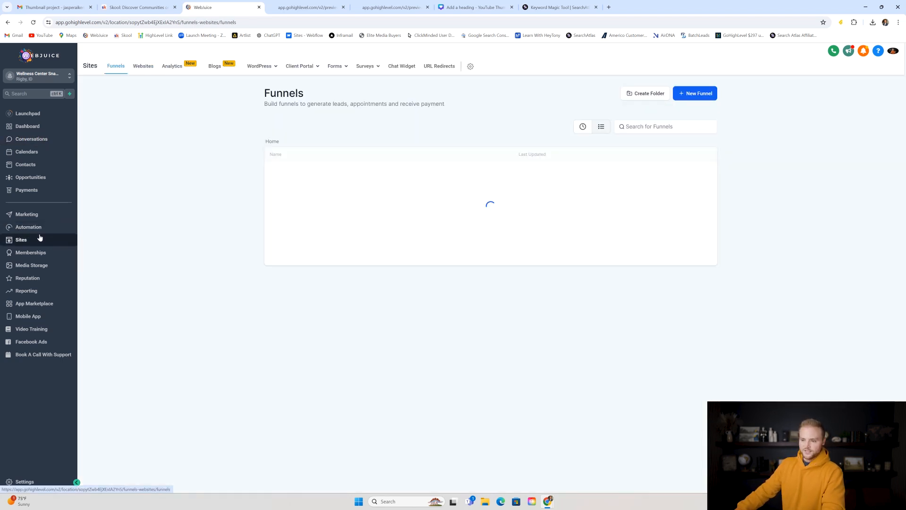
click(410, 69)
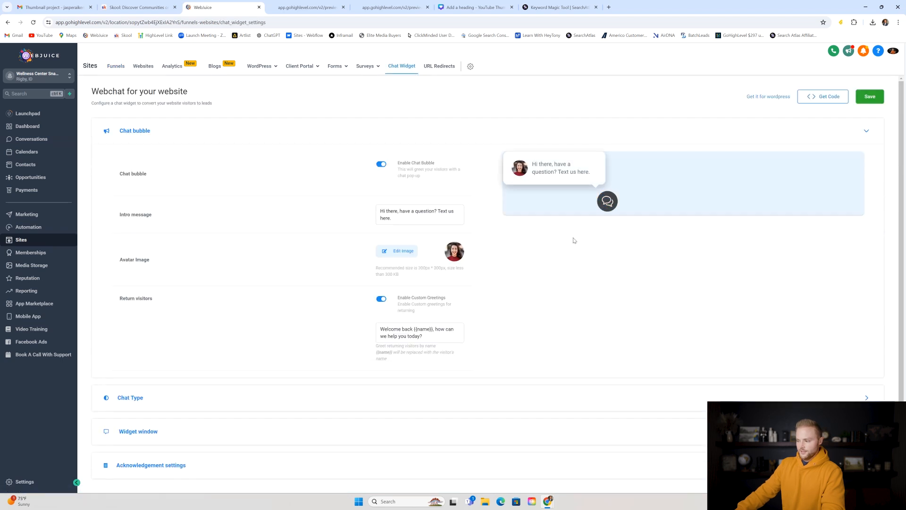
triple_click(405, 211)
scroll(446, 266, down, 1)
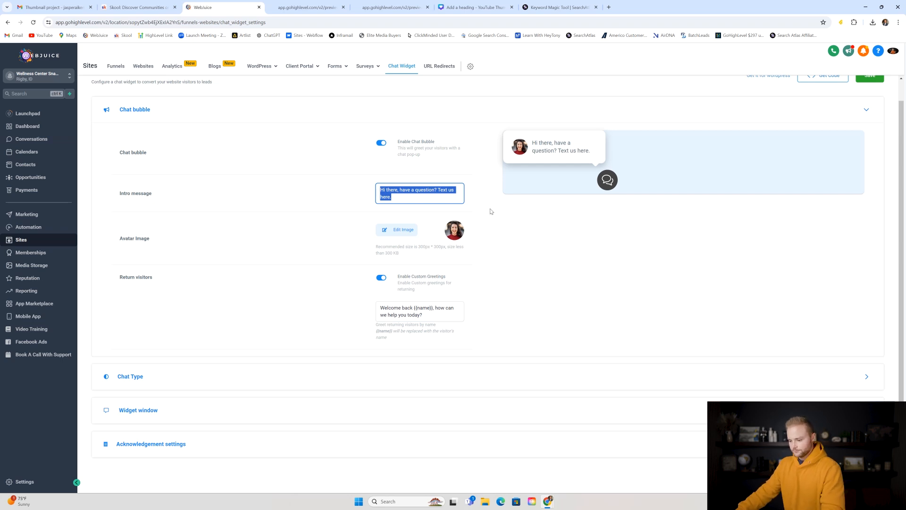
click(162, 412)
scroll(424, 218, down, 2)
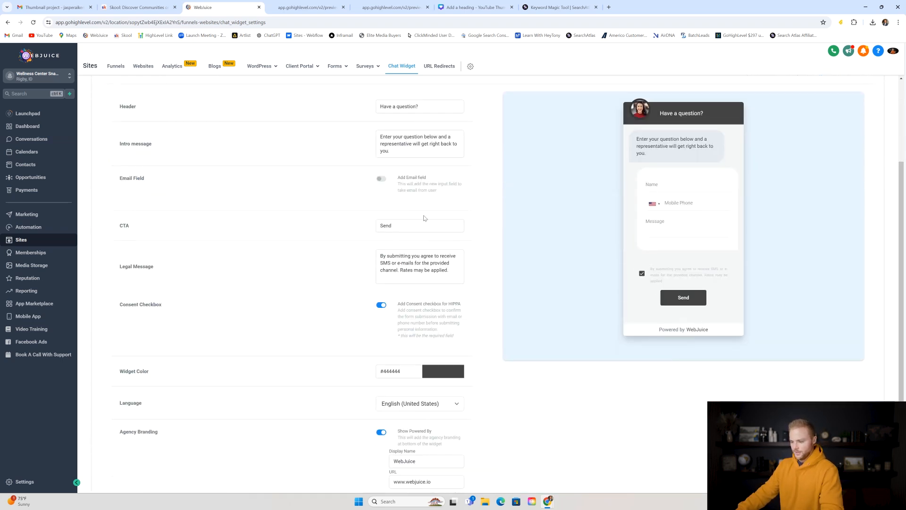
scroll(97, 183, up, 7)
scroll(452, 250, down, 9)
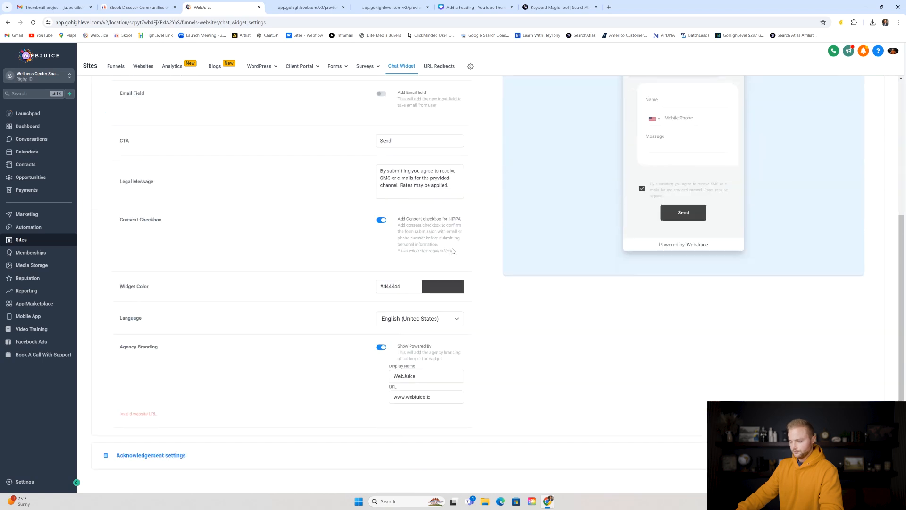
click(450, 289)
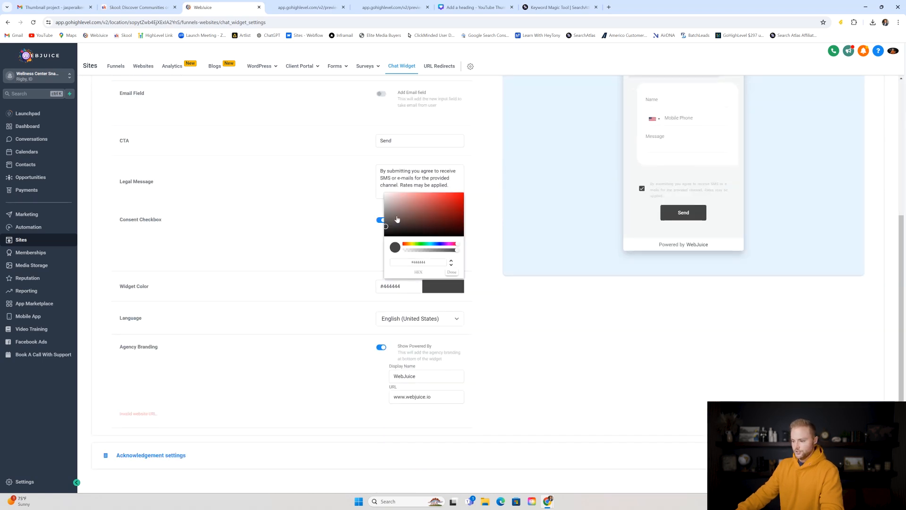
click(454, 273)
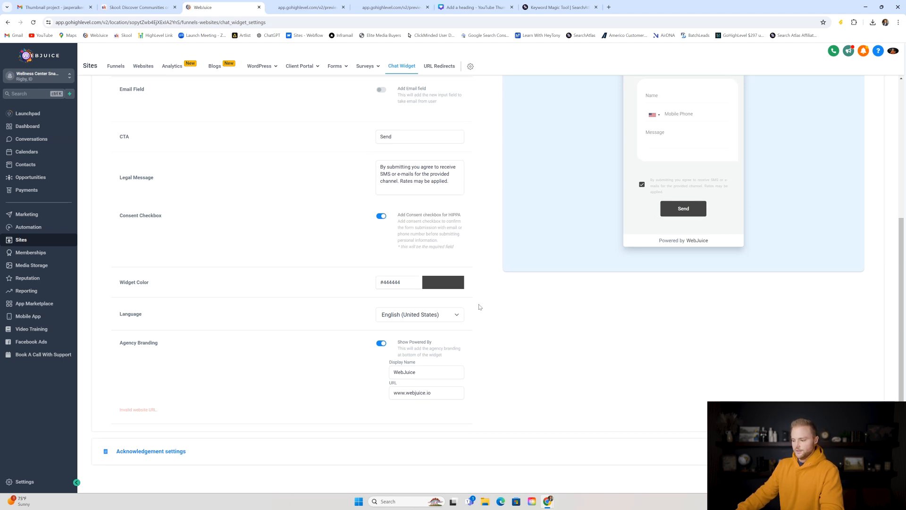
scroll(480, 307, down, 1)
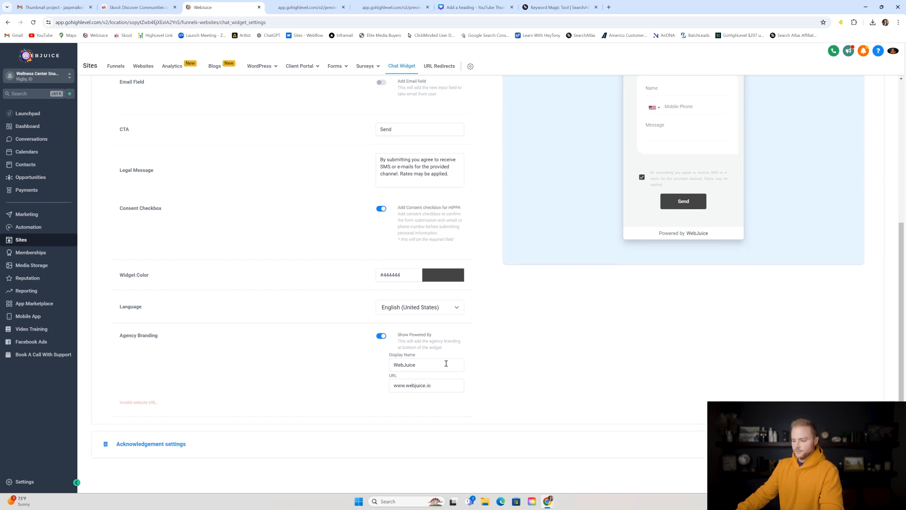
click(281, 443)
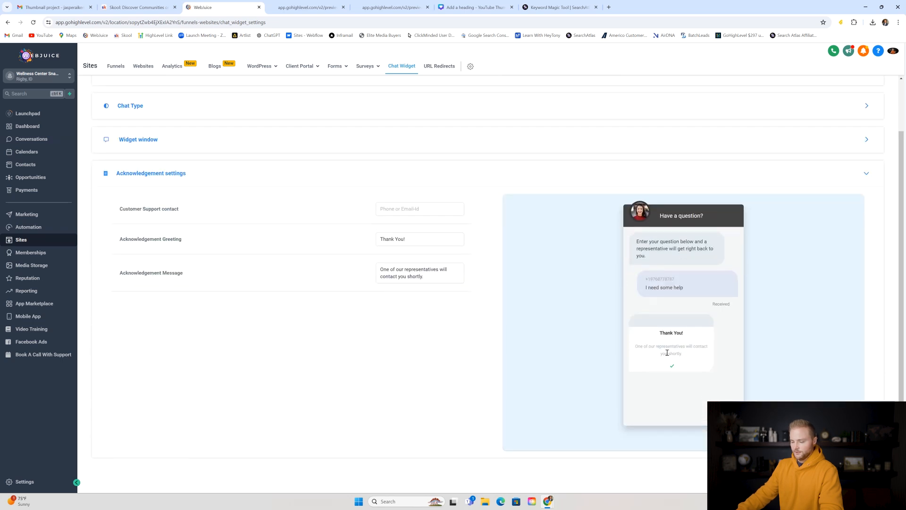
- Keep SMS or Email Chat as the chat type and copy the widget's embed code
click(174, 107)
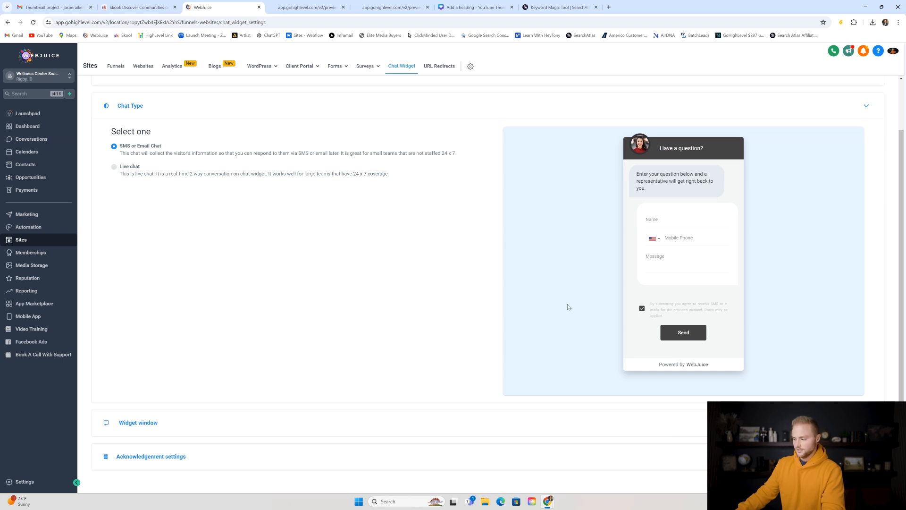
scroll(548, 299, up, 1)
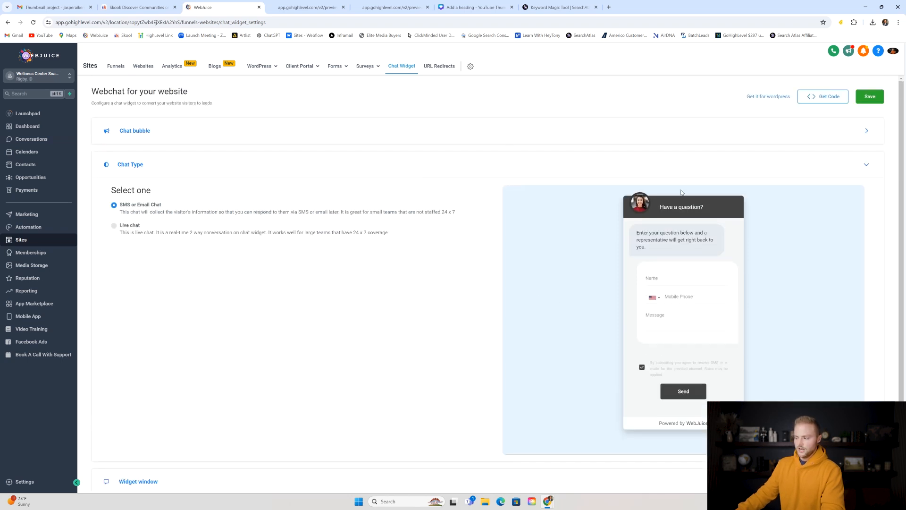
click(824, 97)
click(376, 99)
click(585, 68)
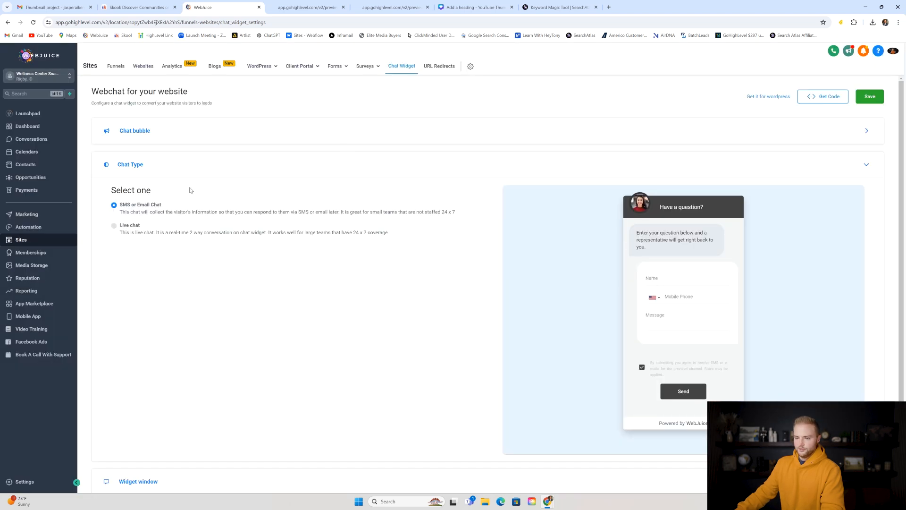
click(136, 65)
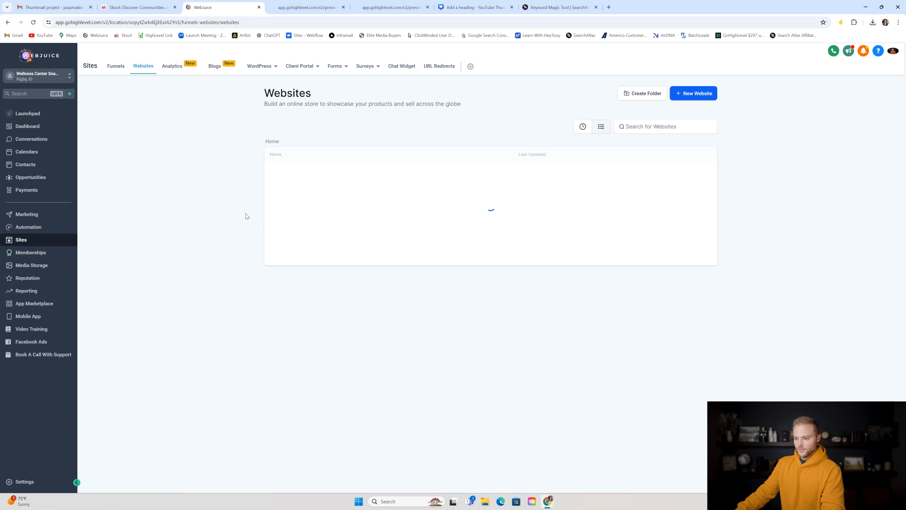
- Replace the Wellness Center Template's body tracking code with the chat widget code and save
click(298, 172)
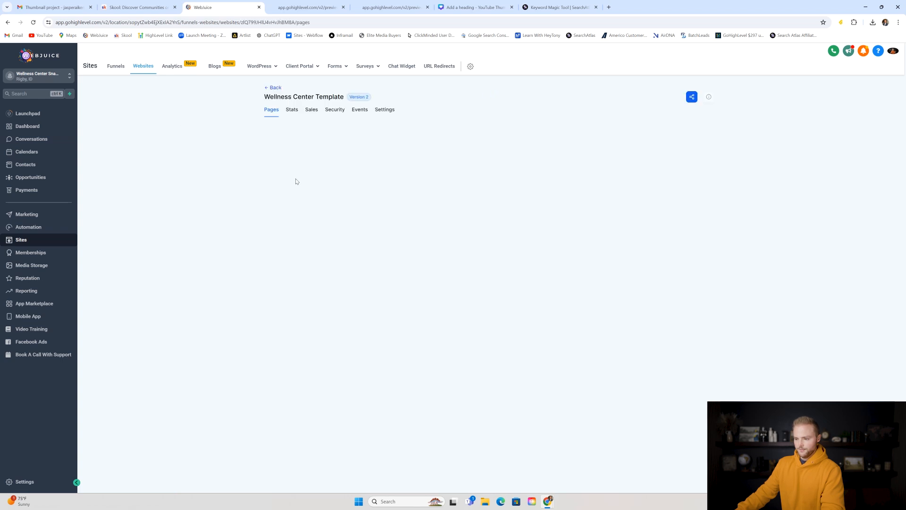
click(386, 112)
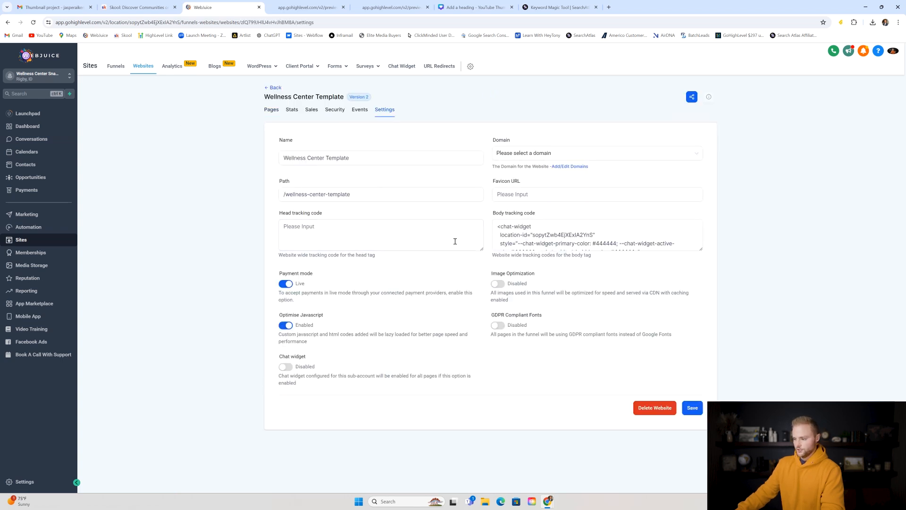
triple_click(528, 235)
click(510, 226)
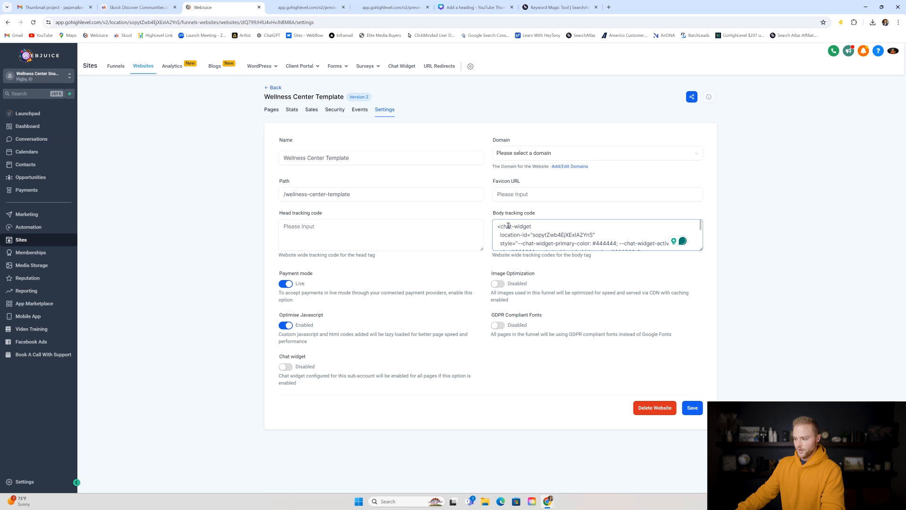
drag(498, 226, 635, 269)
key(ctrl+x)
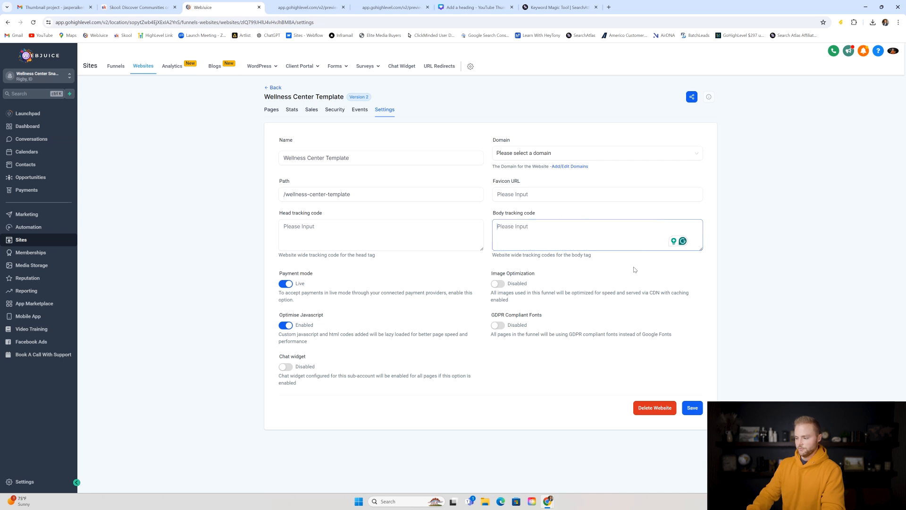
key(ctrl+v)
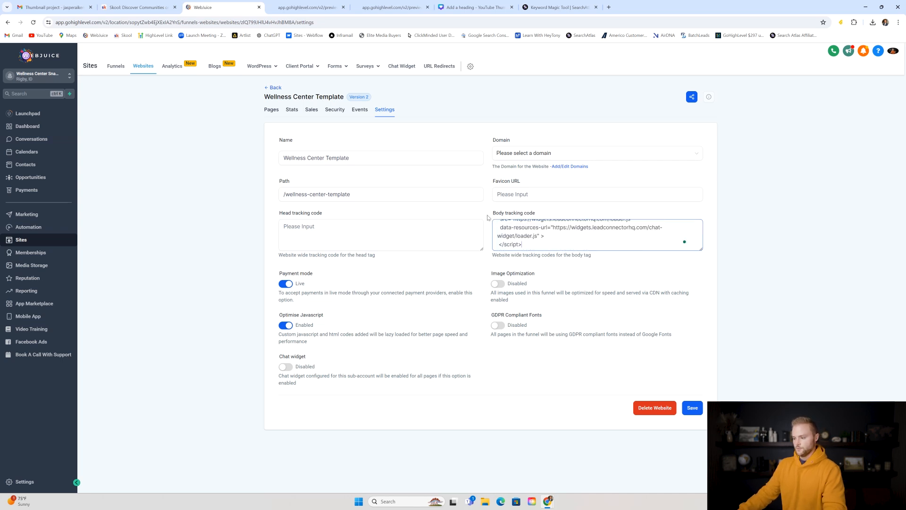
click(693, 408)
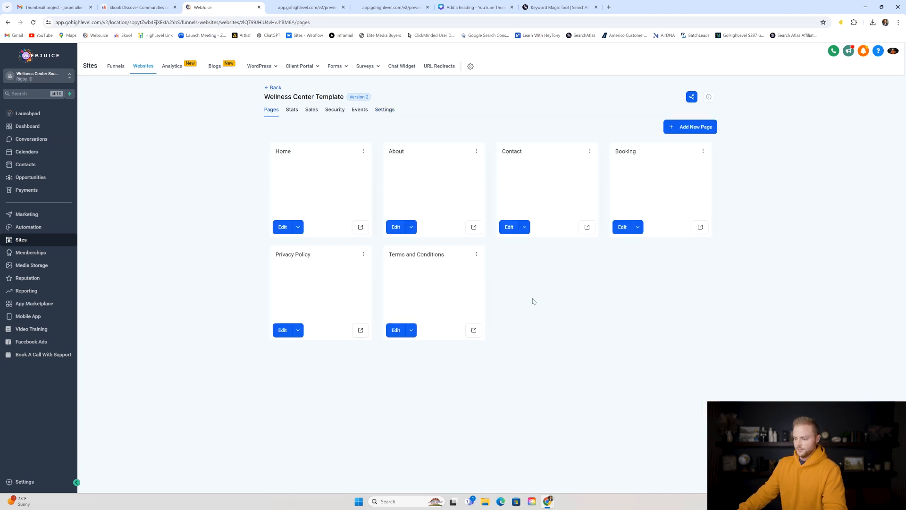
- Toggle Image Optimization on and back off in website settings, then save again
click(393, 116)
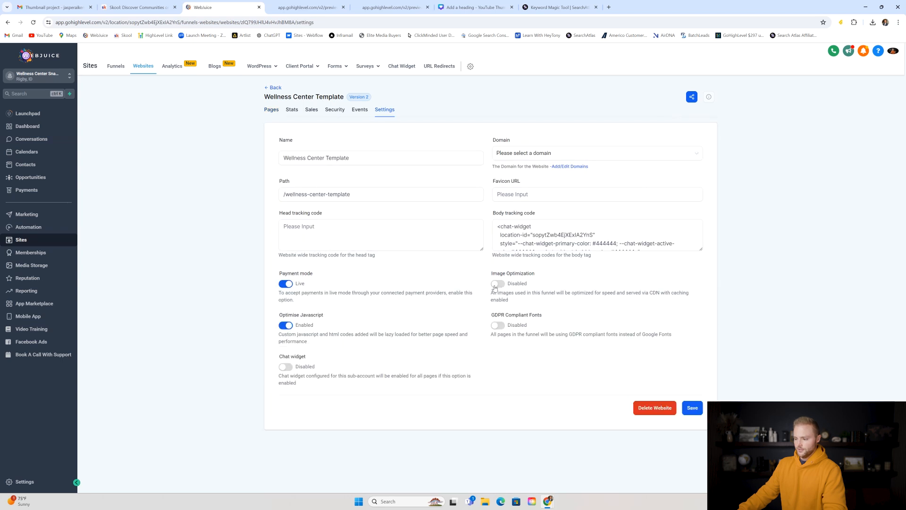
click(498, 285)
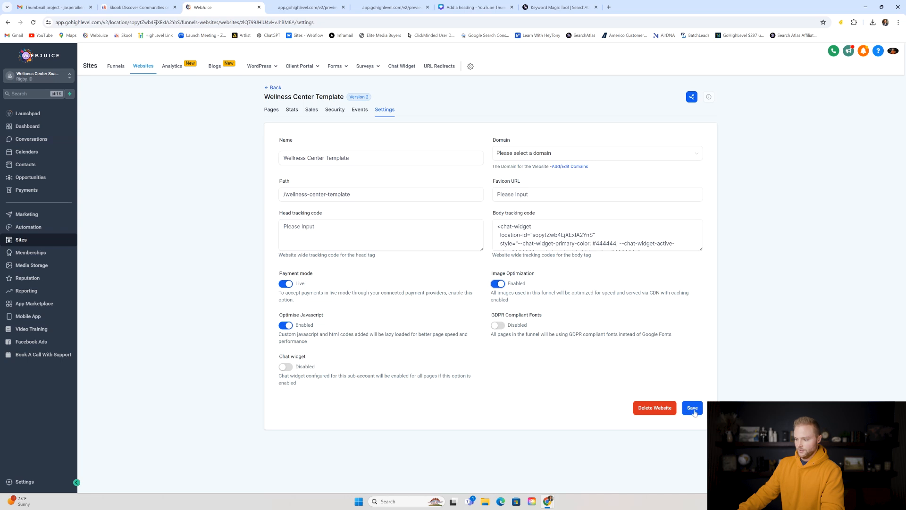
click(502, 285)
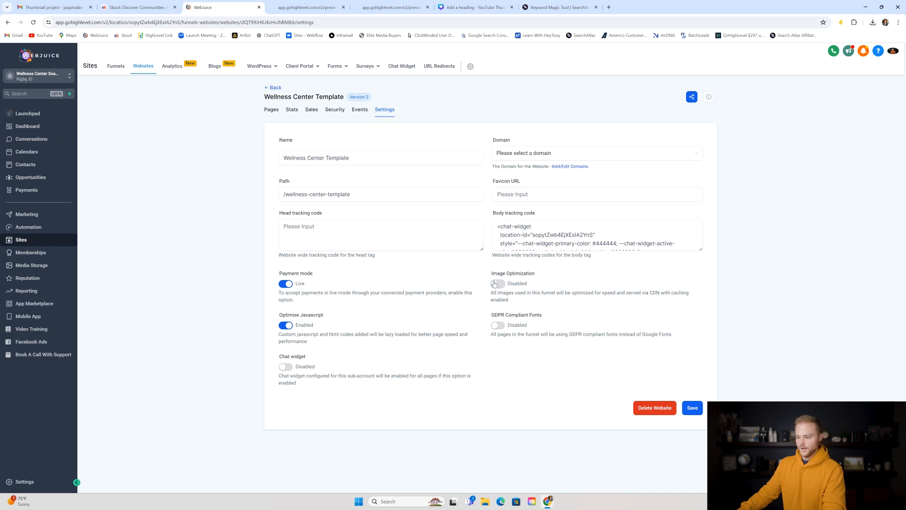
click(694, 408)
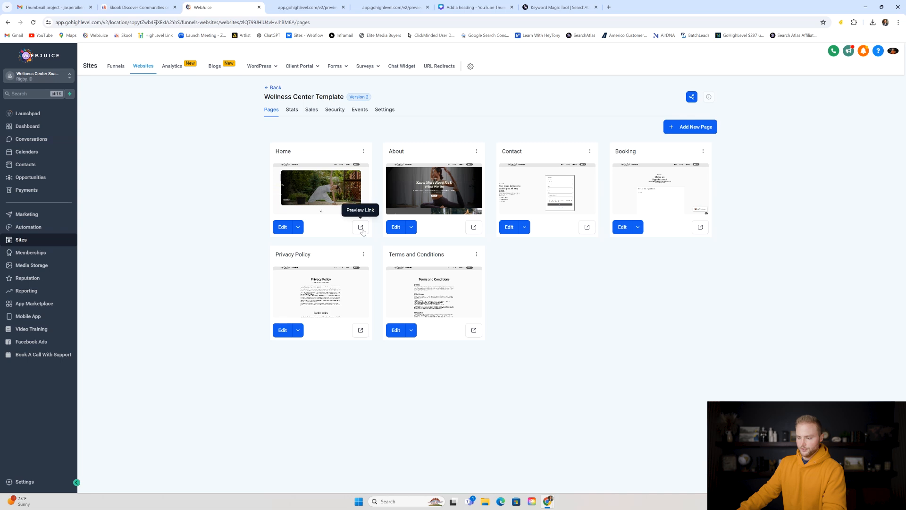
click(361, 228)
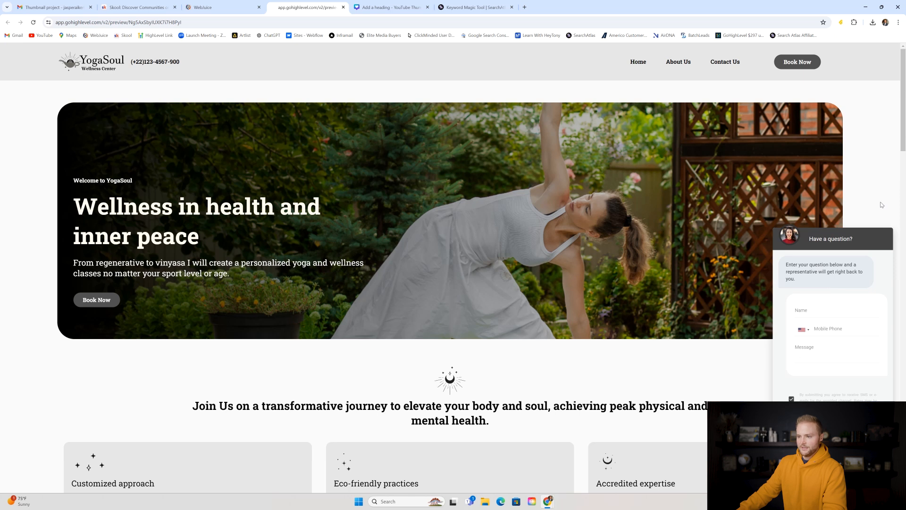
click(721, 67)
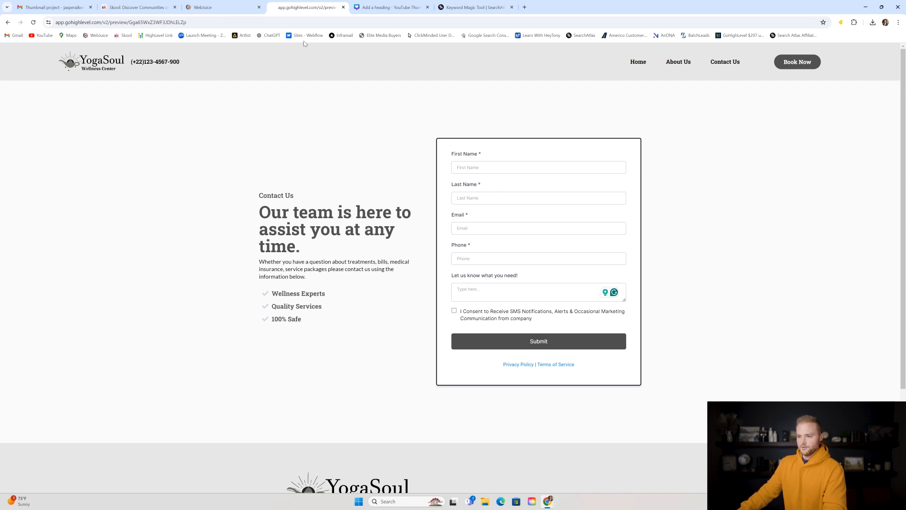
click(222, 7)
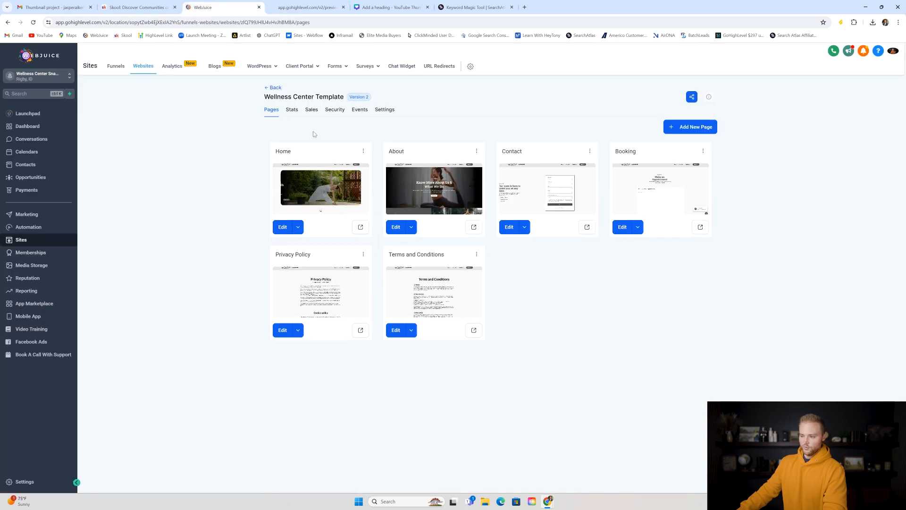
- Open the Contact Form in the form builder and browse the addable elements list
mouse_move(338, 70)
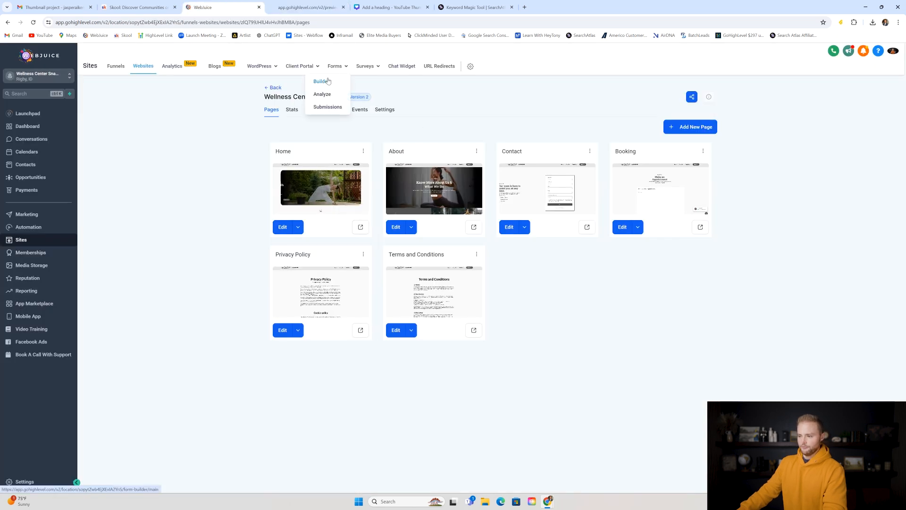
click(328, 81)
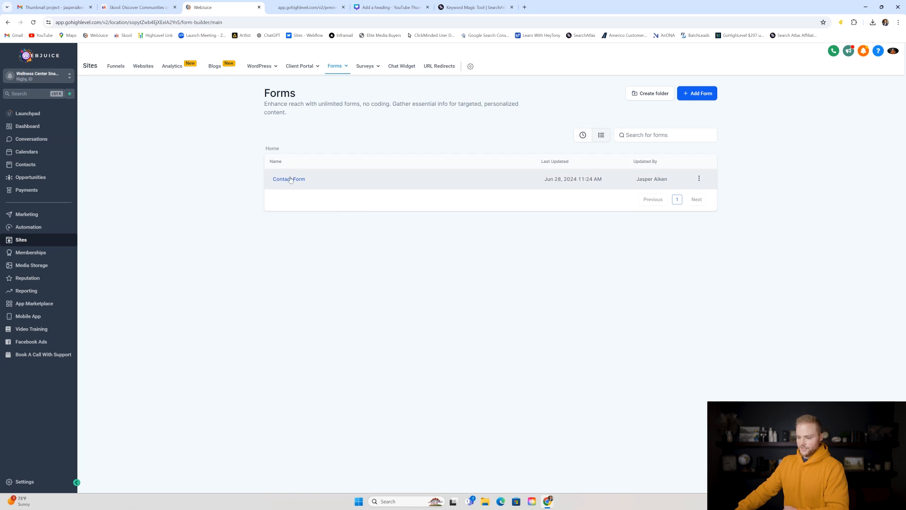
click(286, 180)
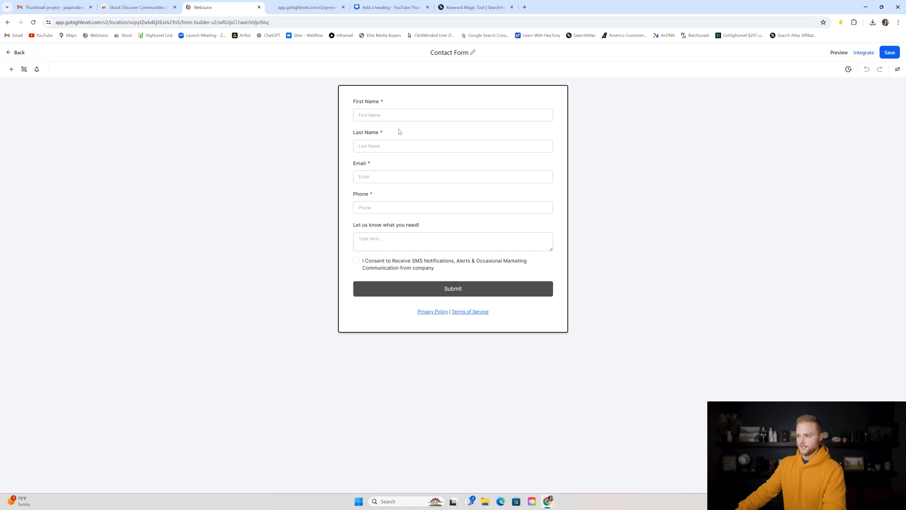
click(421, 110)
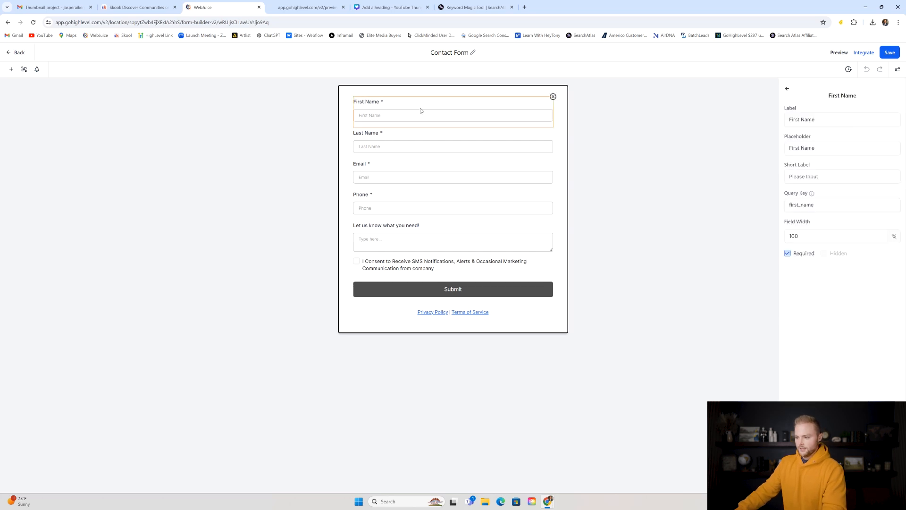
click(12, 69)
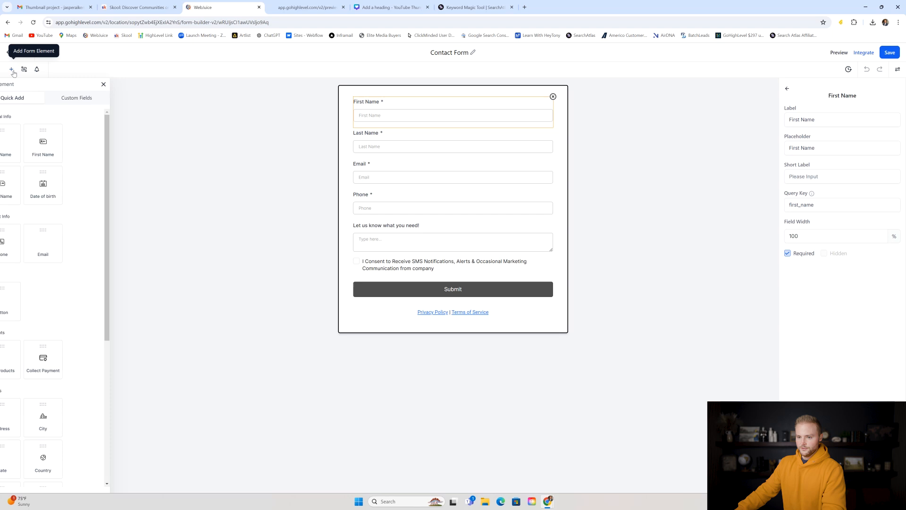
mouse_move(64, 150)
mouse_down()
mouse_move(388, 195)
mouse_move(72, 143)
mouse_up()
drag(127, 134, 126, 201)
scroll(125, 203, down, 3)
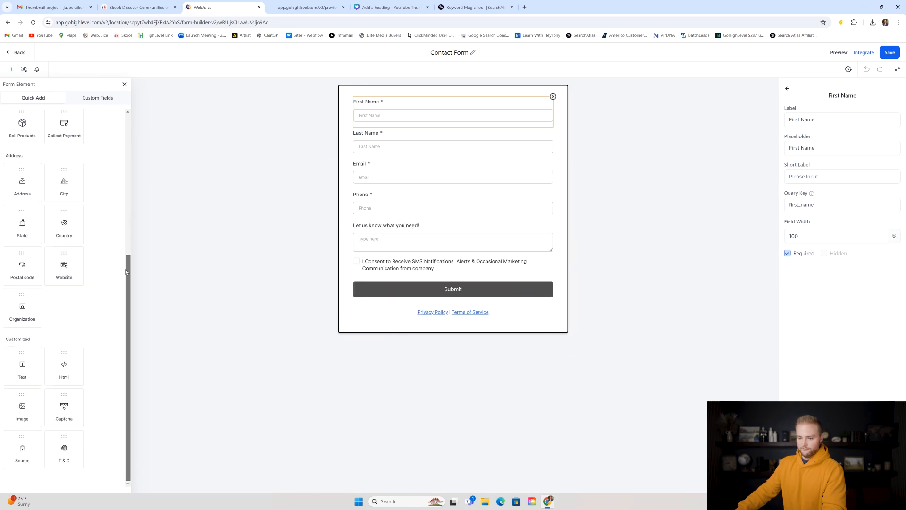
scroll(132, 225, up, 6)
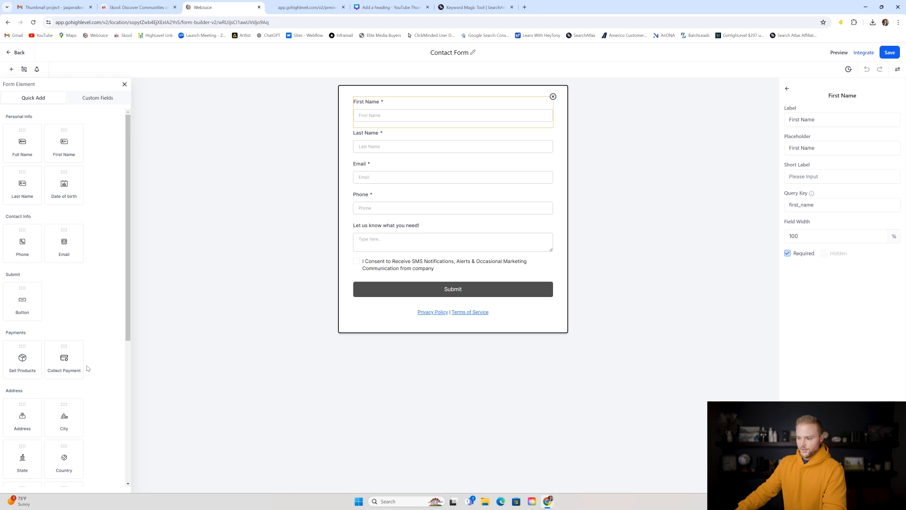
- Inspect the Last Name field and Submit button styles and the form's general options
click(420, 144)
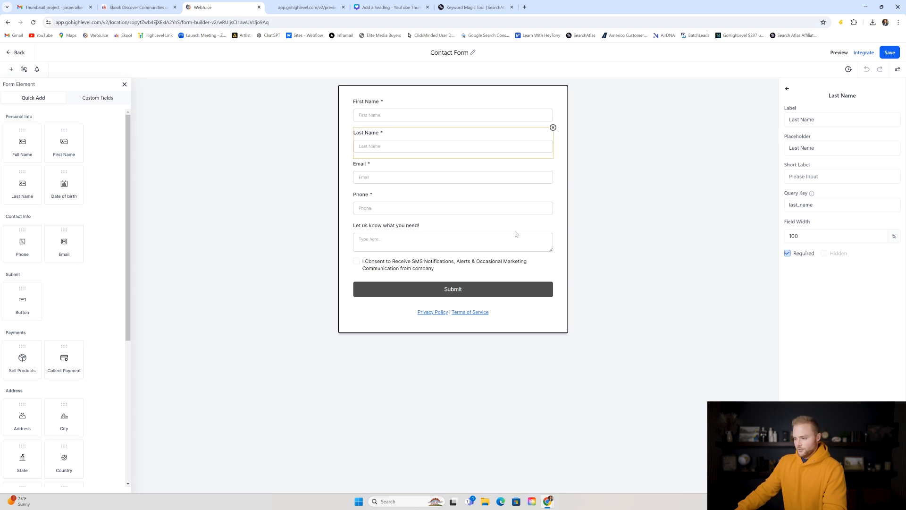
click(898, 69)
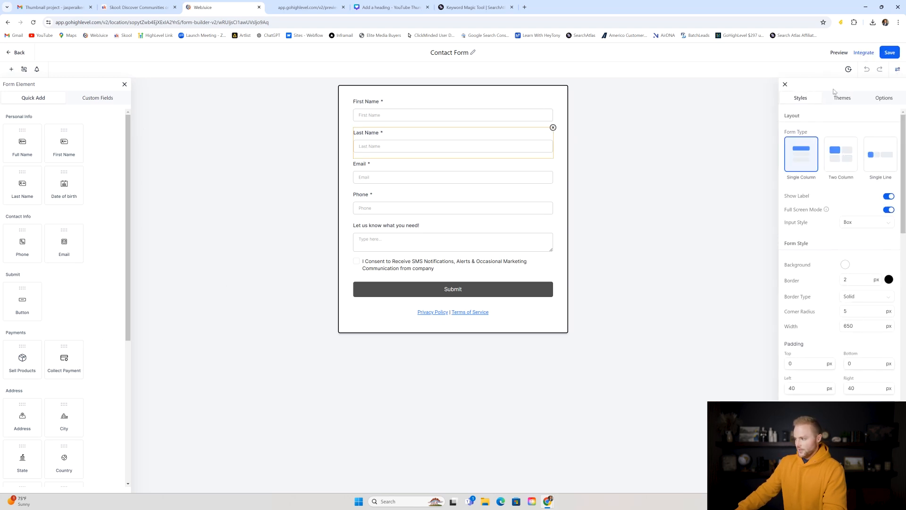
scroll(826, 220, down, 3)
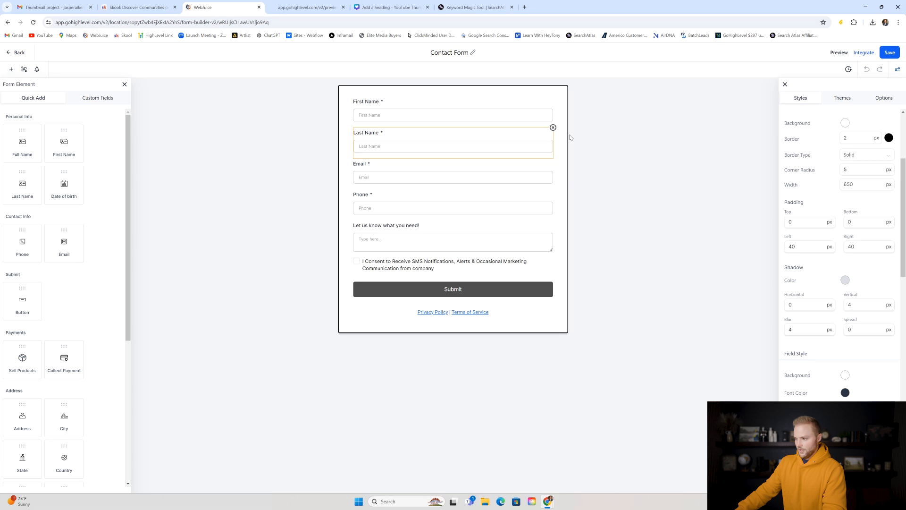
click(462, 291)
scroll(802, 126, up, 3)
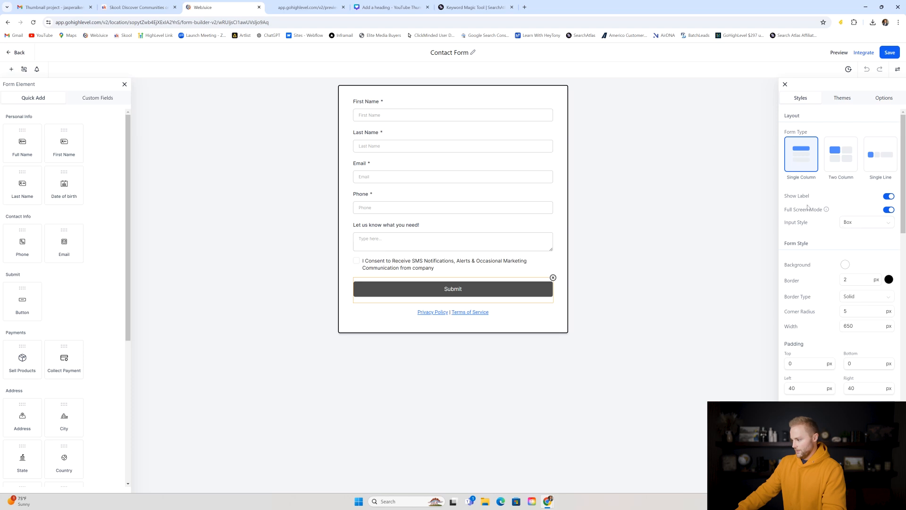
click(881, 101)
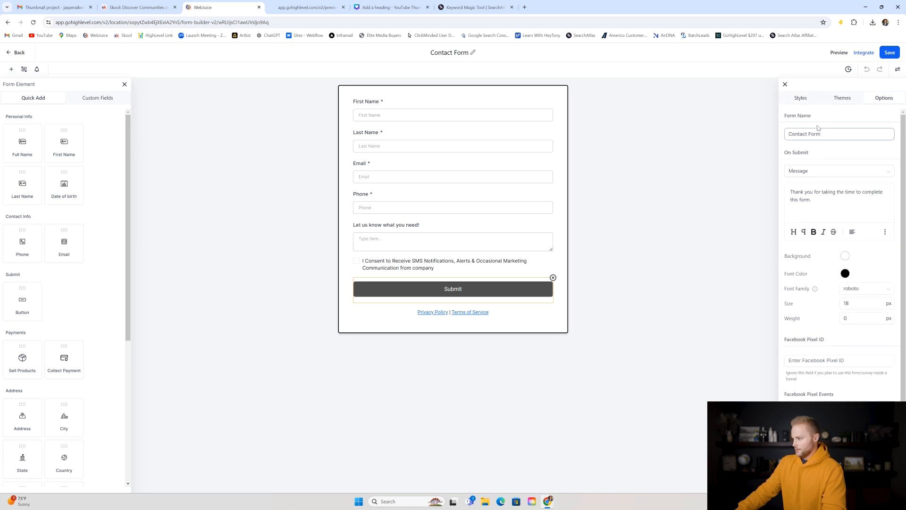
click(802, 97)
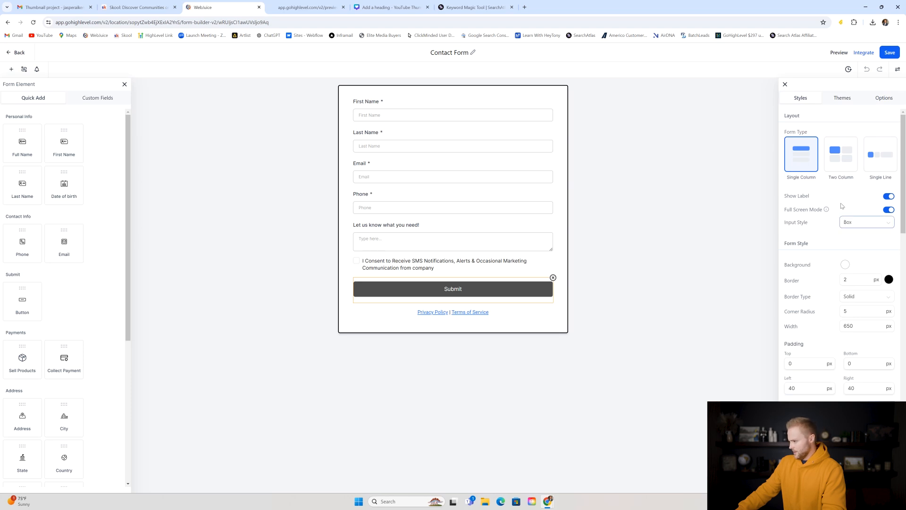
scroll(845, 203, down, 8)
scroll(840, 189, down, 5)
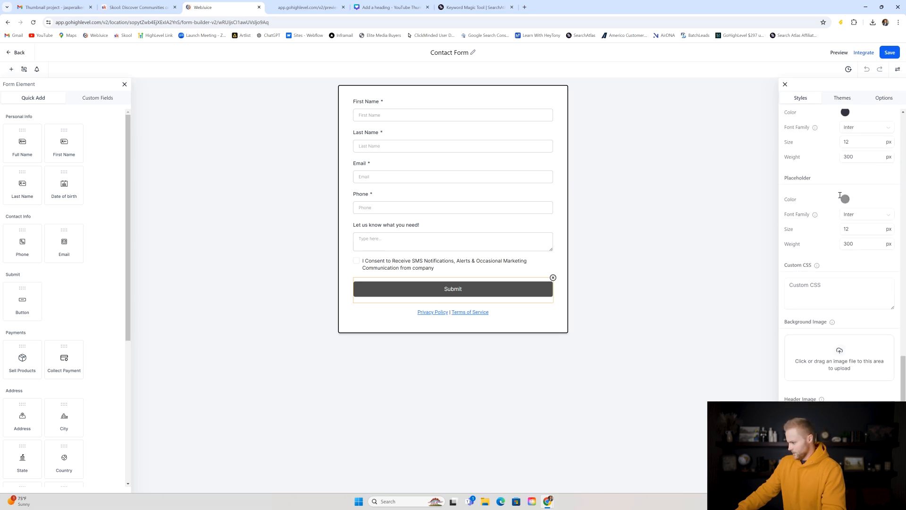
scroll(843, 204, up, 6)
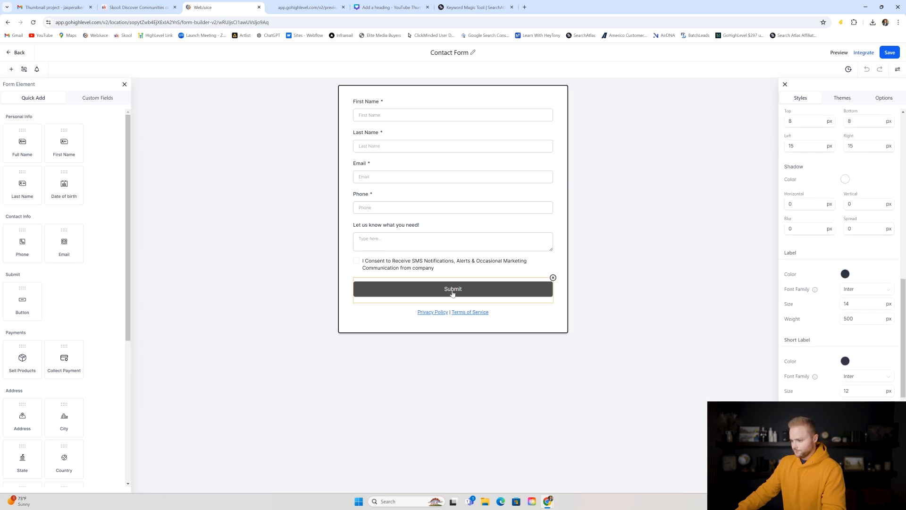
scroll(835, 227, up, 8)
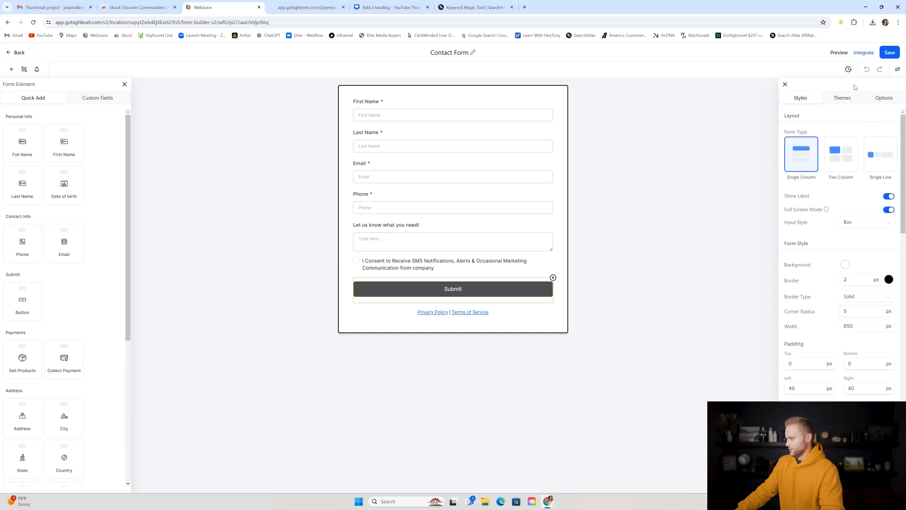
- Browse the available form themes, then close the themes list
click(842, 99)
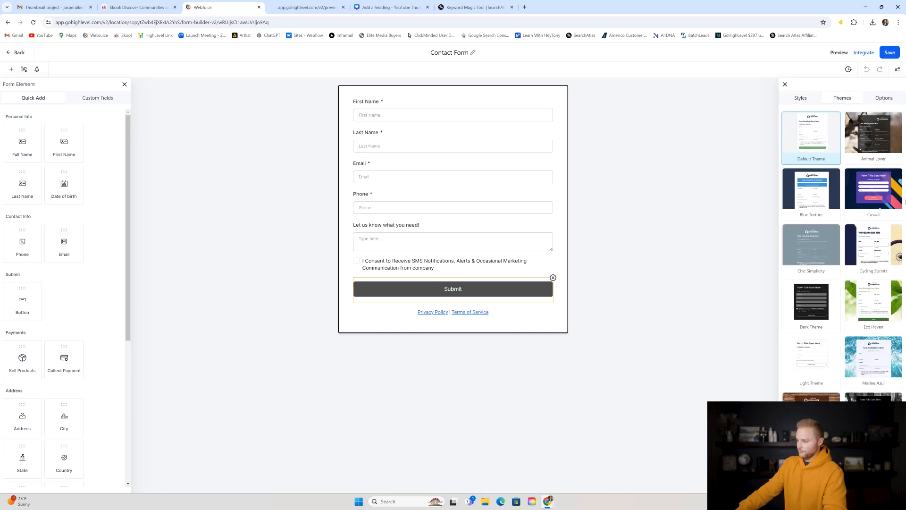
scroll(868, 208, down, 2)
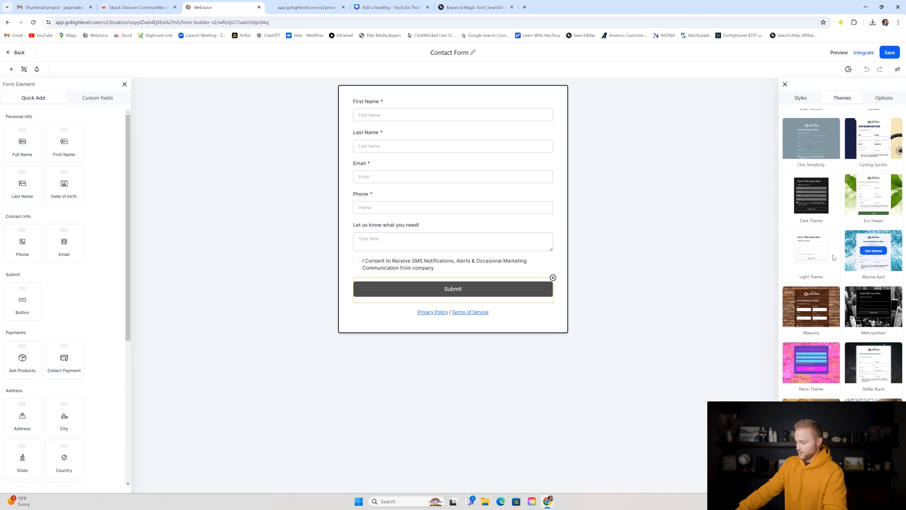
scroll(835, 257, down, 2)
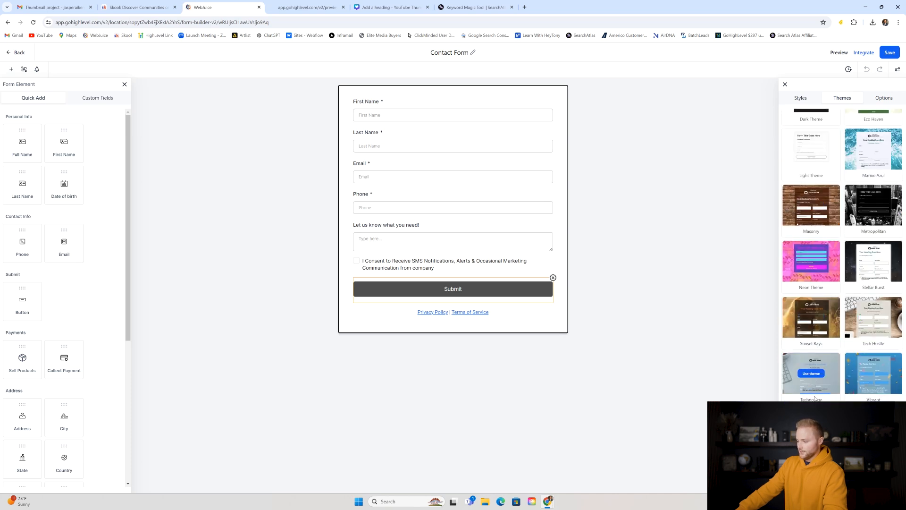
scroll(812, 226, up, 5)
click(786, 85)
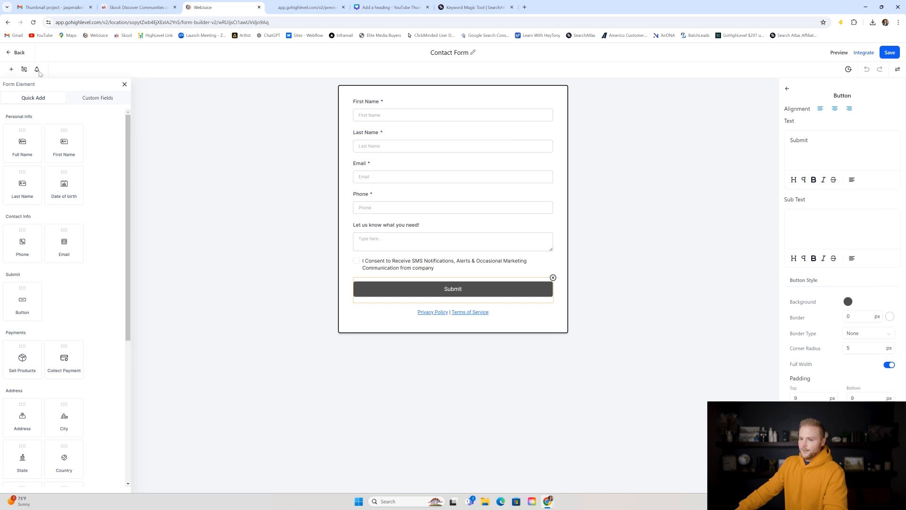
- Open the Wellness Center Template's Contact page and delete its existing form
click(20, 53)
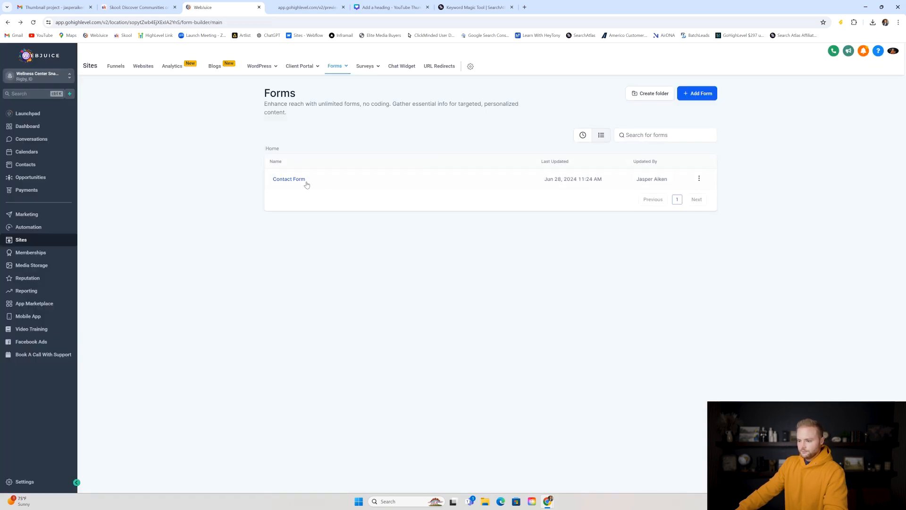
click(142, 69)
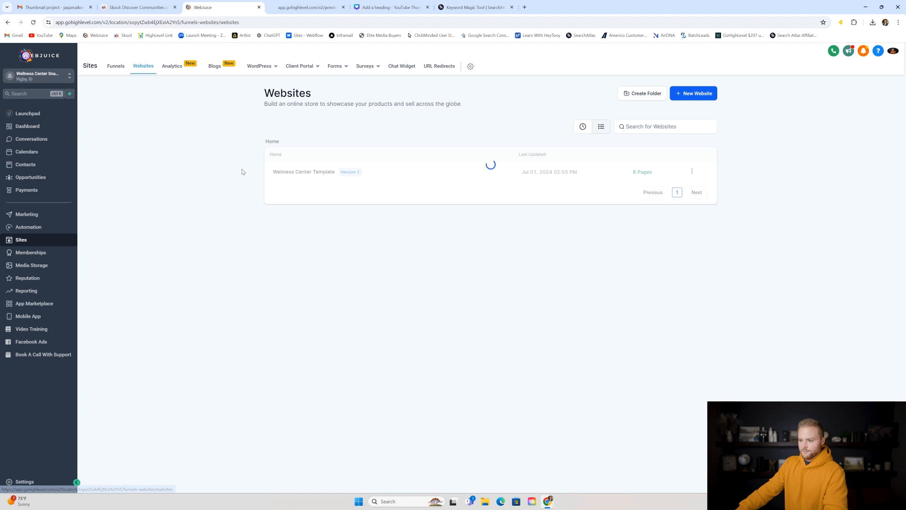
click(302, 170)
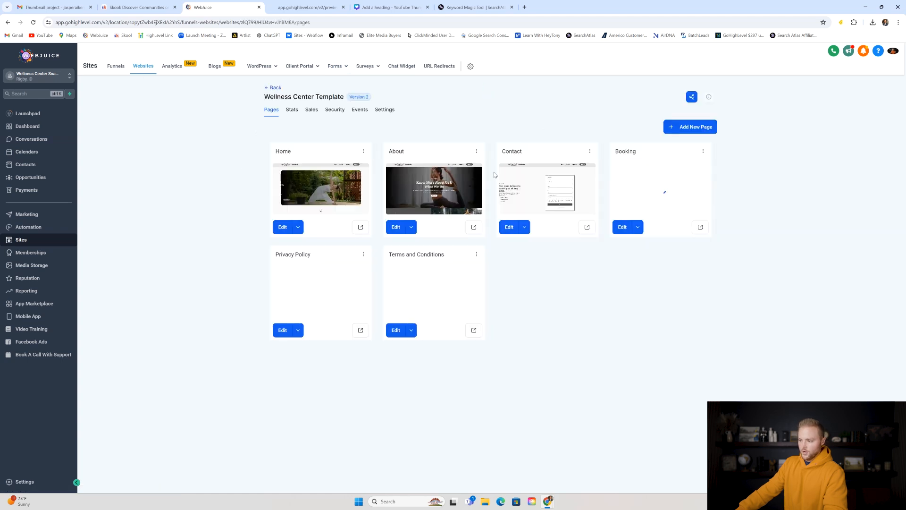
click(546, 185)
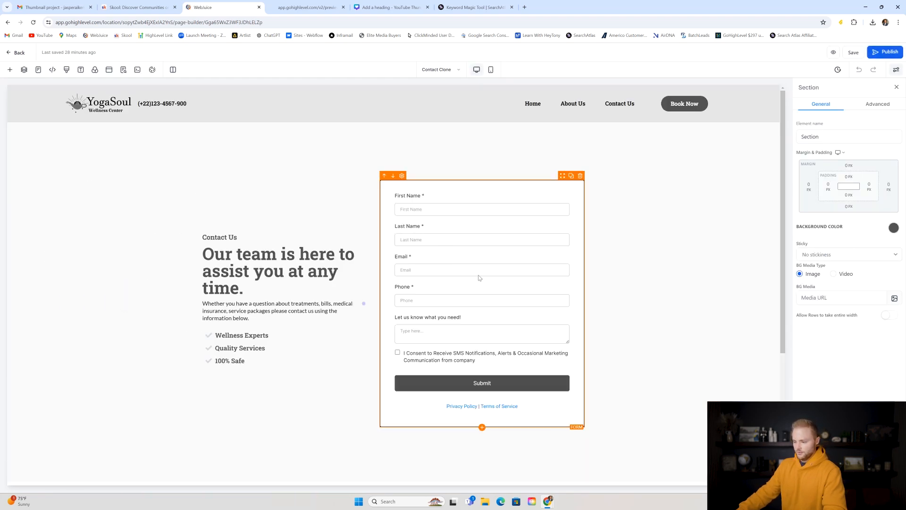
click(458, 278)
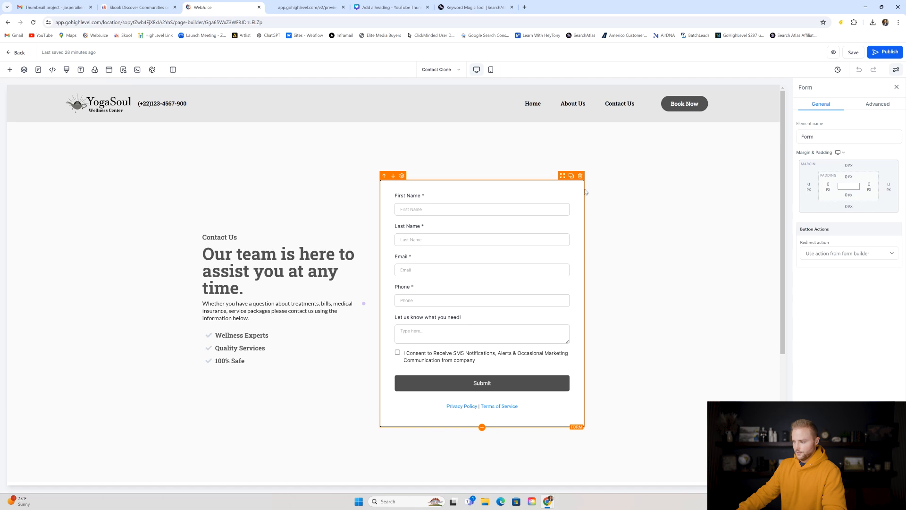
click(580, 175)
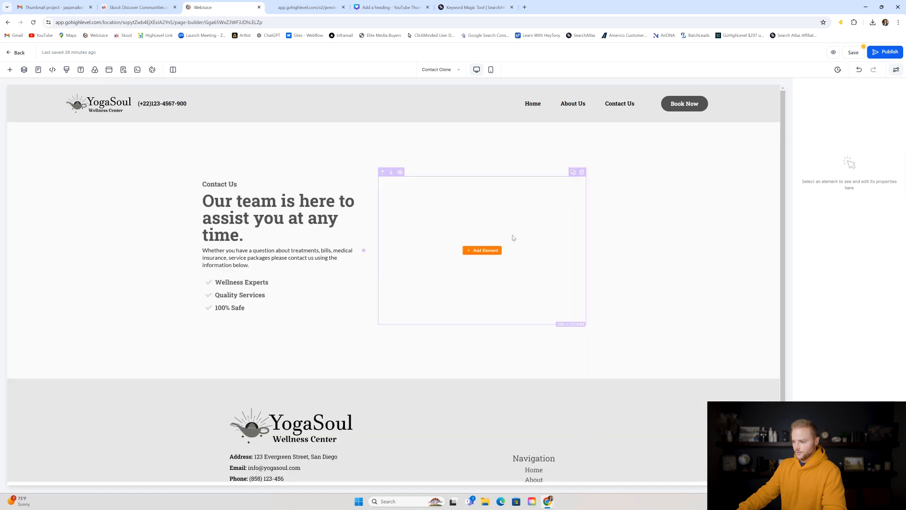
- Insert a Form element showing the saved Contact Form and save the page
click(484, 255)
scroll(128, 176, down, 1)
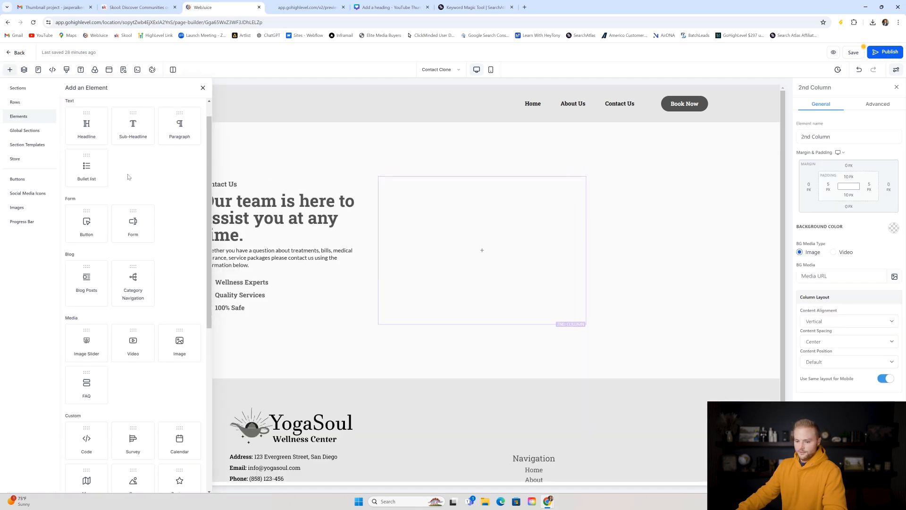
scroll(128, 176, down, 1)
click(132, 178)
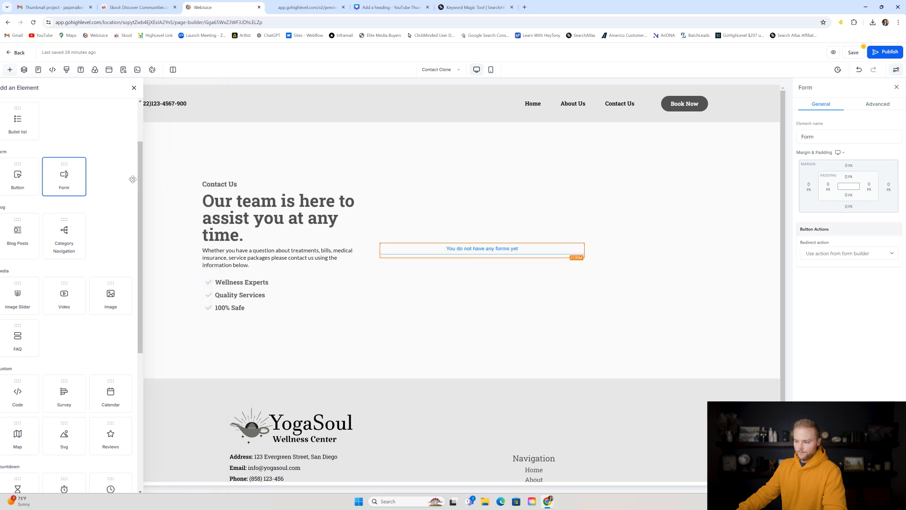
click(454, 242)
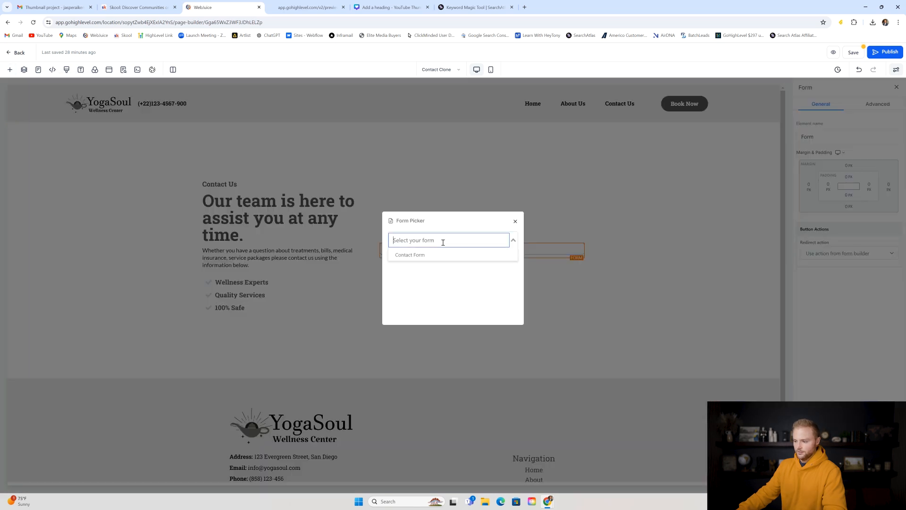
click(417, 258)
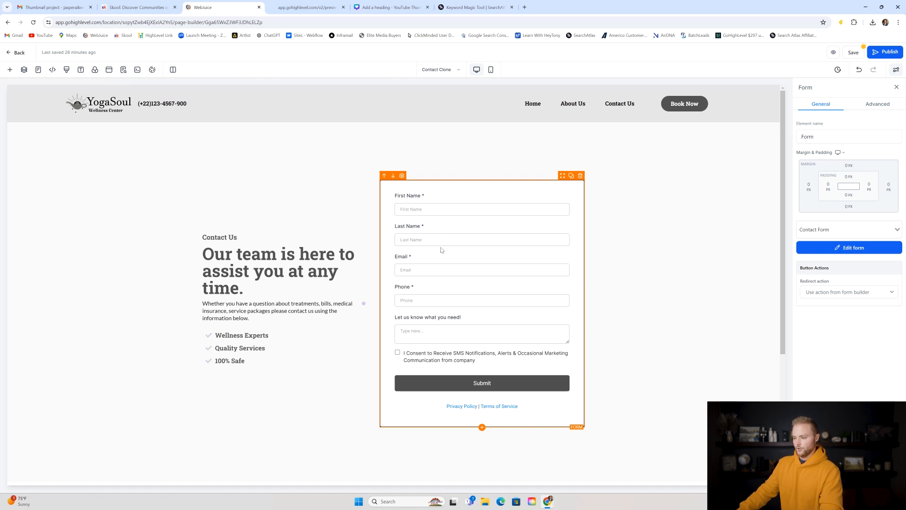
scroll(603, 249, down, 1)
scroll(603, 249, down, 3)
scroll(504, 216, up, 4)
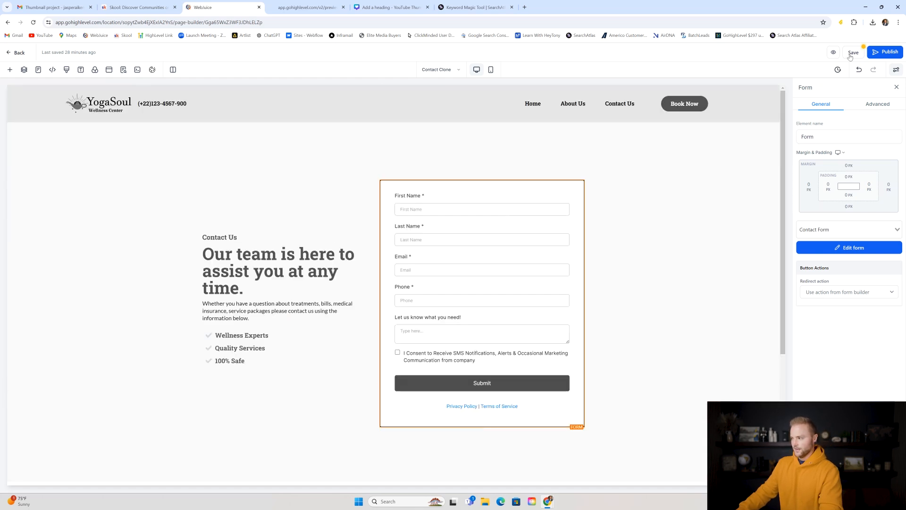
click(853, 52)
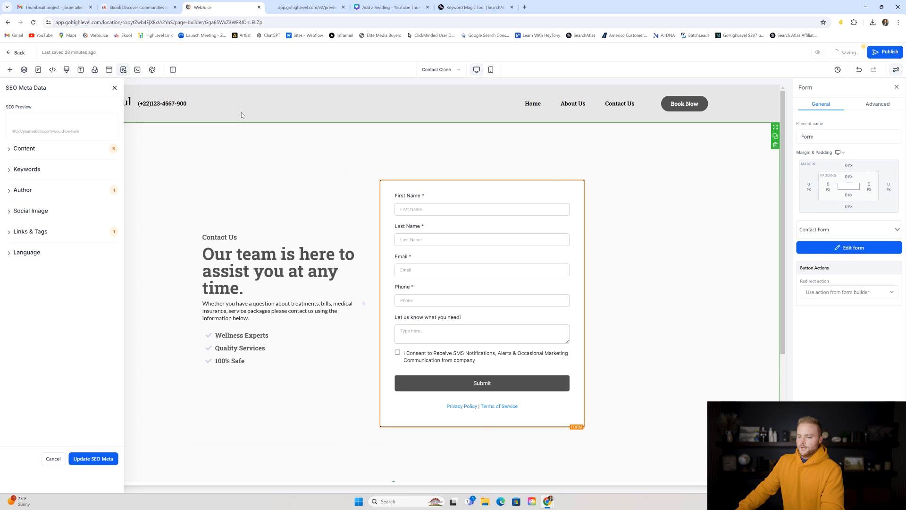
click(114, 89)
- Go to the Opportunities board and check the live site's chat widget in the preview
click(21, 54)
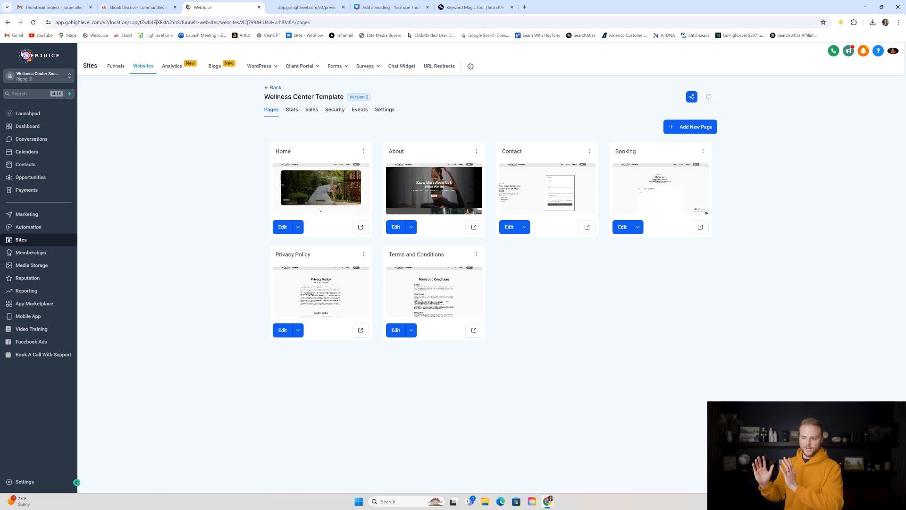
click(47, 180)
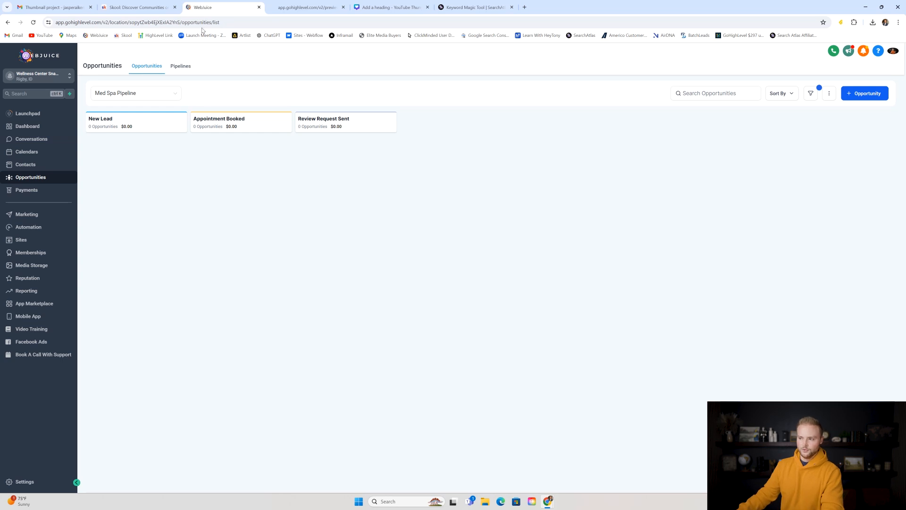
click(306, 7)
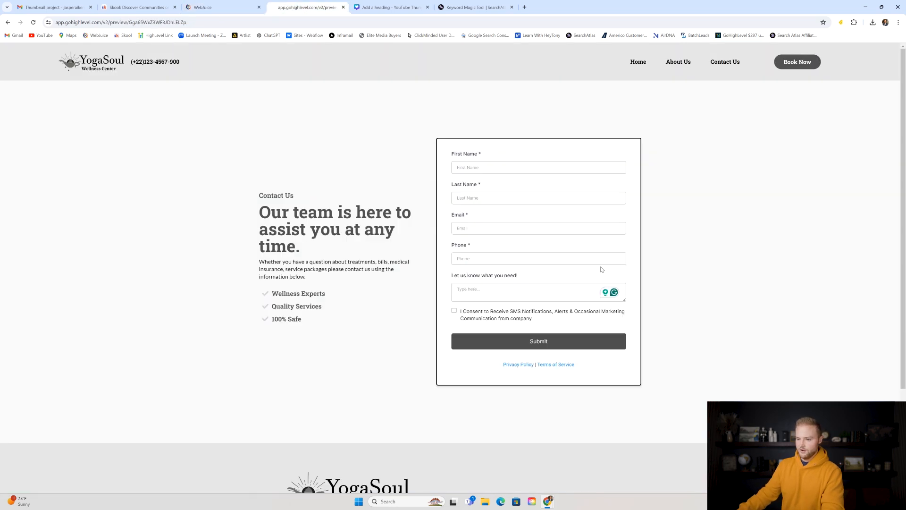
click(879, 477)
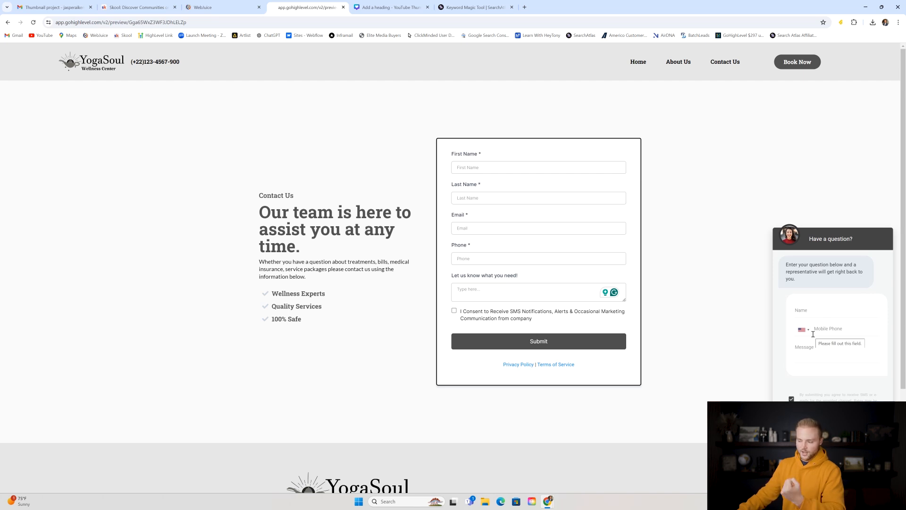
click(226, 7)
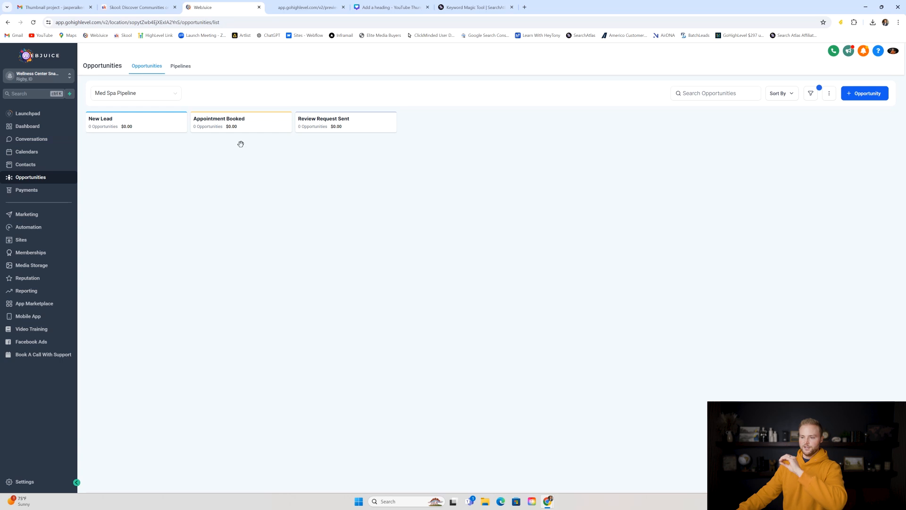
- Look over the preview's booking page, then return to the Opportunities board
click(292, 6)
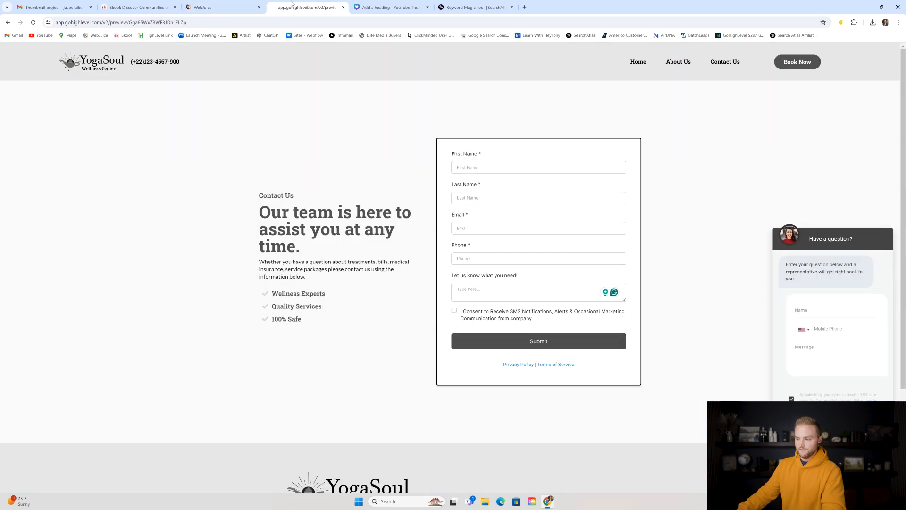
click(799, 64)
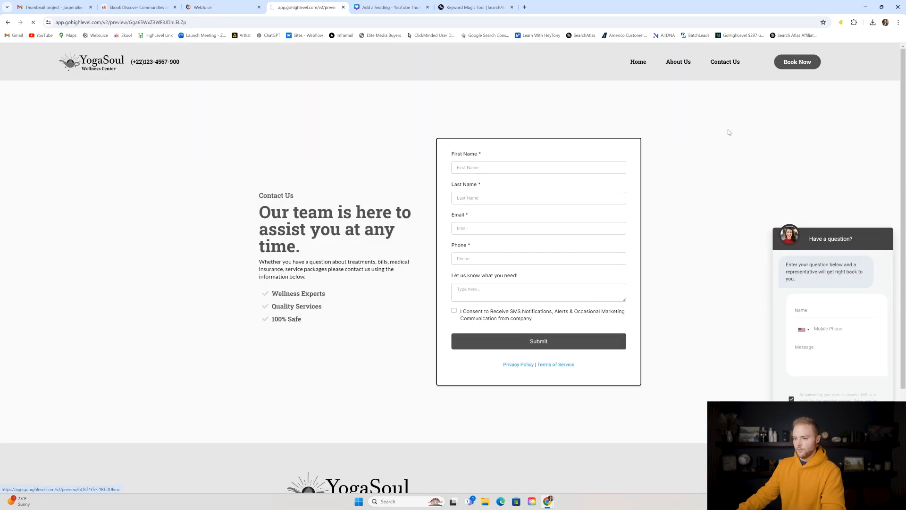
scroll(307, 207, down, 2)
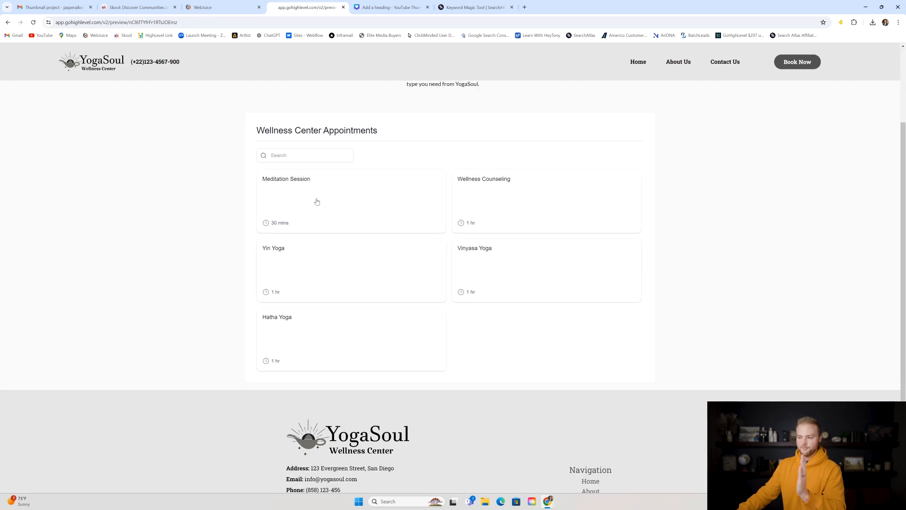
click(240, 6)
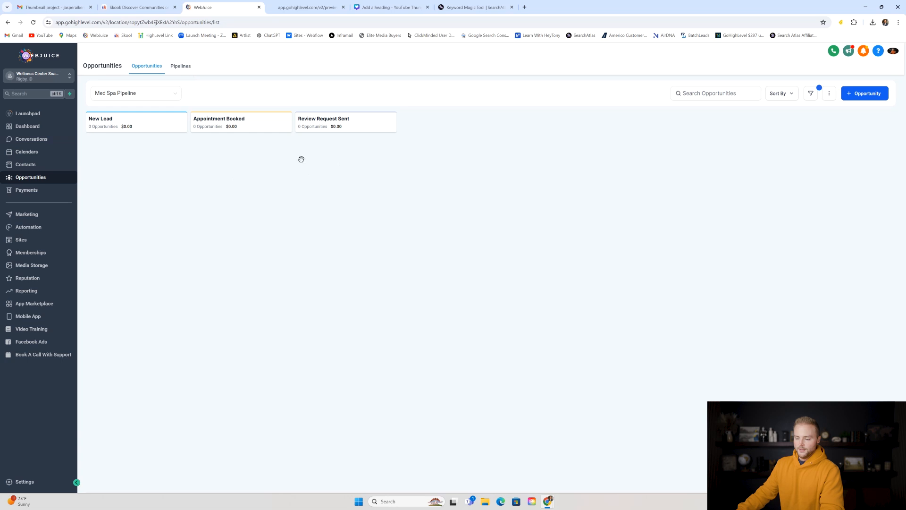
- Start a new pipeline and enter the name Wellness Center
click(184, 71)
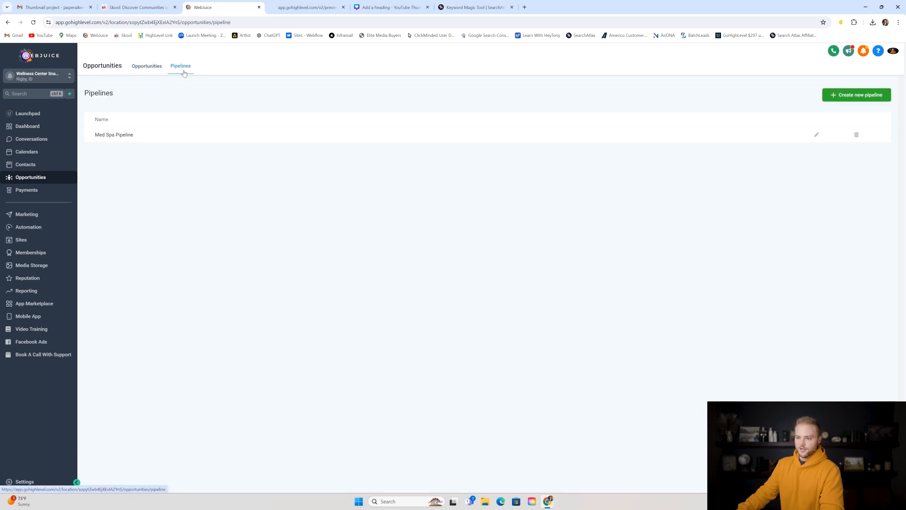
click(855, 95)
click(387, 107)
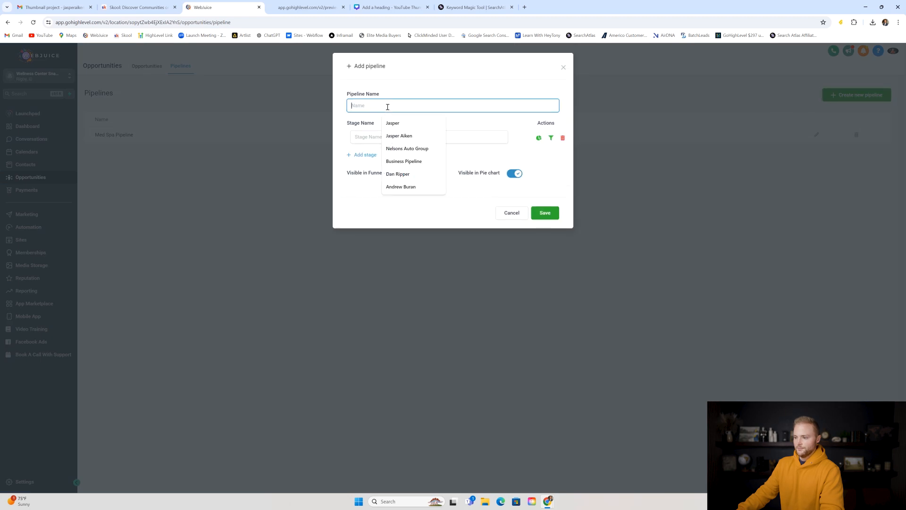
text(Wellness Center)
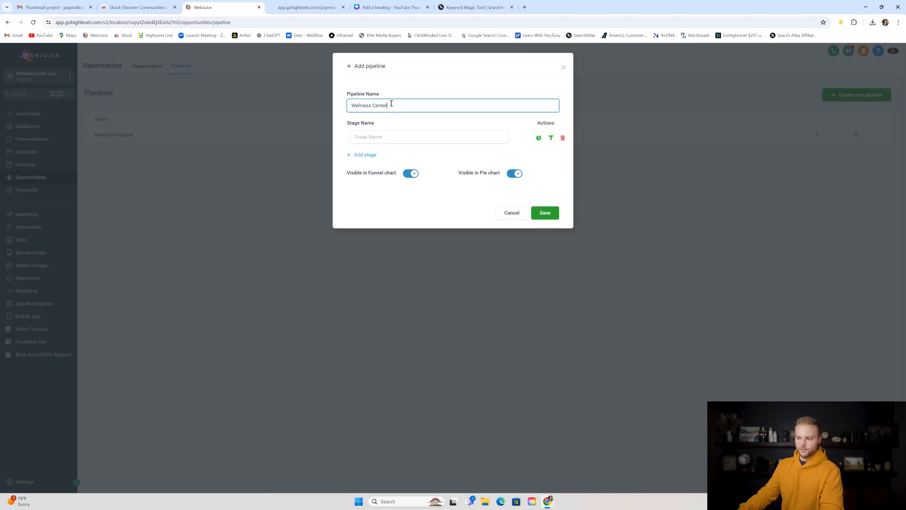
drag(391, 103, 354, 104)
click(398, 91)
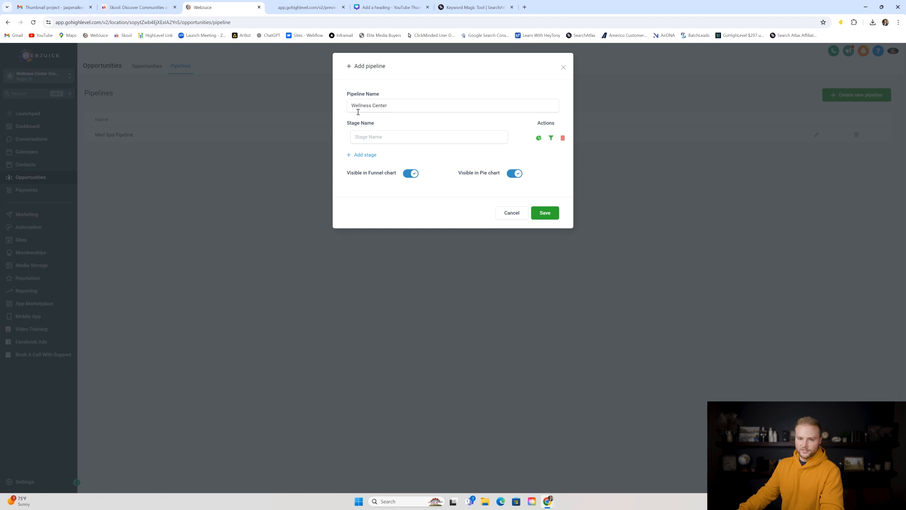
click(353, 106)
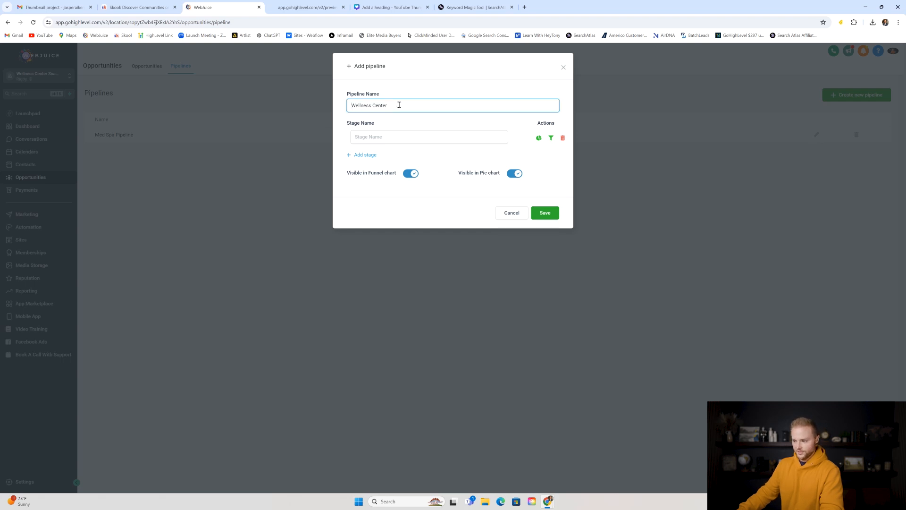
- Add New Lead, Appt Booked and review stages, then cancel the draft and go to Sites
click(373, 137)
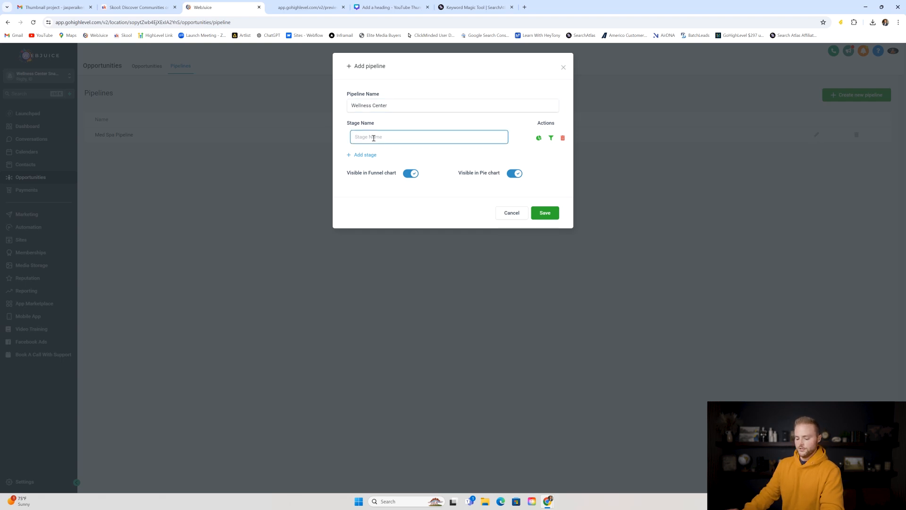
text(New Lead)
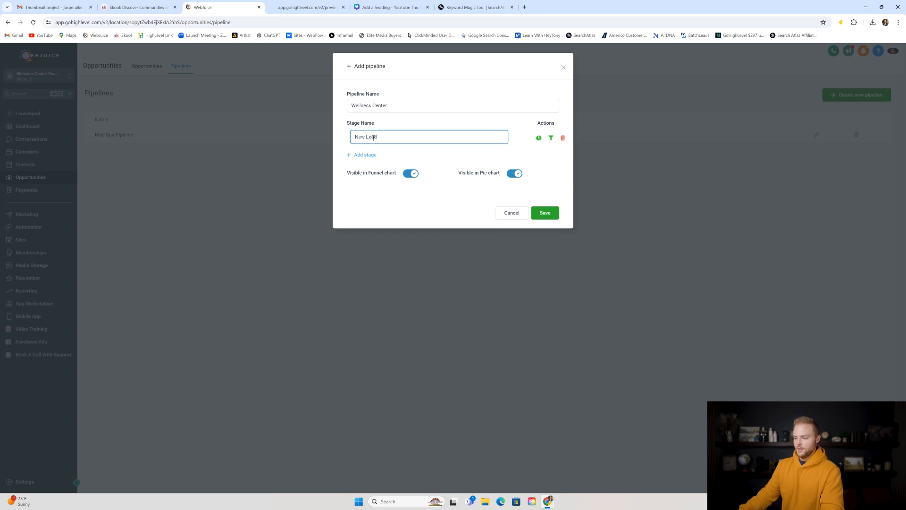
click(366, 154)
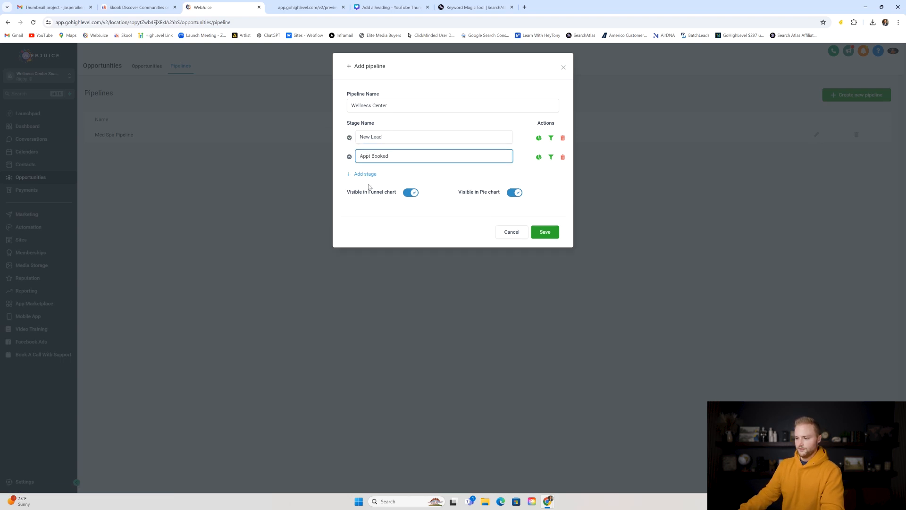
click(366, 174)
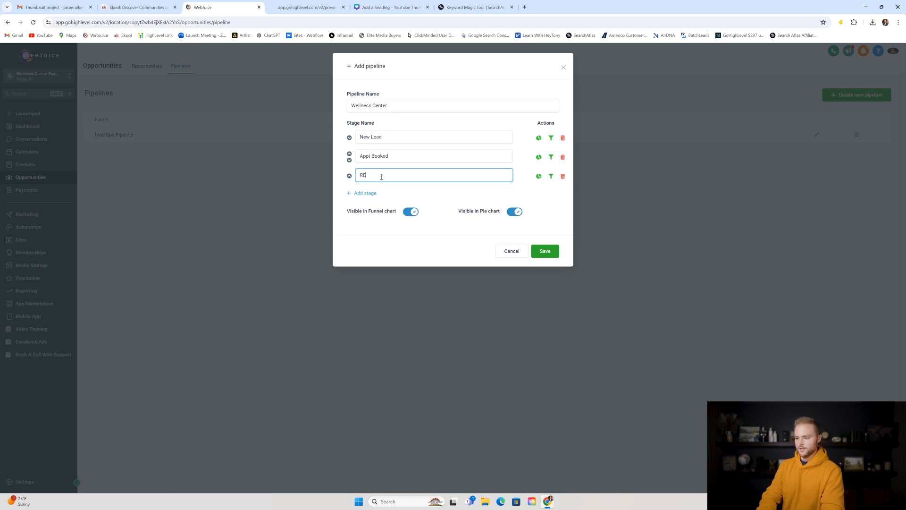
text(Reveiw ro)
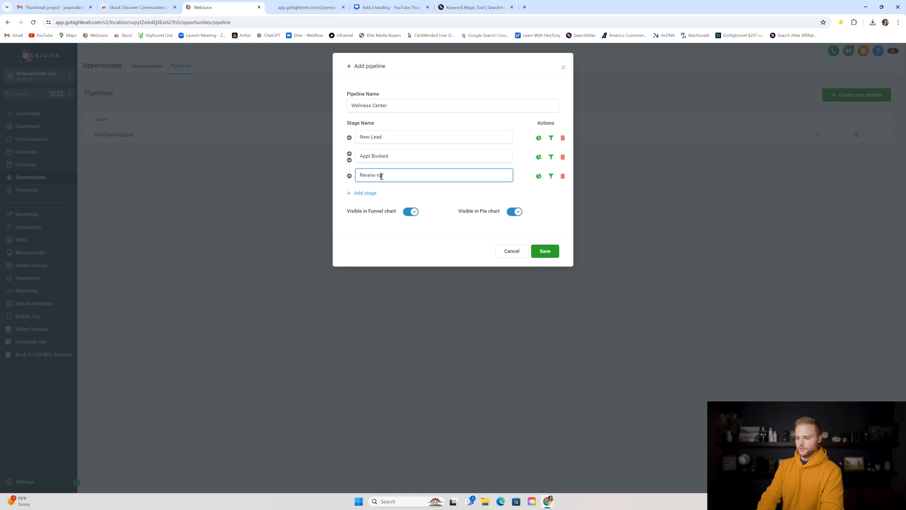
click(513, 251)
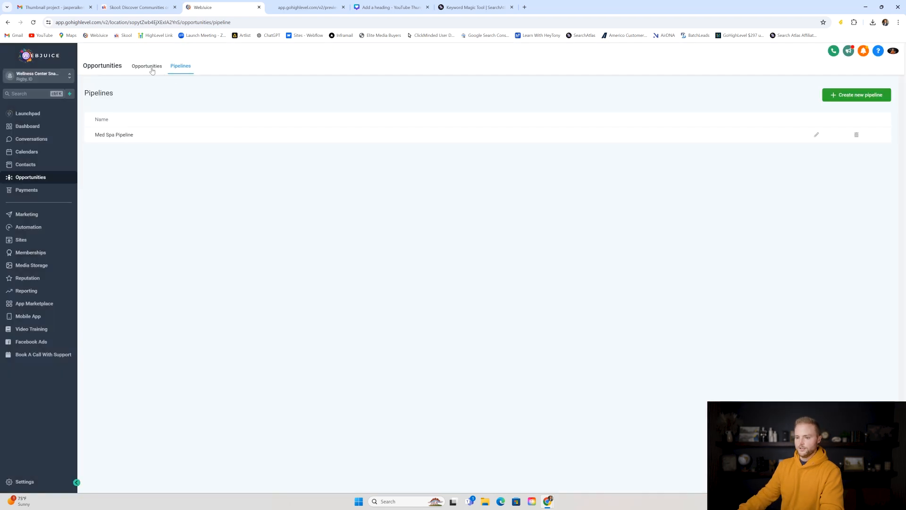
click(147, 66)
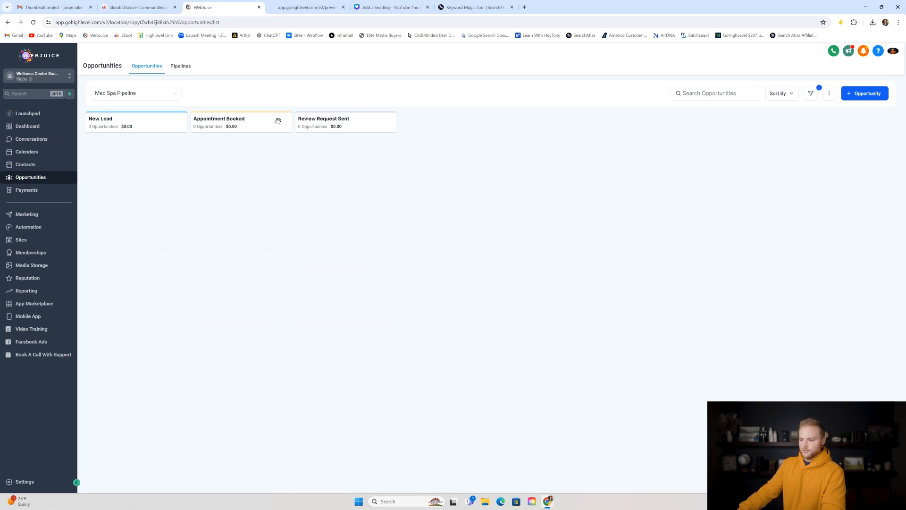
click(56, 239)
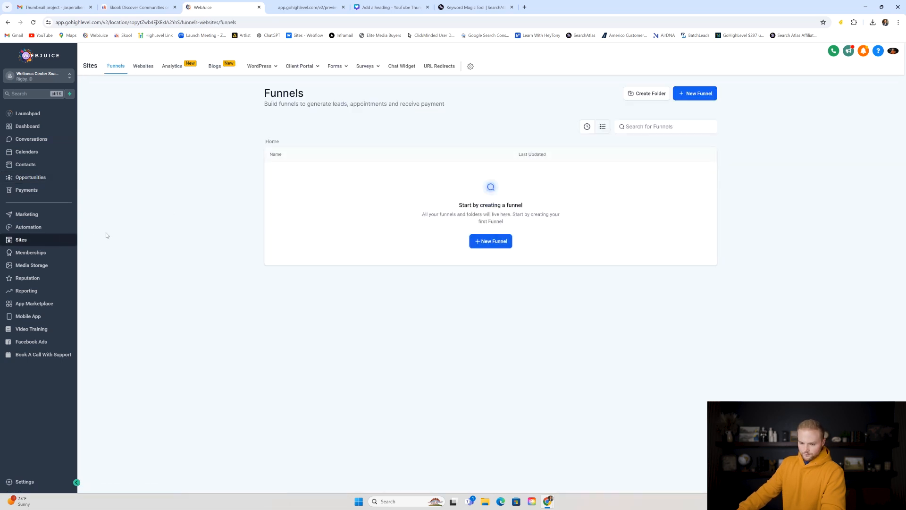
- Open the Appointment Confirmation + Reminder + Review Request recipe workflow and adjust the canvas zoom
click(53, 227)
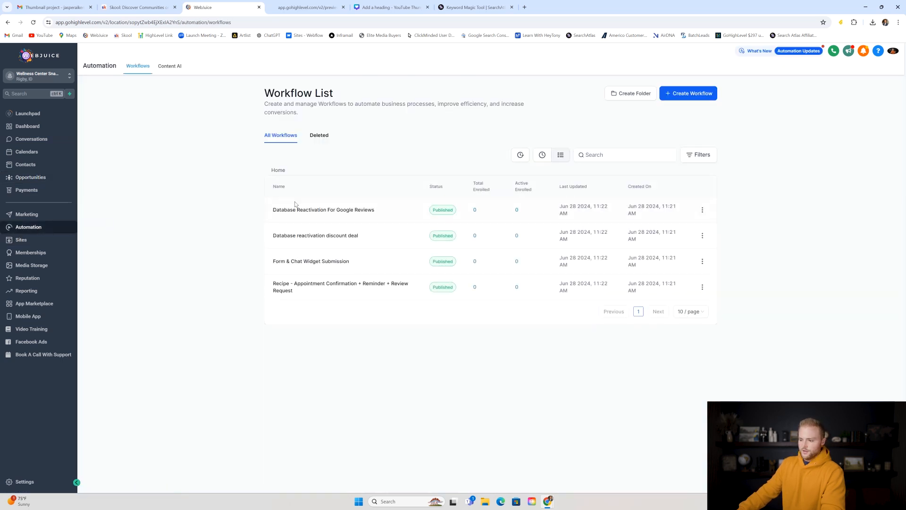
click(302, 287)
click(314, 8)
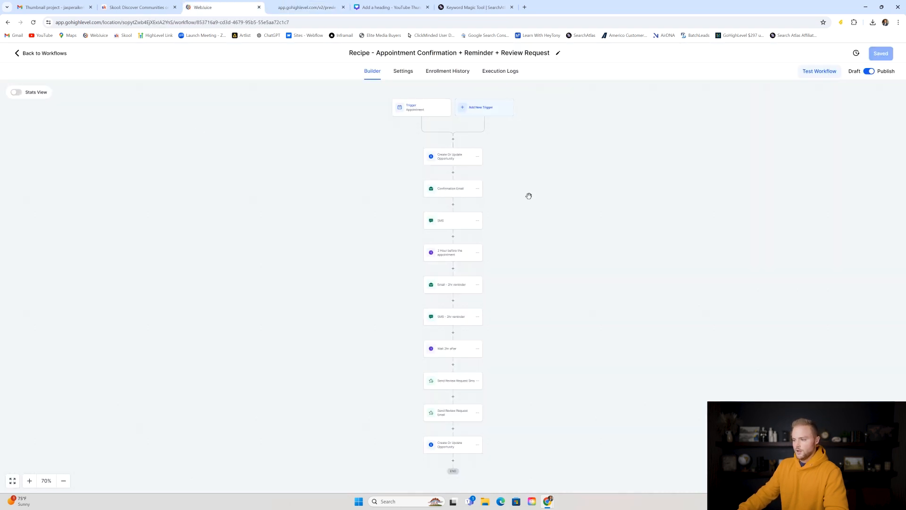
scroll(528, 197, up, 1)
click(64, 483)
click(64, 483)
click(64, 484)
click(31, 482)
click(30, 482)
click(30, 482)
click(30, 482)
click(31, 484)
scroll(487, 311, up, 7)
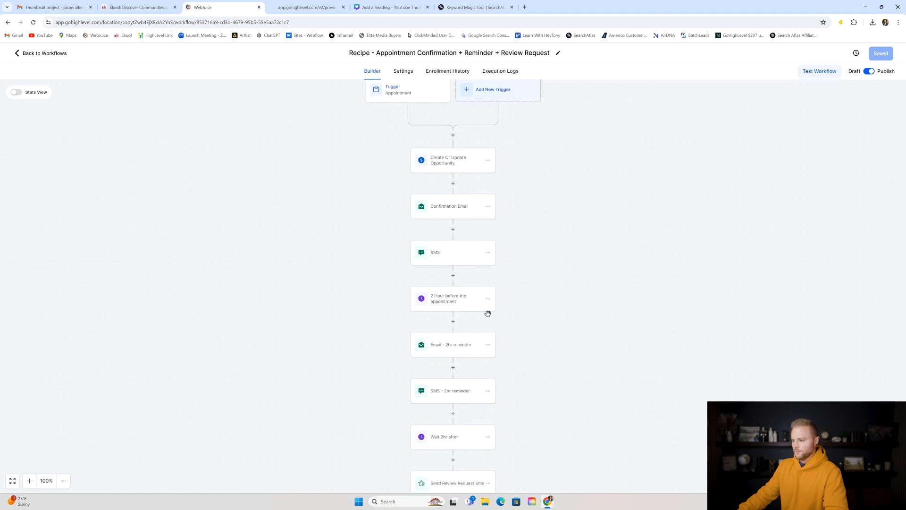
scroll(427, 189, down, 1)
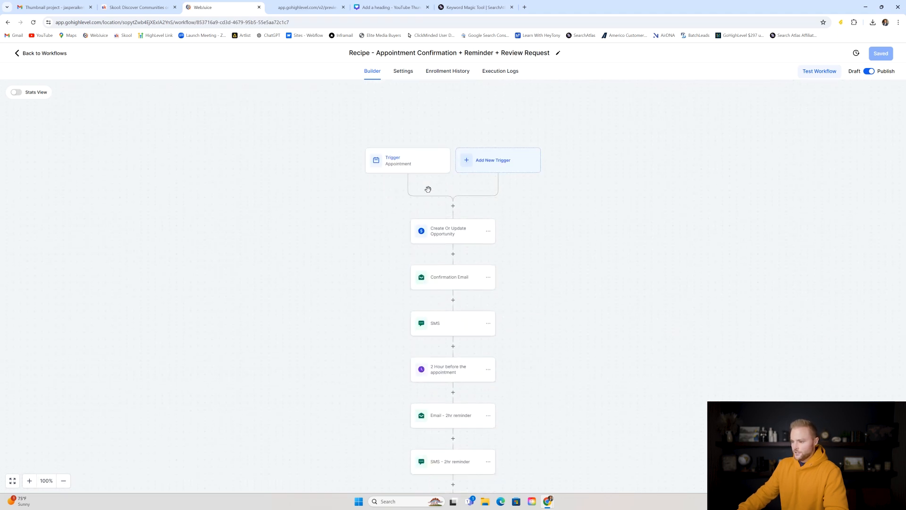
- Inspect the appointment trigger and the Med Spa Pipeline opportunity step, then return to the workflow list
click(398, 165)
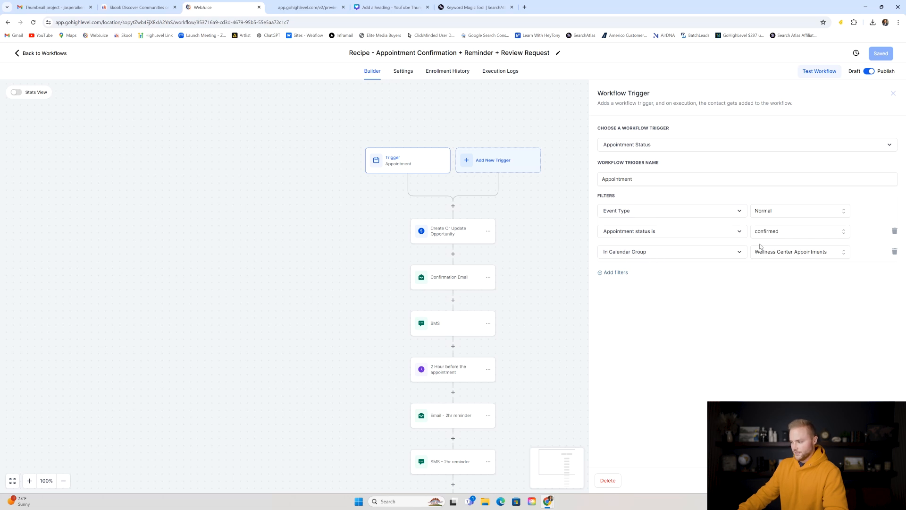
click(561, 259)
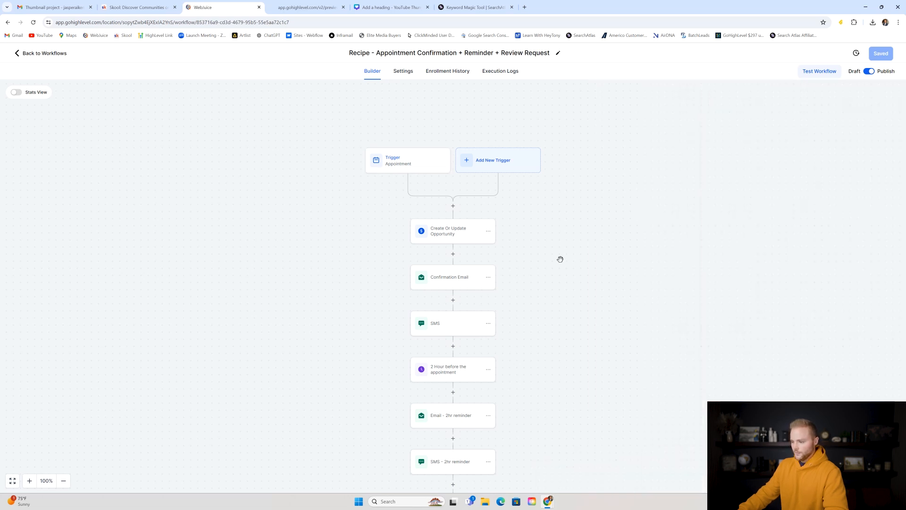
click(436, 227)
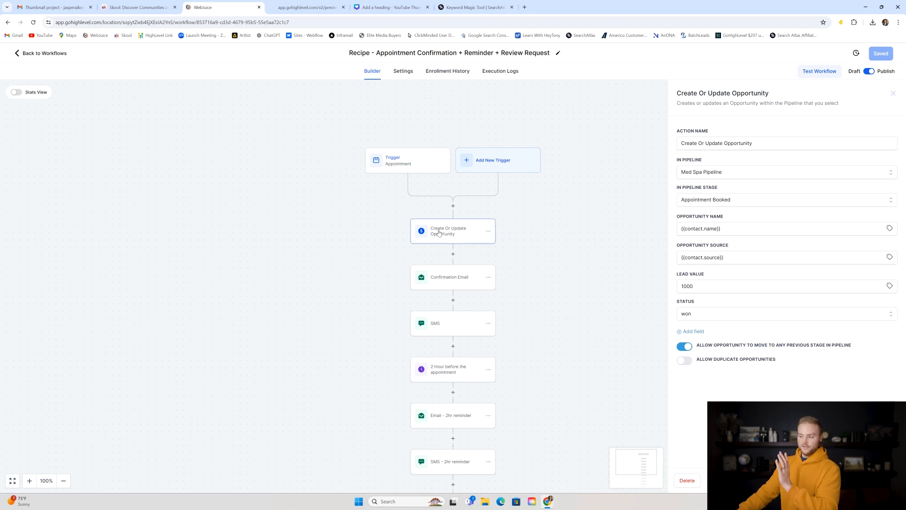
click(308, 7)
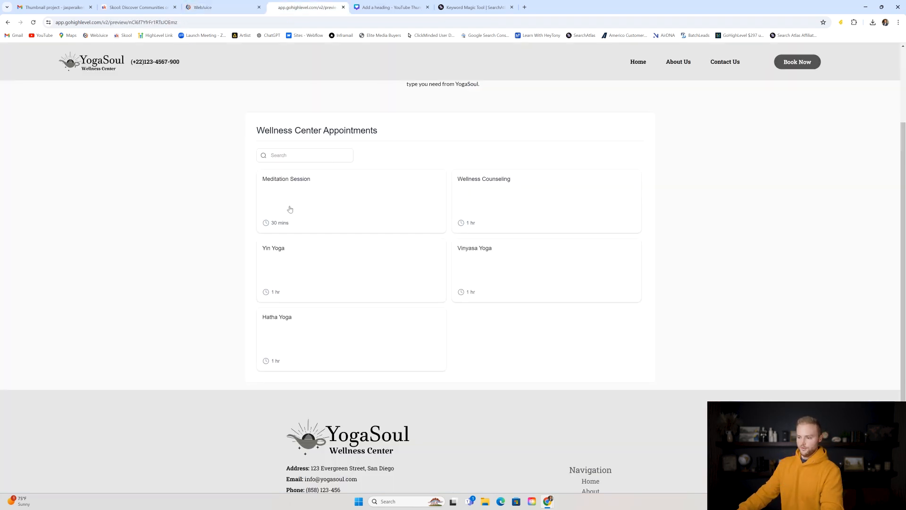
click(204, 5)
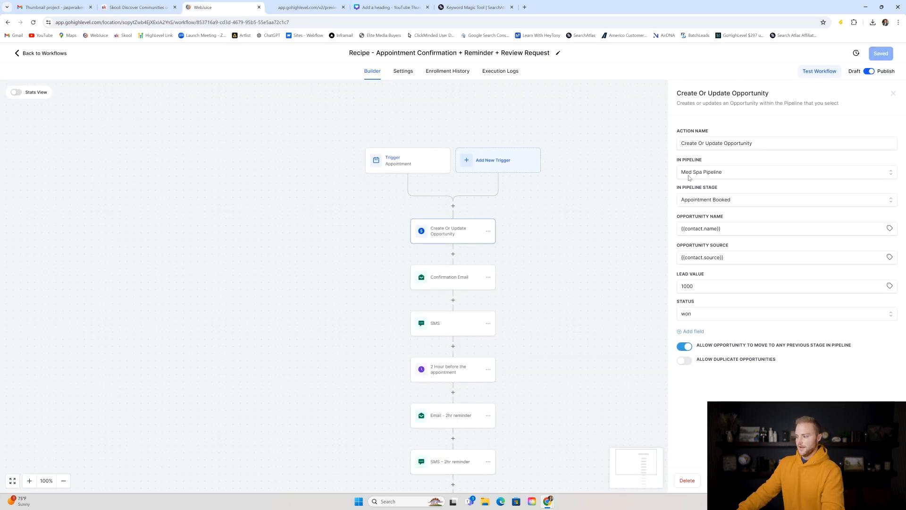
click(722, 173)
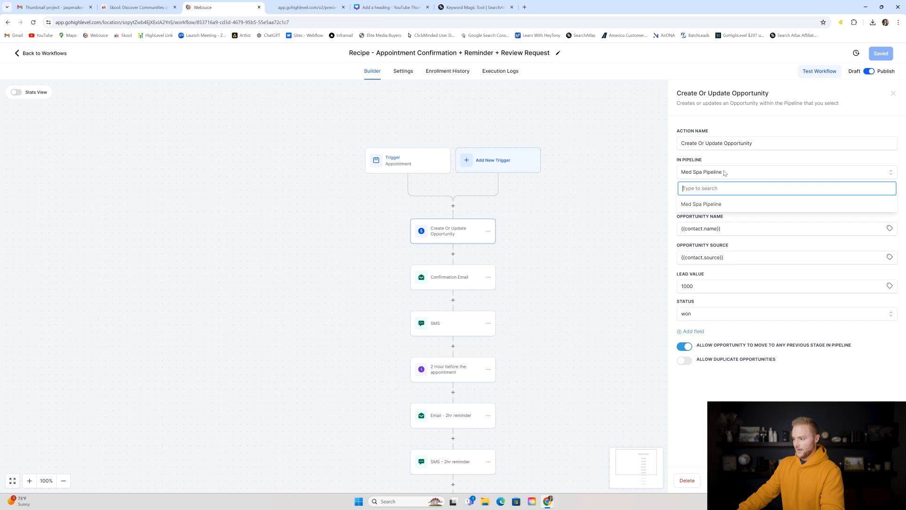
click(690, 176)
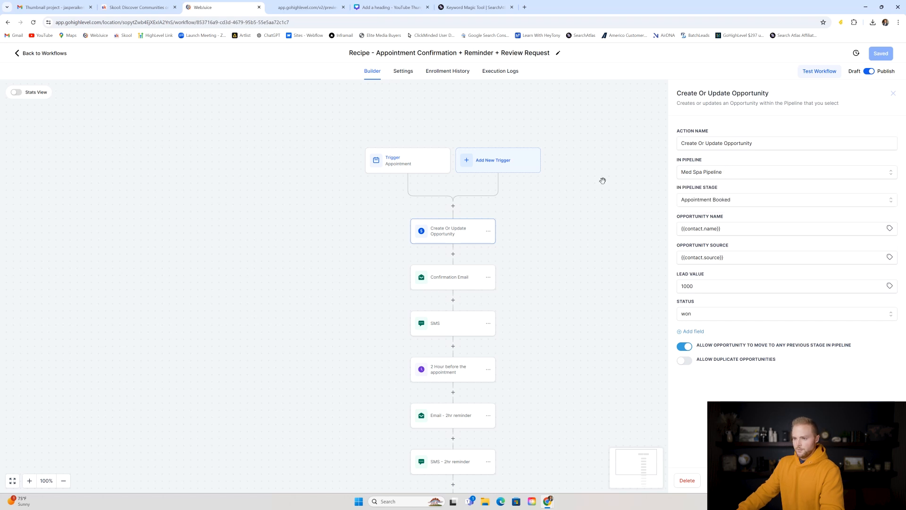
click(893, 94)
click(56, 54)
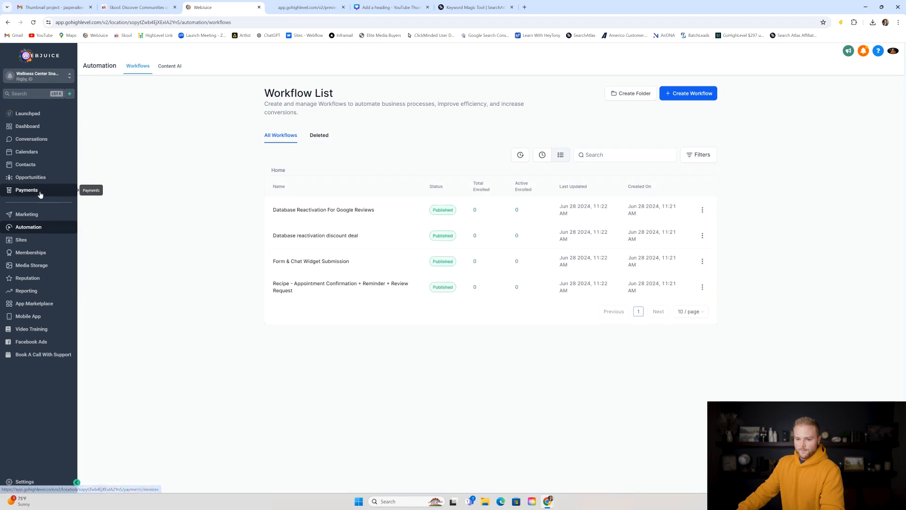
click(30, 177)
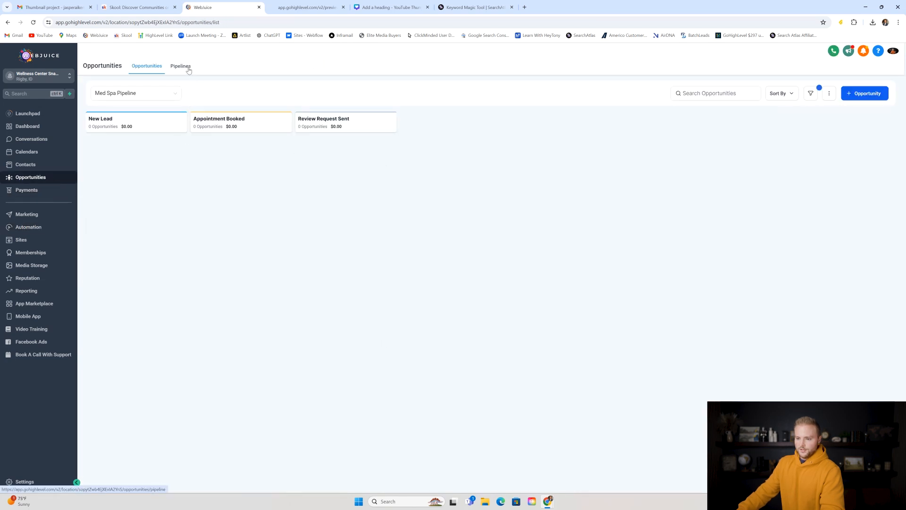
- In Pipelines, rename 'Med Spa Pipeline' to 'Wellness Center Pipeline' and save it
click(180, 66)
click(817, 137)
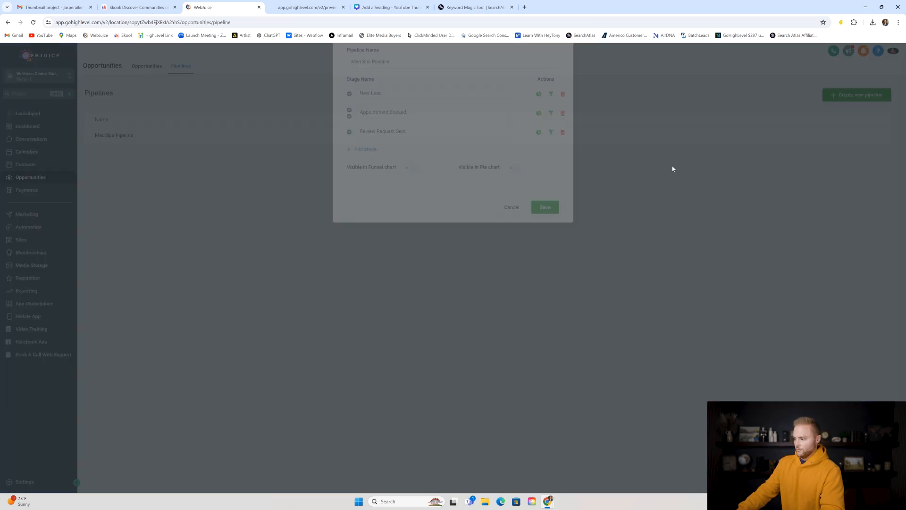
click(370, 106)
mouse_move(351, 108)
mouse_down()
mouse_move(362, 107)
mouse_move(350, 106)
mouse_up()
text(Wellness Center)
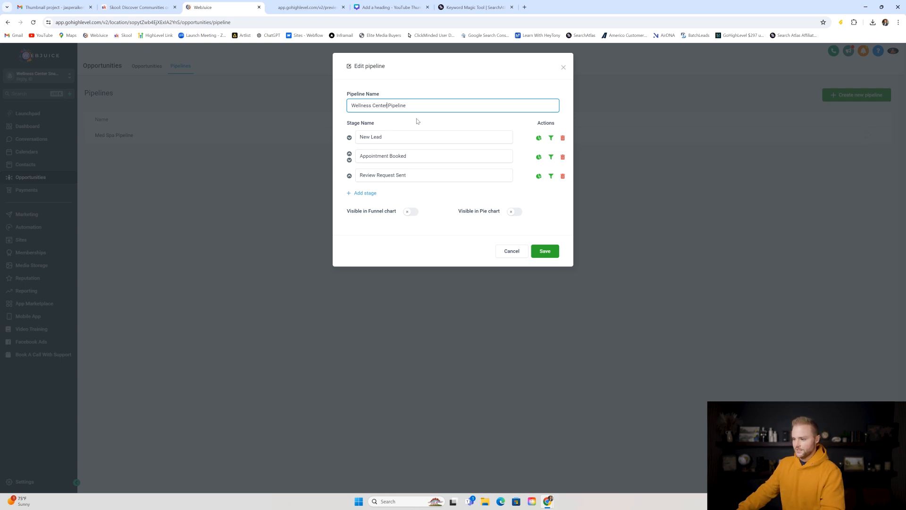
click(540, 252)
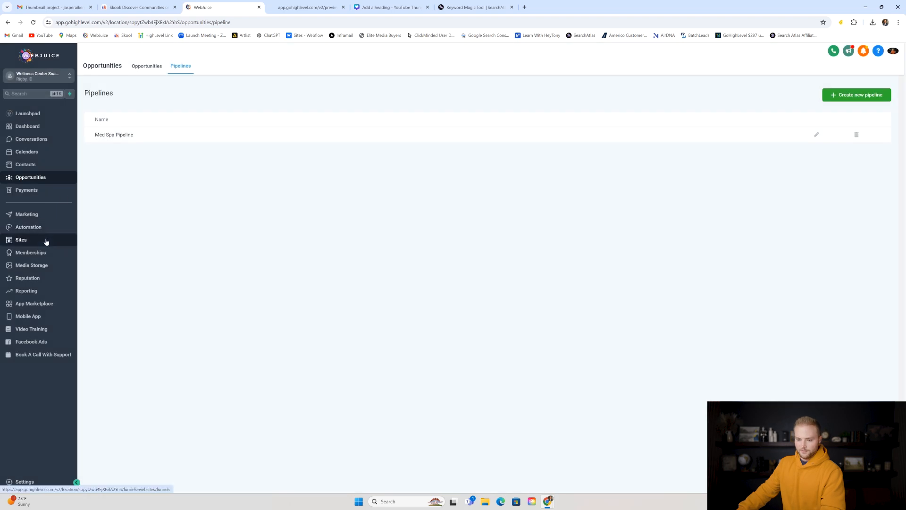
click(48, 228)
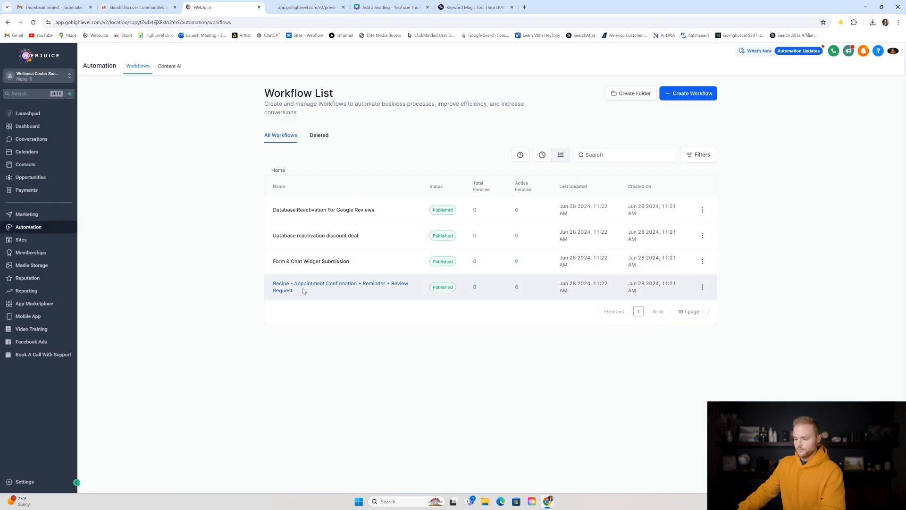
- Set the recipe's Create Or Update Opportunity step to stage Appointment Booked, keeping status won
click(344, 289)
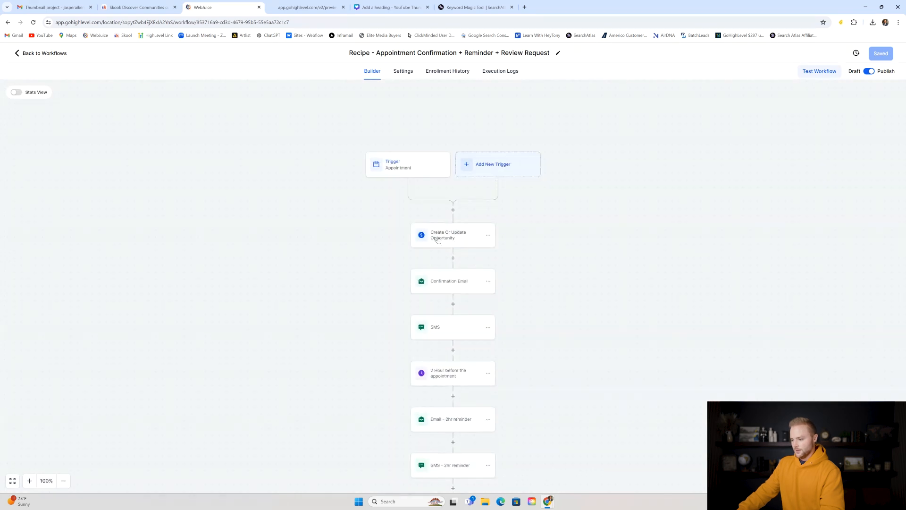
click(438, 240)
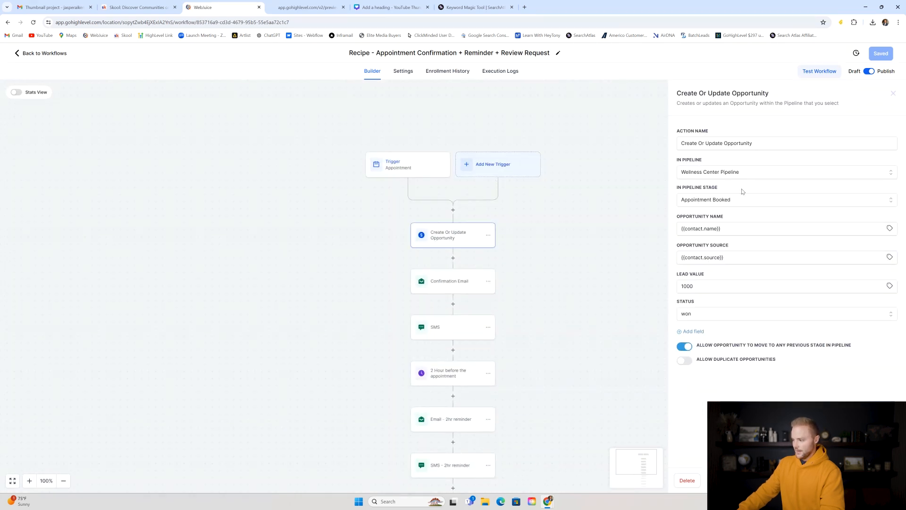
click(756, 204)
click(715, 244)
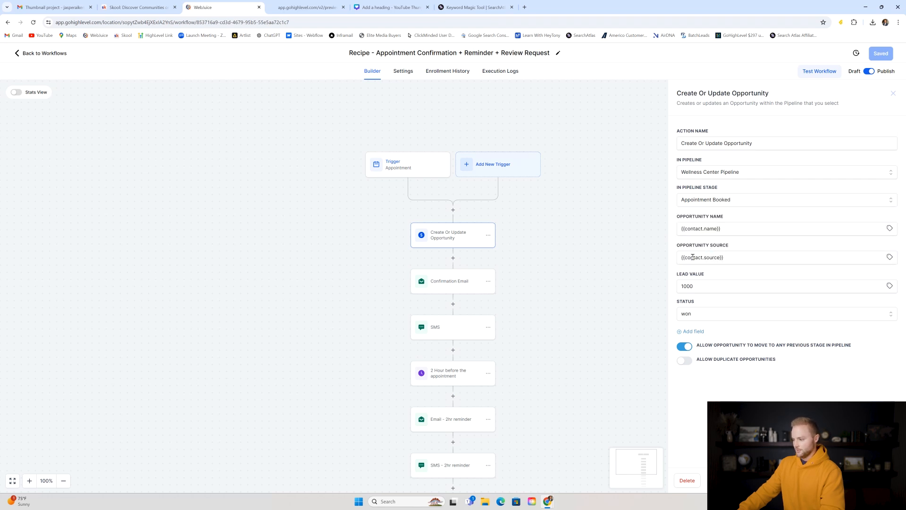
click(697, 315)
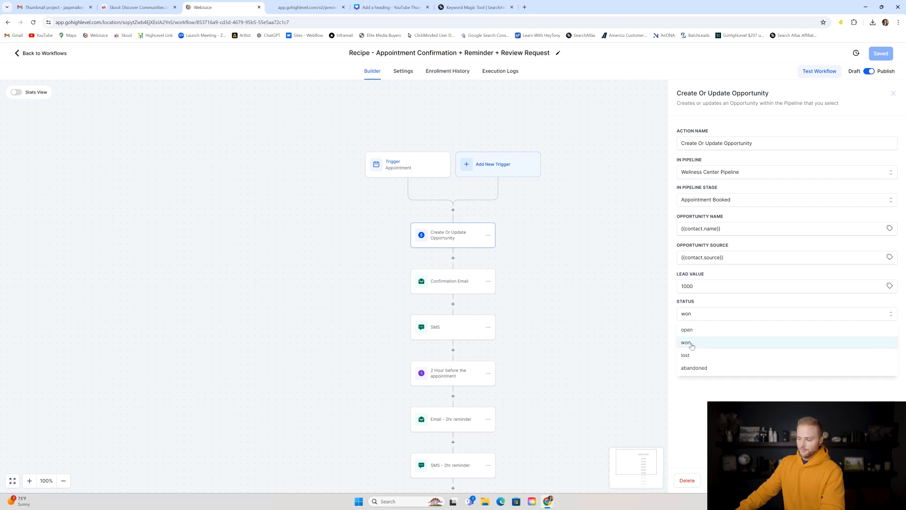
click(704, 296)
click(693, 317)
click(705, 300)
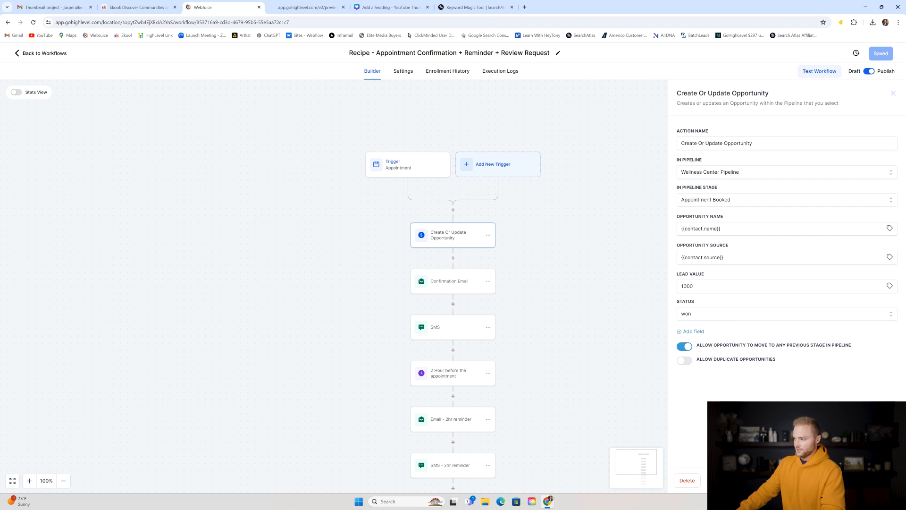
click(623, 364)
scroll(464, 216, down, 1)
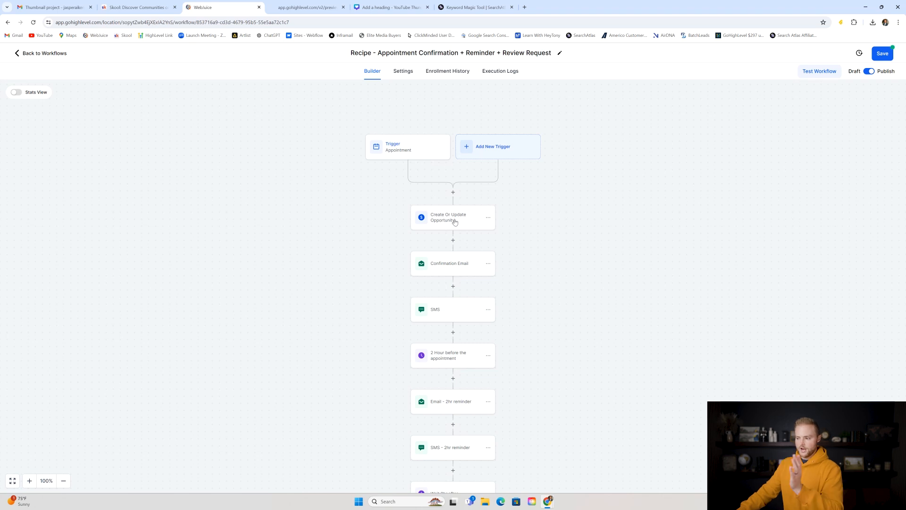
scroll(505, 194, down, 2)
scroll(515, 185, down, 1)
click(448, 216)
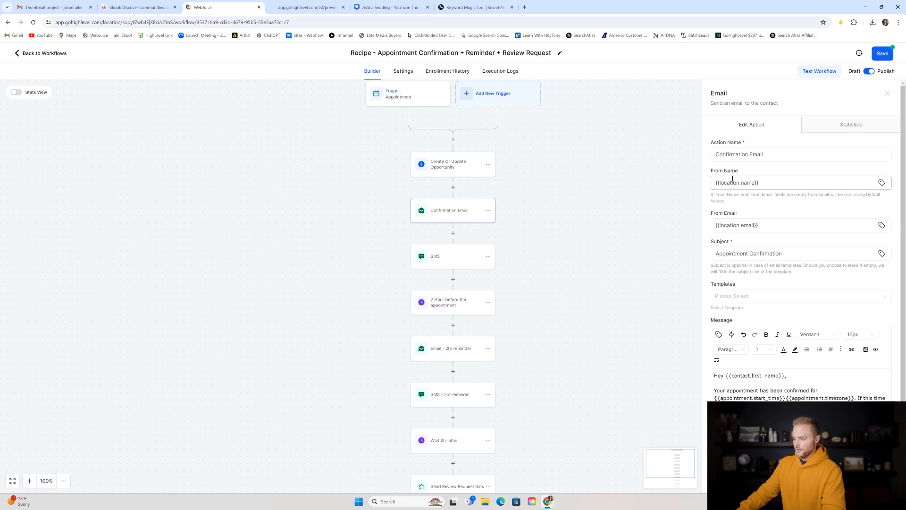
scroll(783, 188, down, 1)
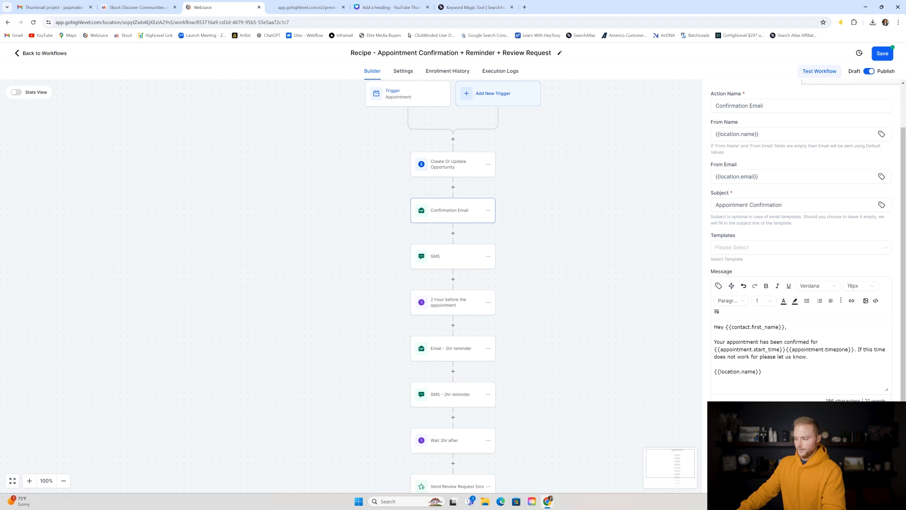
click(520, 271)
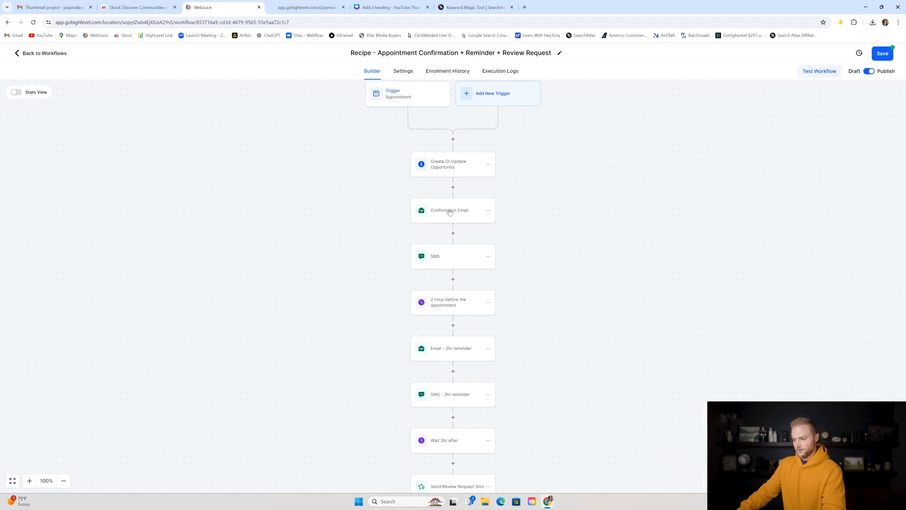
click(456, 263)
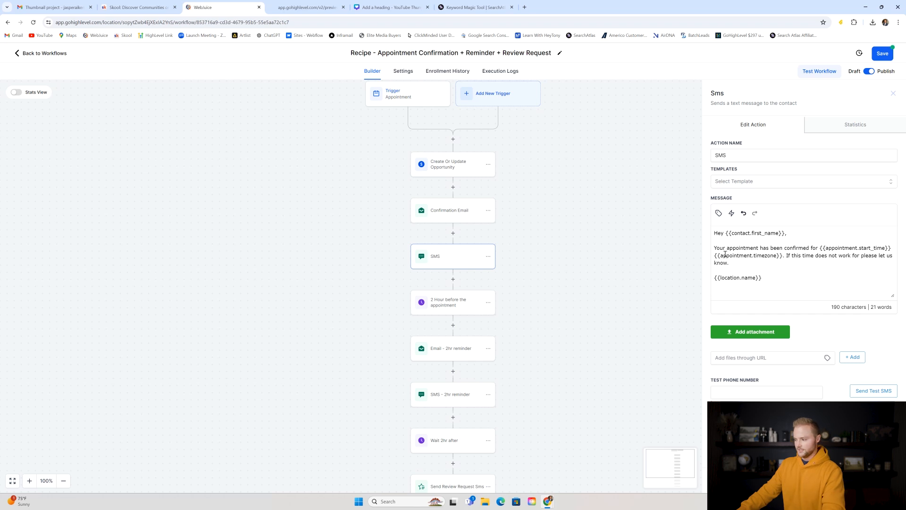
click(439, 217)
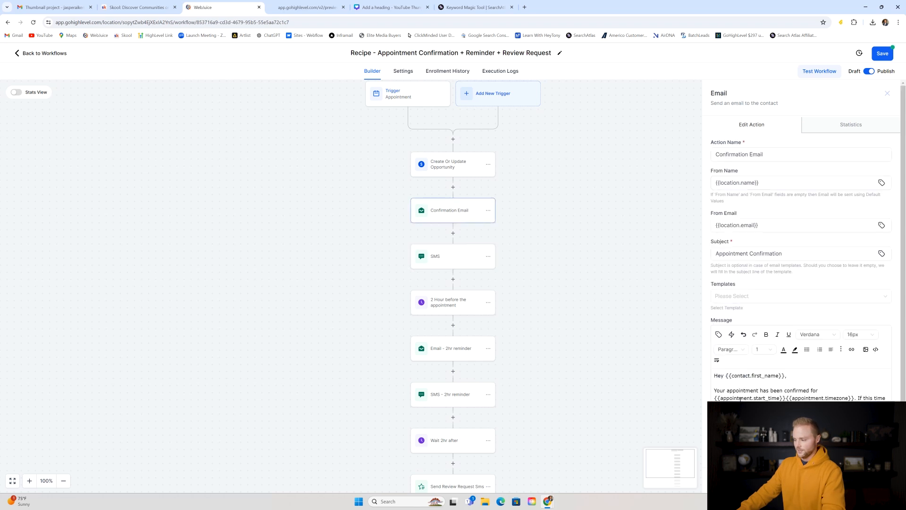
click(454, 268)
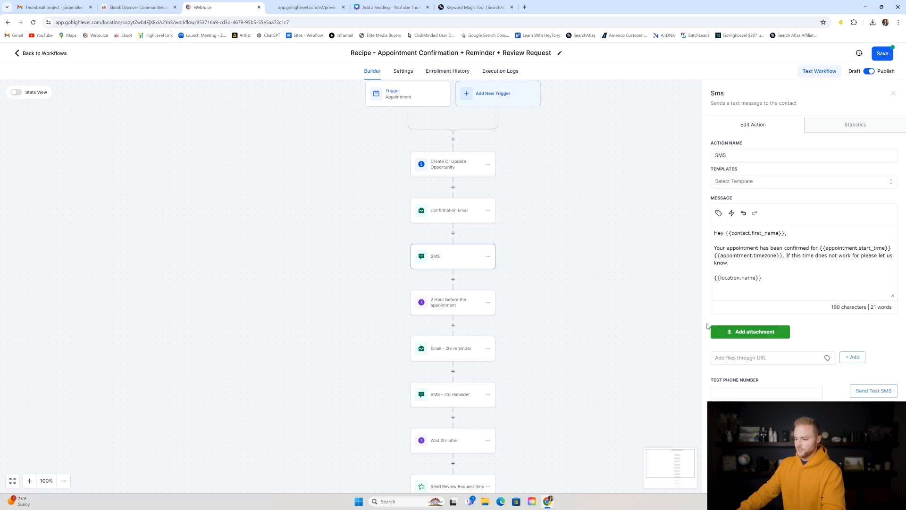
click(578, 338)
scroll(578, 338, down, 3)
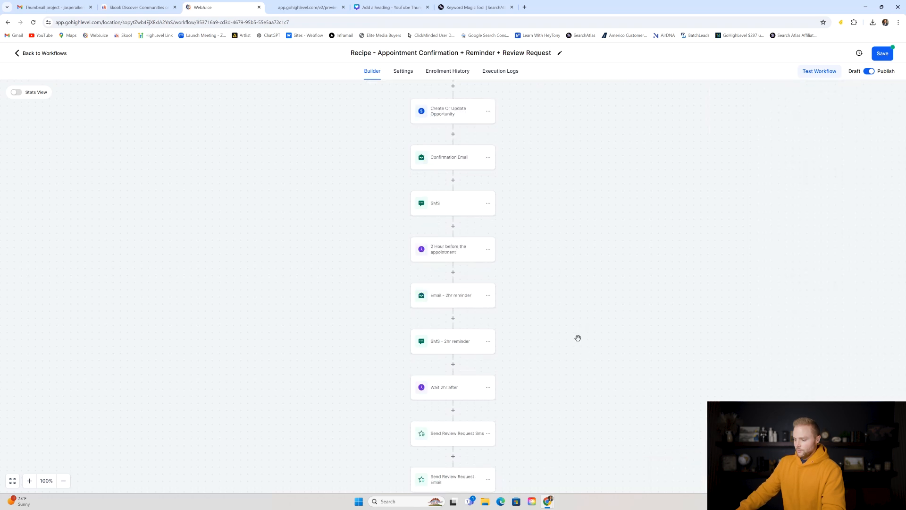
click(450, 250)
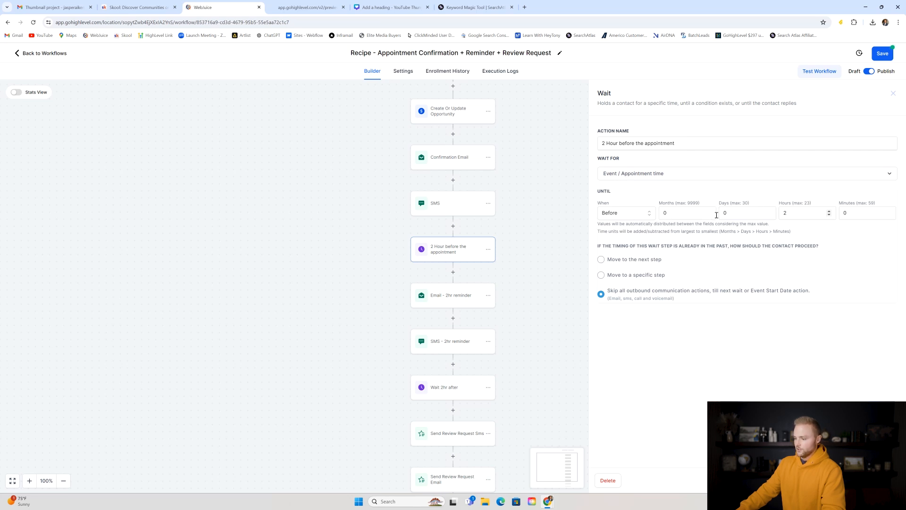
click(547, 283)
scroll(546, 283, down, 1)
click(454, 241)
scroll(828, 369, down, 1)
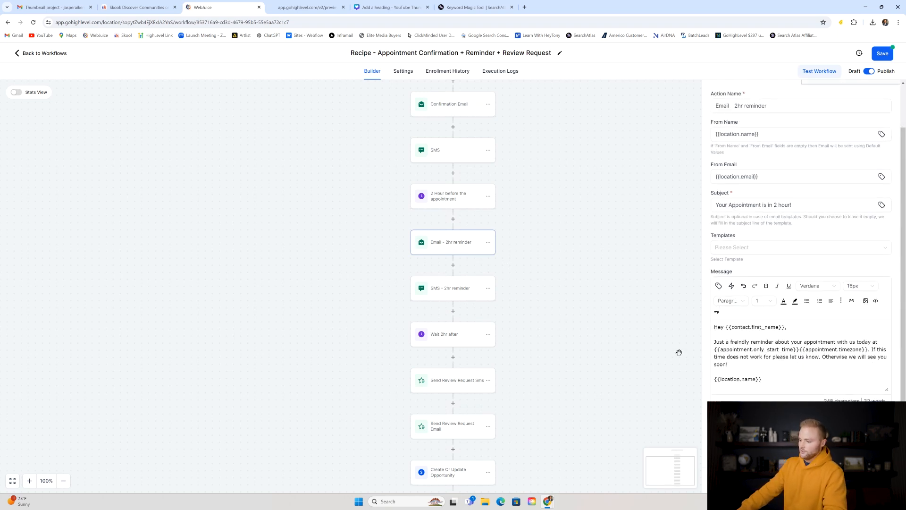
click(448, 296)
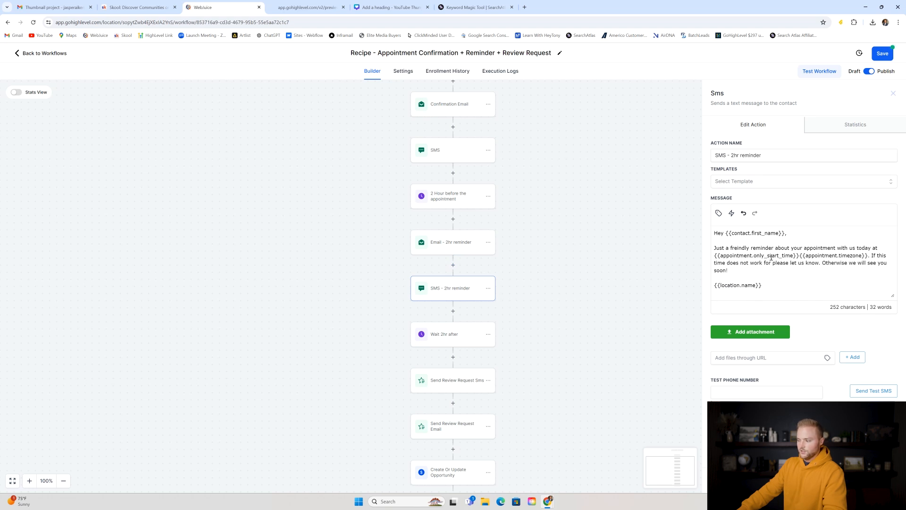
click(654, 259)
scroll(567, 202, down, 3)
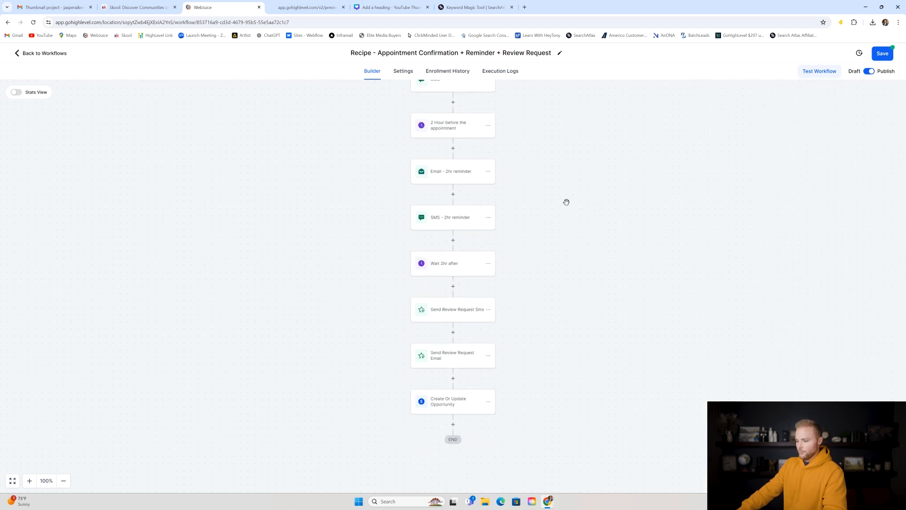
- Review the Wait 2hr after and review request SMS and email steps, keeping E-mail as review type
click(444, 270)
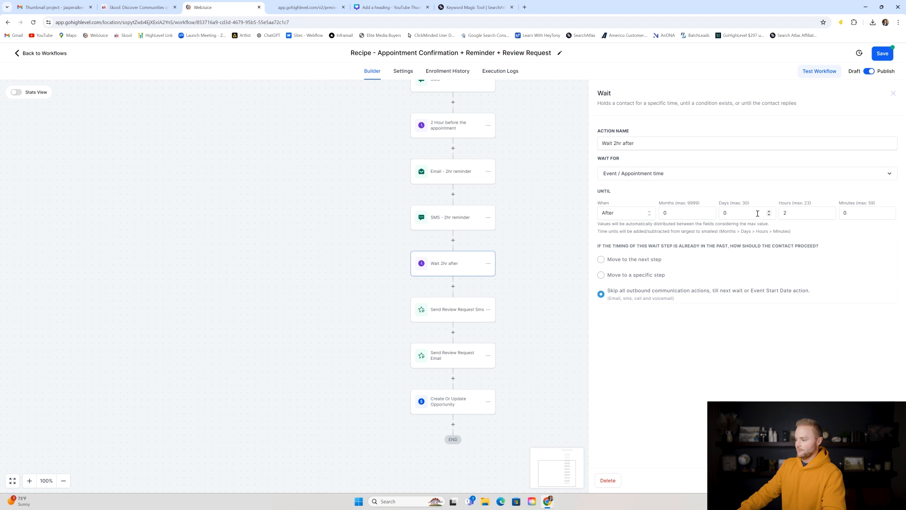
click(442, 317)
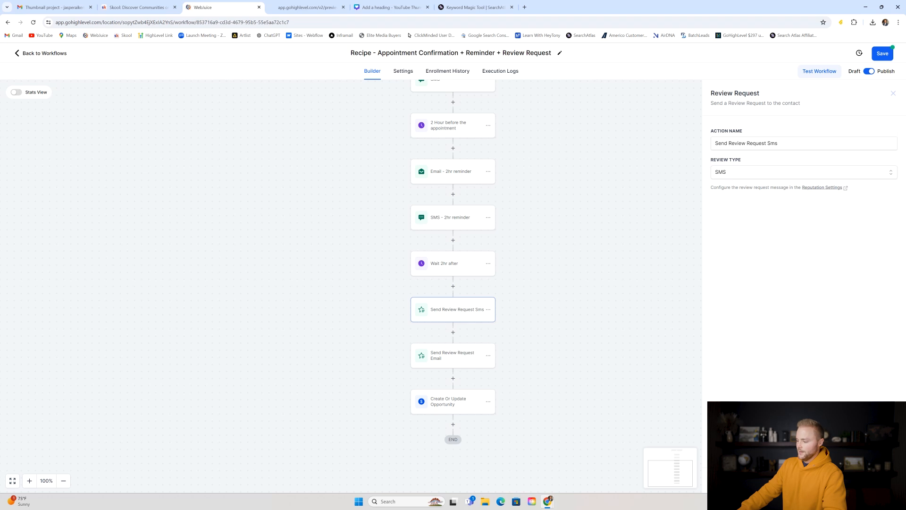
click(496, 357)
click(452, 362)
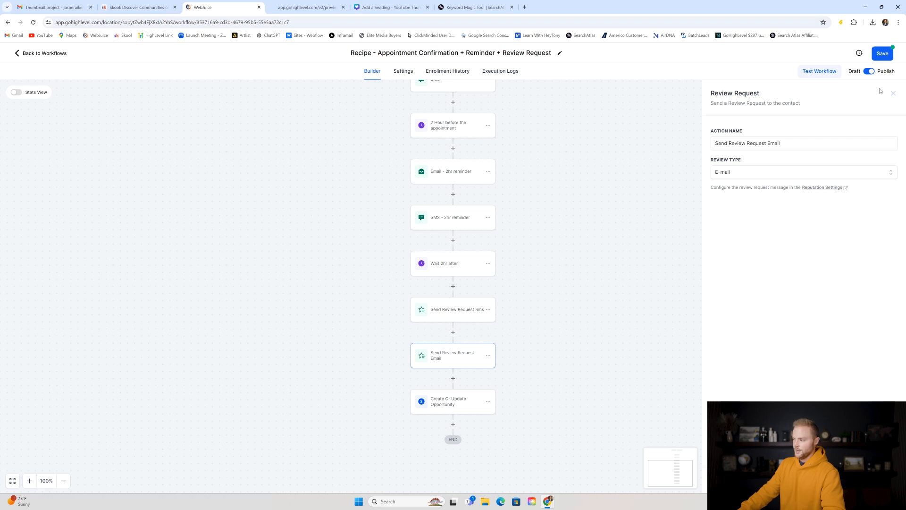
click(893, 95)
click(449, 357)
click(732, 173)
click(730, 190)
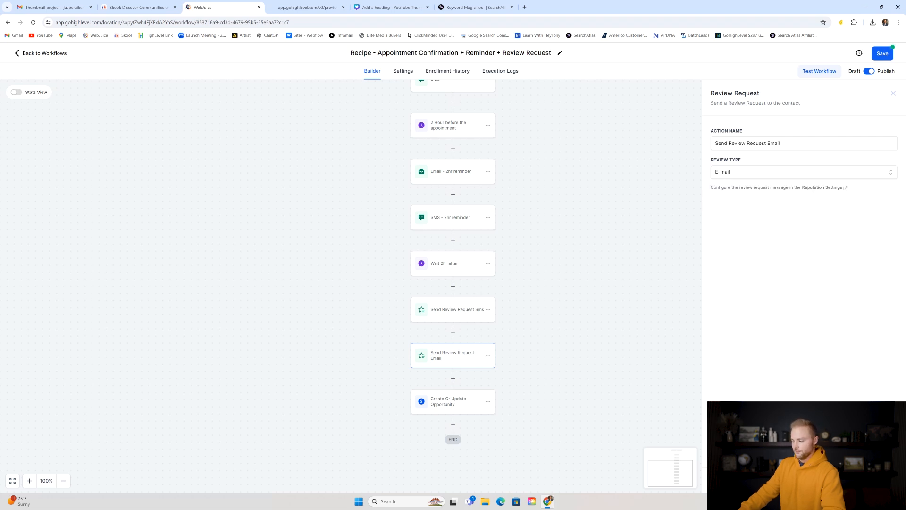
click(629, 290)
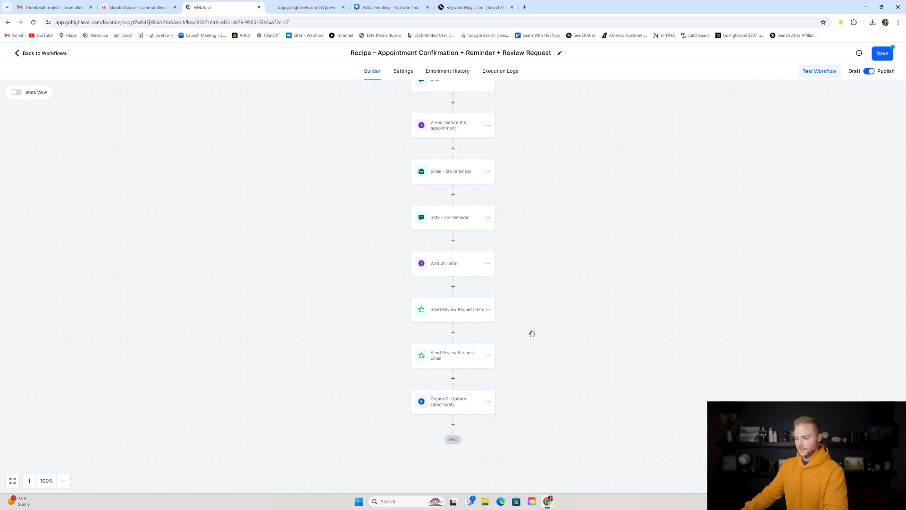
- Confirm the final opportunity step uses Review Request Sent with status won, then save the workflow
scroll(532, 332, down, 2)
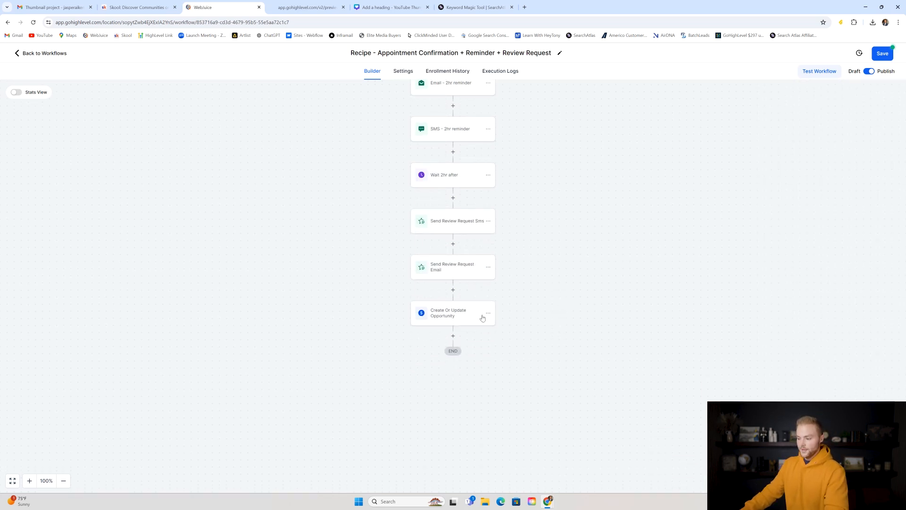
click(446, 320)
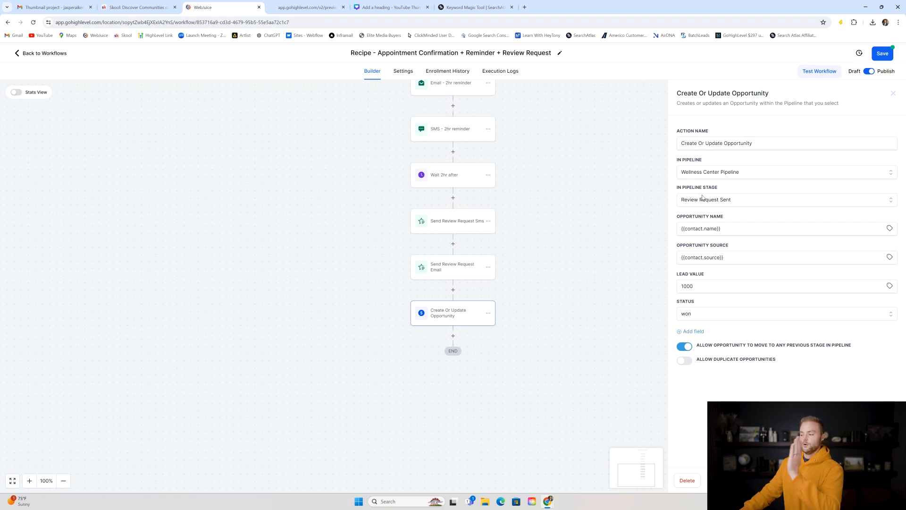
click(734, 201)
click(707, 258)
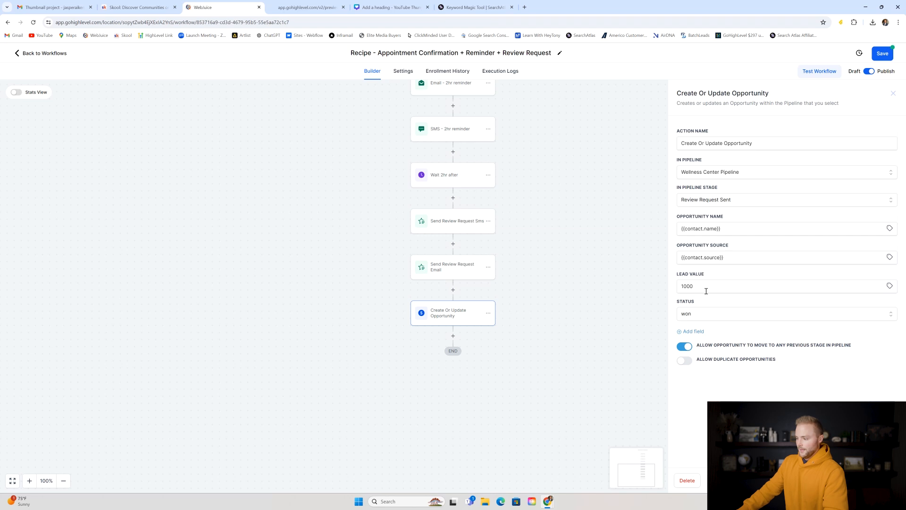
click(701, 319)
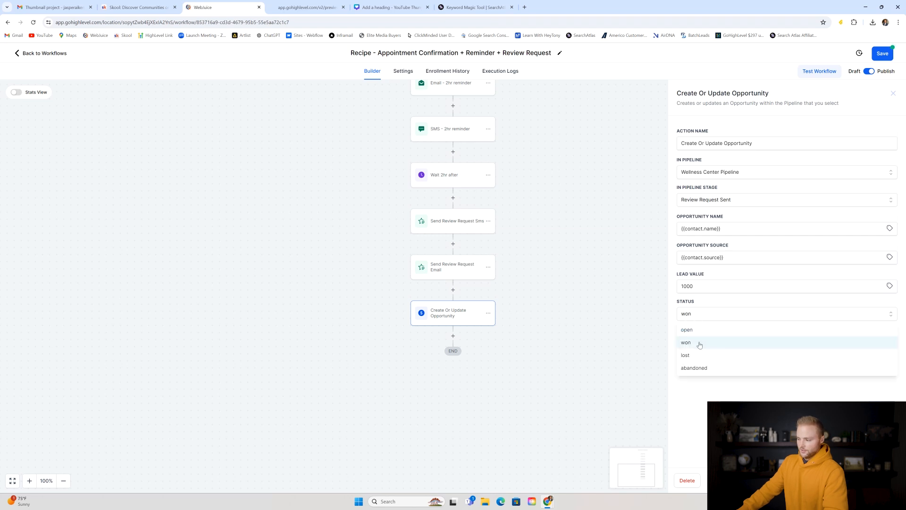
click(743, 211)
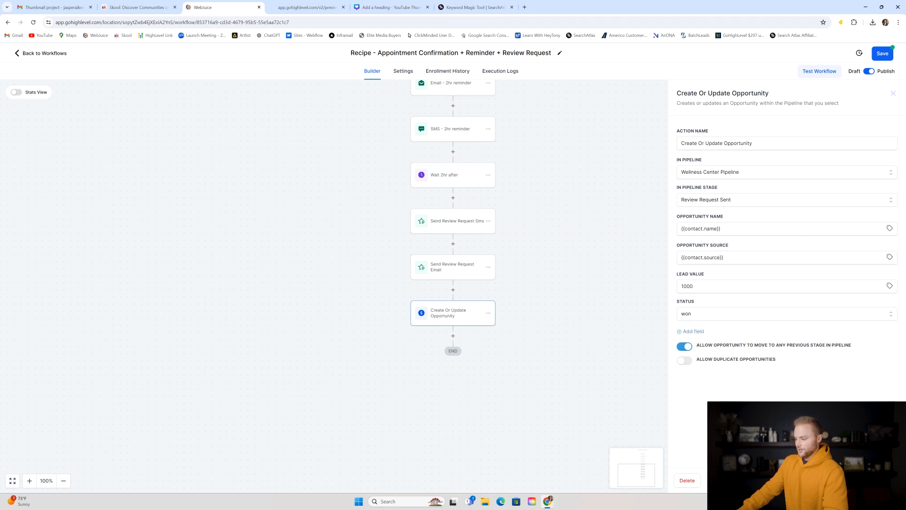
click(877, 480)
click(883, 53)
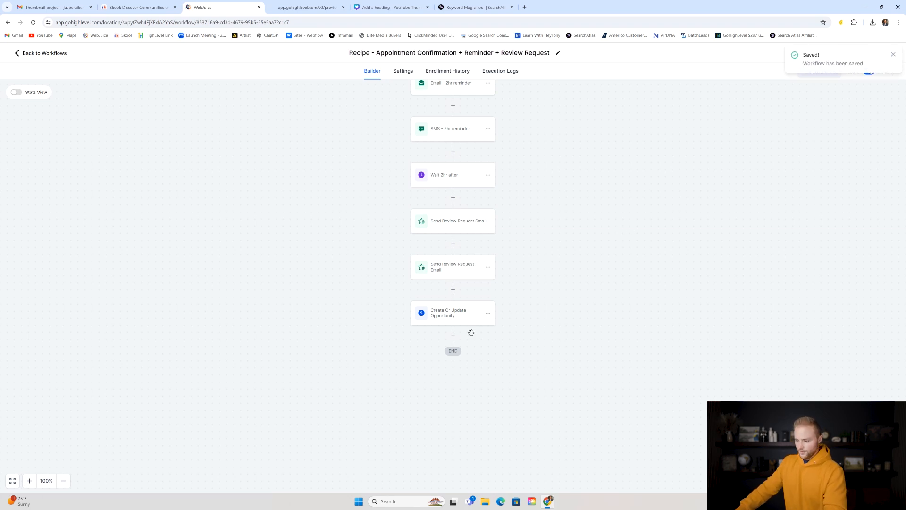
click(894, 55)
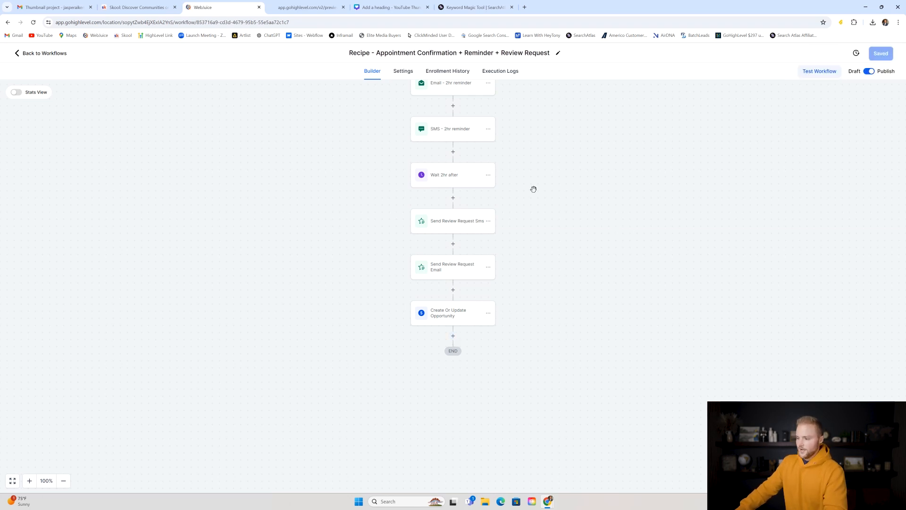
- Copy the Wait 2hr after step and paste it just before END
click(487, 176)
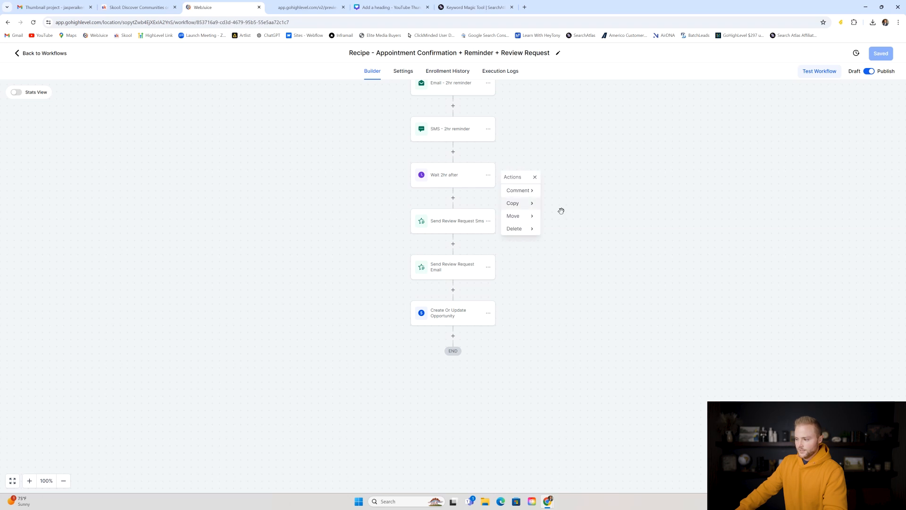
click(525, 204)
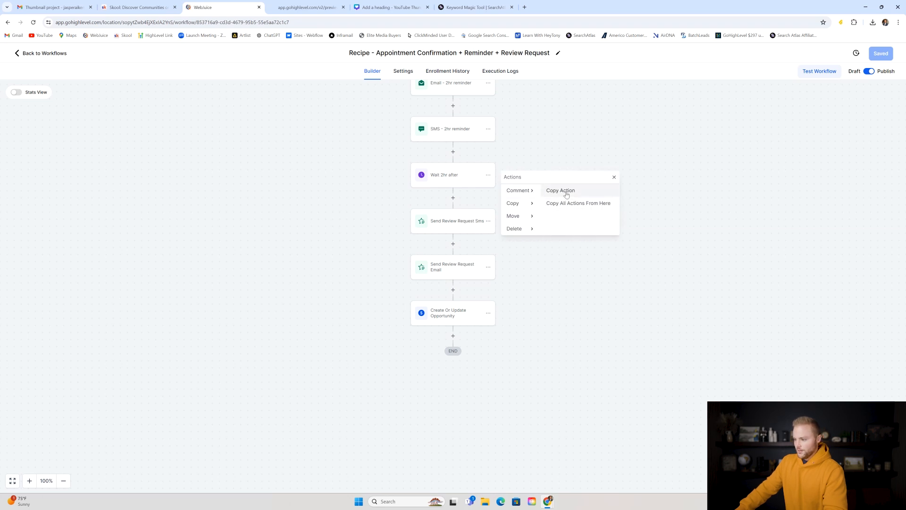
click(565, 192)
click(456, 337)
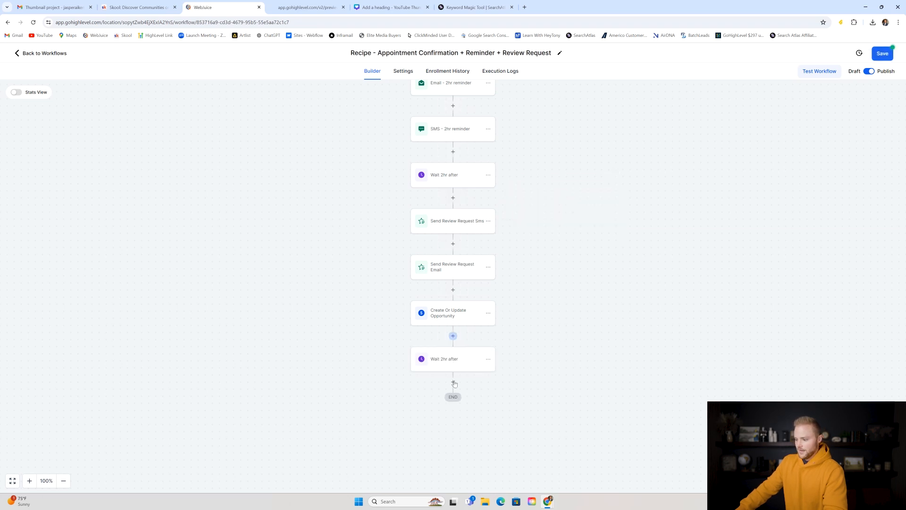
- Rename the pasted step 'Wait 3 weeks' and set it to 21 days, 0 hours
click(464, 359)
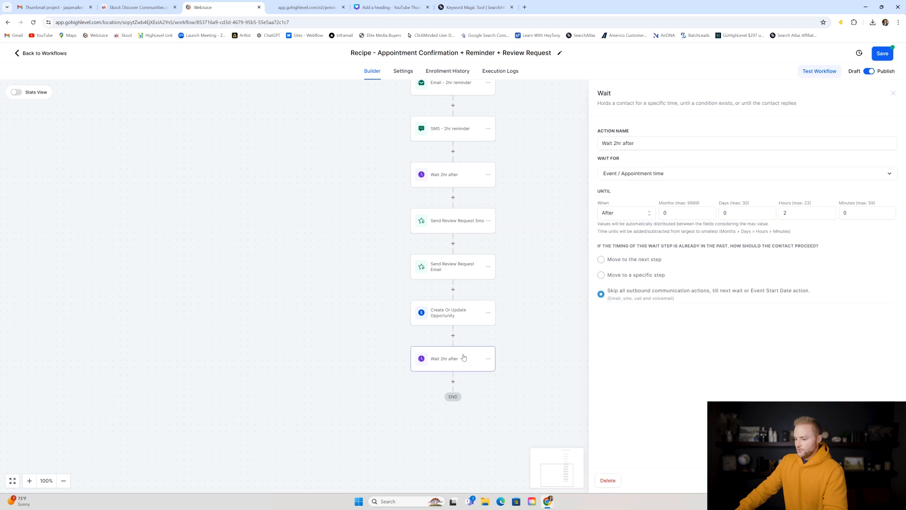
click(616, 143)
key(BackSpace)
text(3)
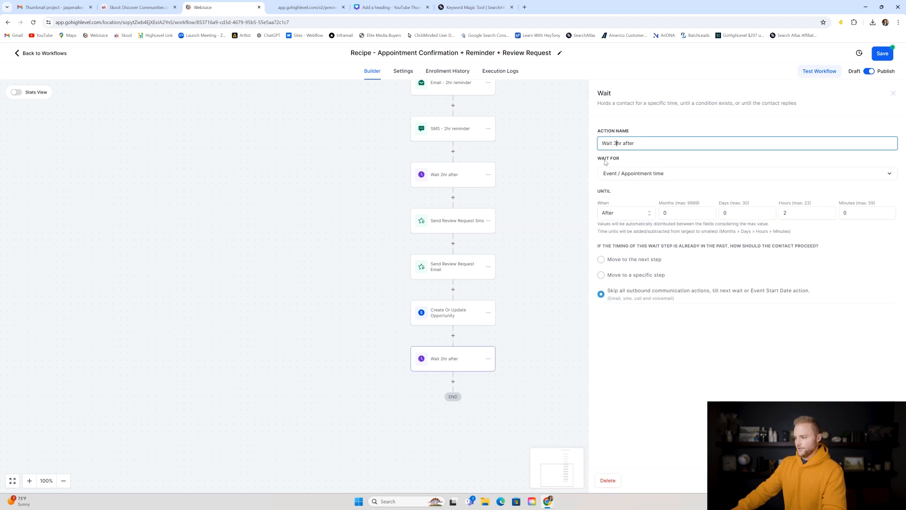
drag(635, 138, 620, 144)
key(BackSpace)
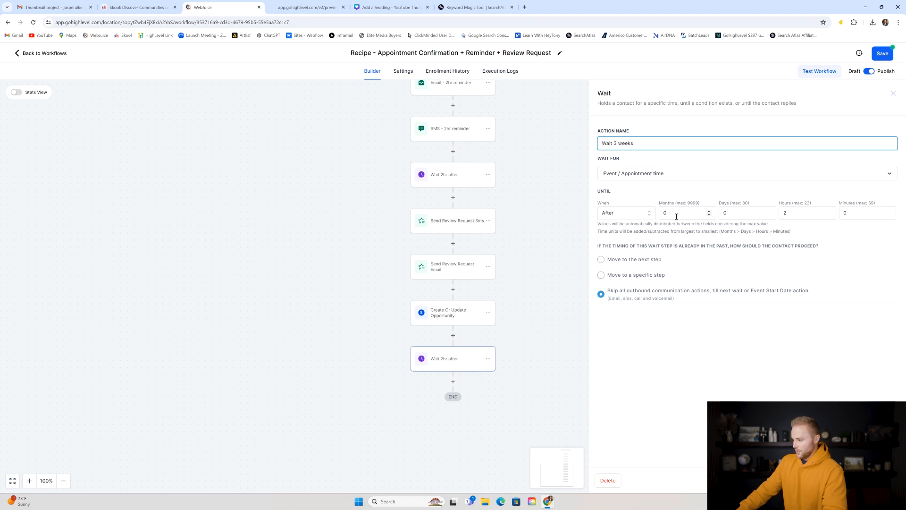
double_click(752, 212)
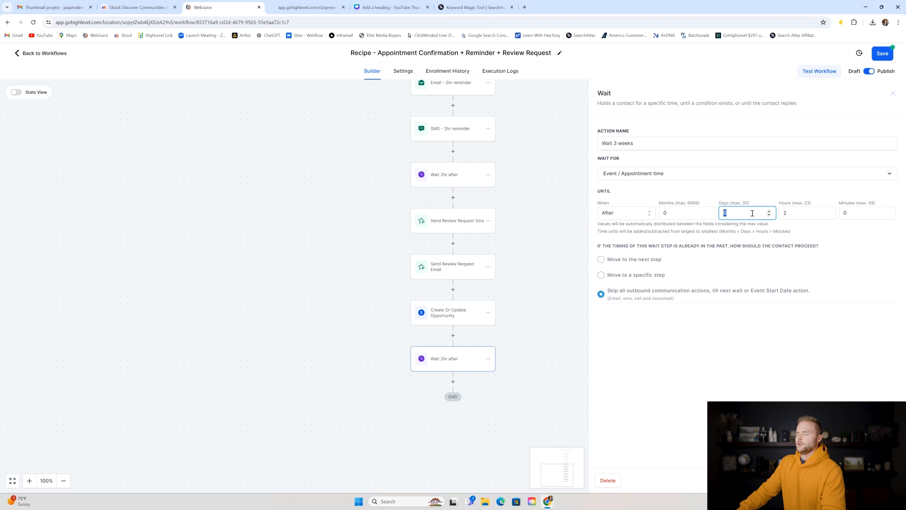
text(21)
double_click(791, 213)
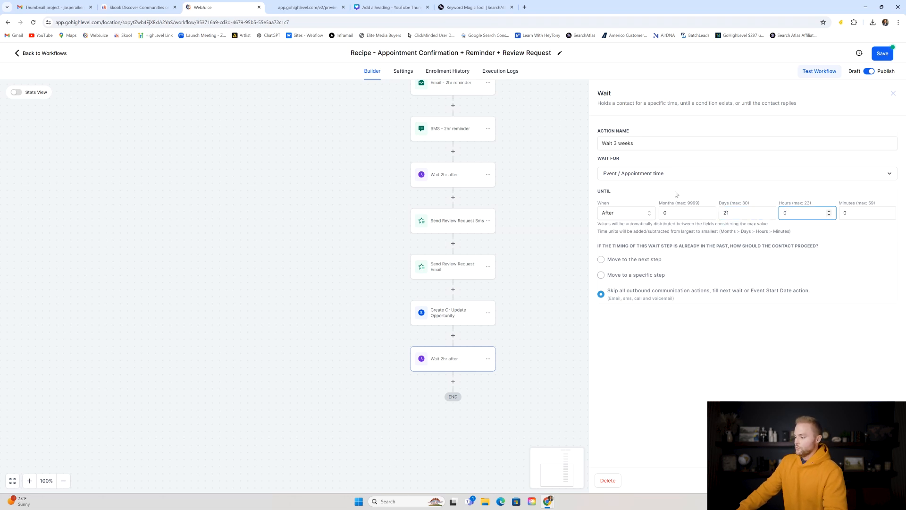
click(874, 480)
- Add a Send SMS step after the 3-week wait and begin typing its message
scroll(595, 242, down, 3)
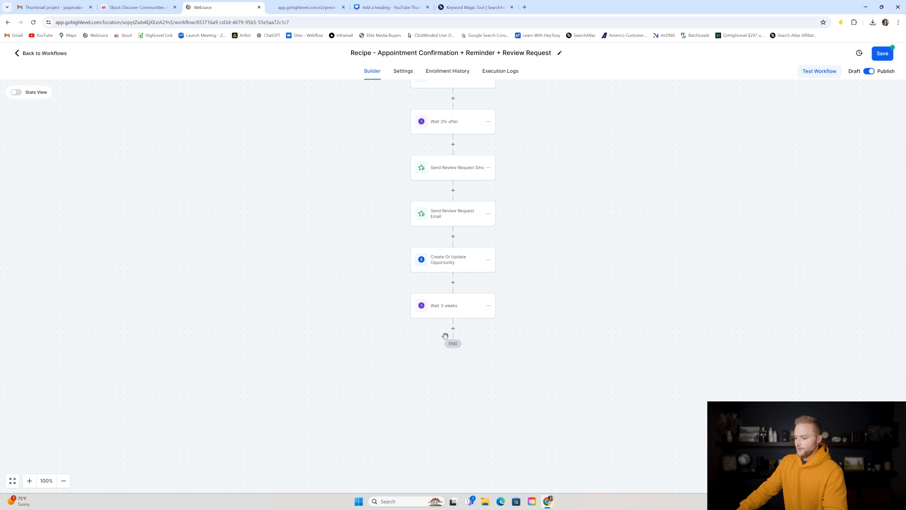
click(453, 329)
text(sms)
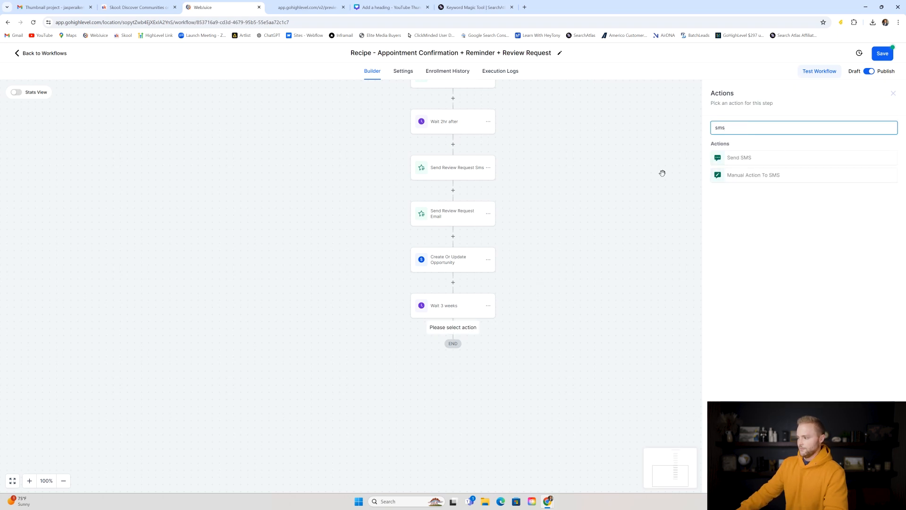
click(756, 159)
text(Hey)
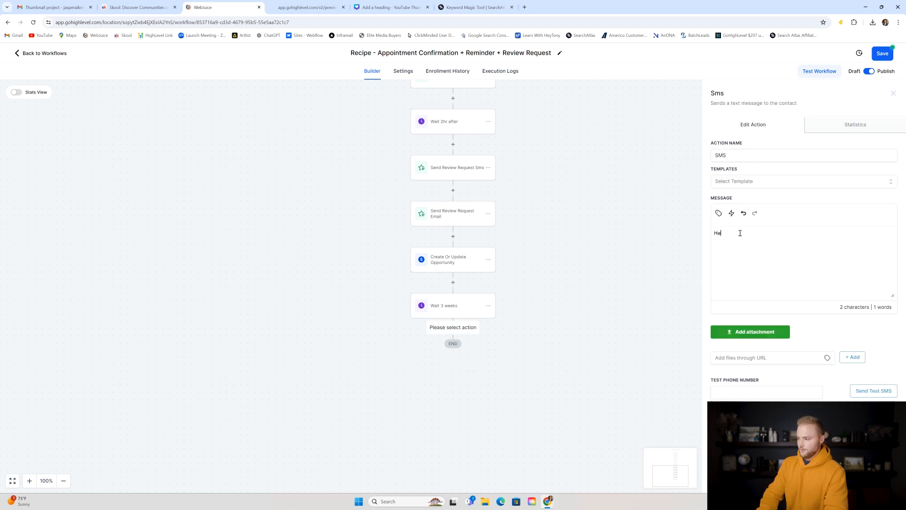
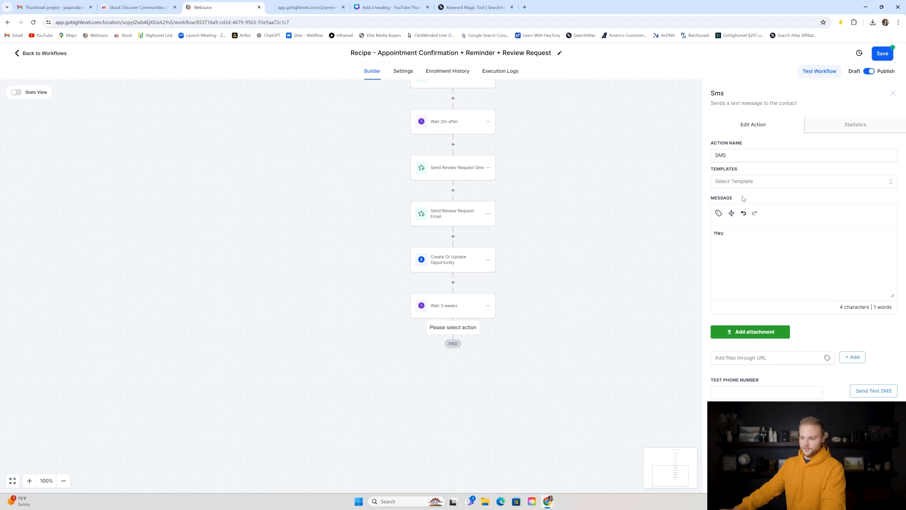
- Delete the trailing 'Wait 3 weeks' step after closing the unfinished SMS step's settings
click(581, 368)
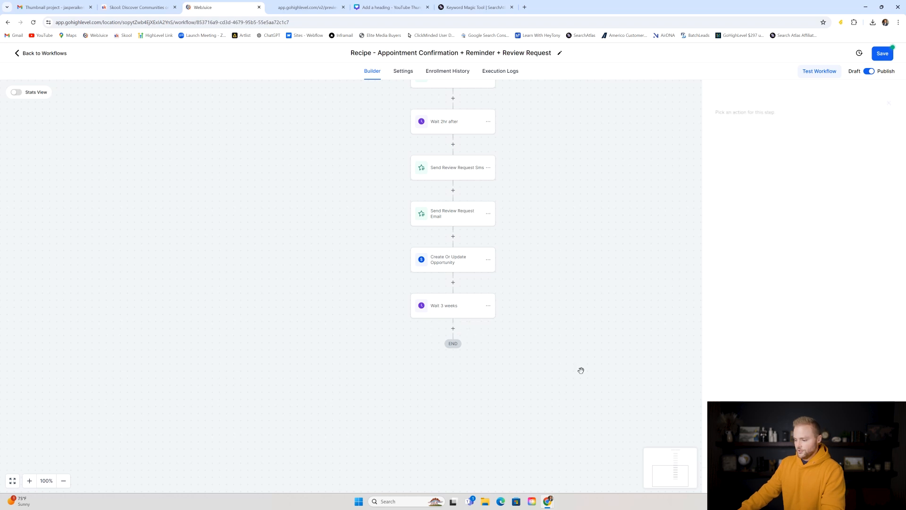
click(489, 308)
mouse_move(513, 360)
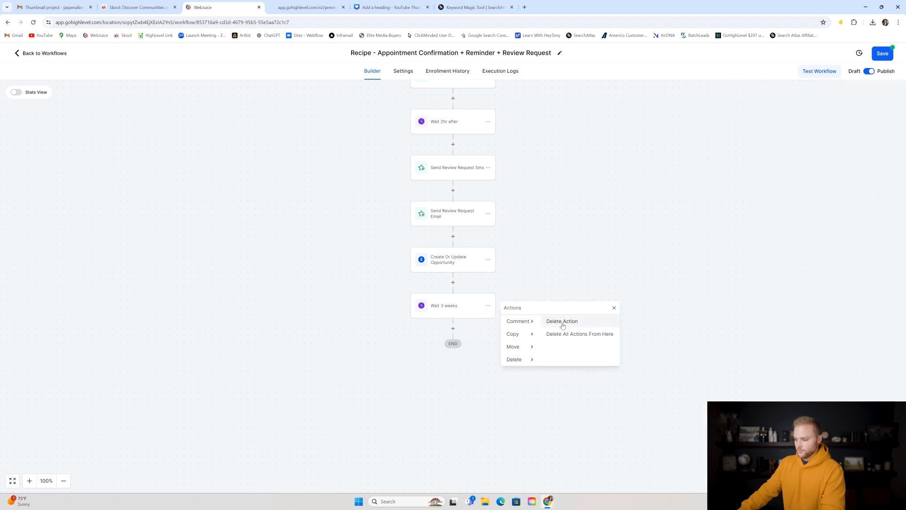
click(562, 324)
click(527, 289)
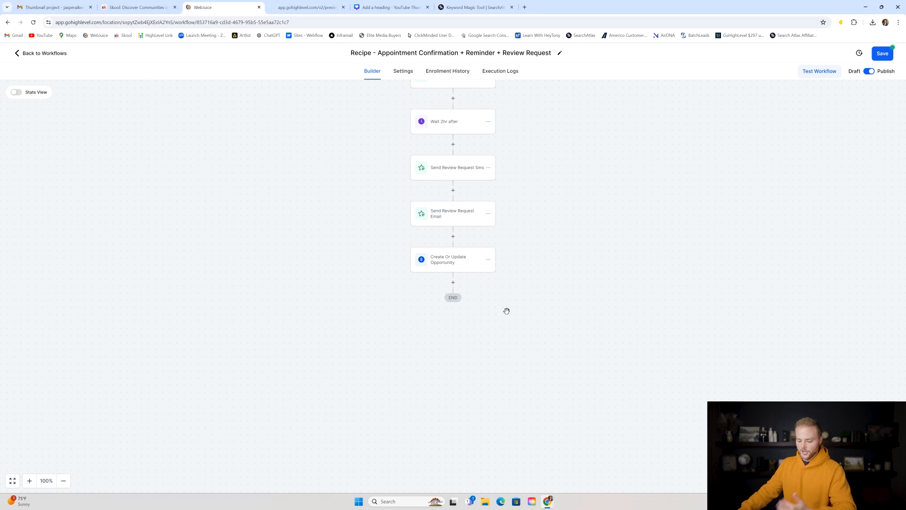
- Save the appointment workflow and go back to the workflow list
click(884, 53)
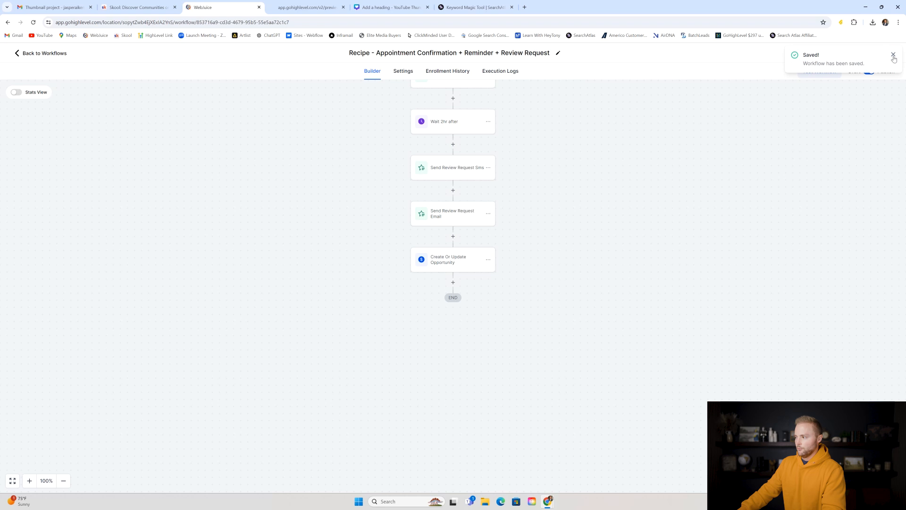
click(894, 56)
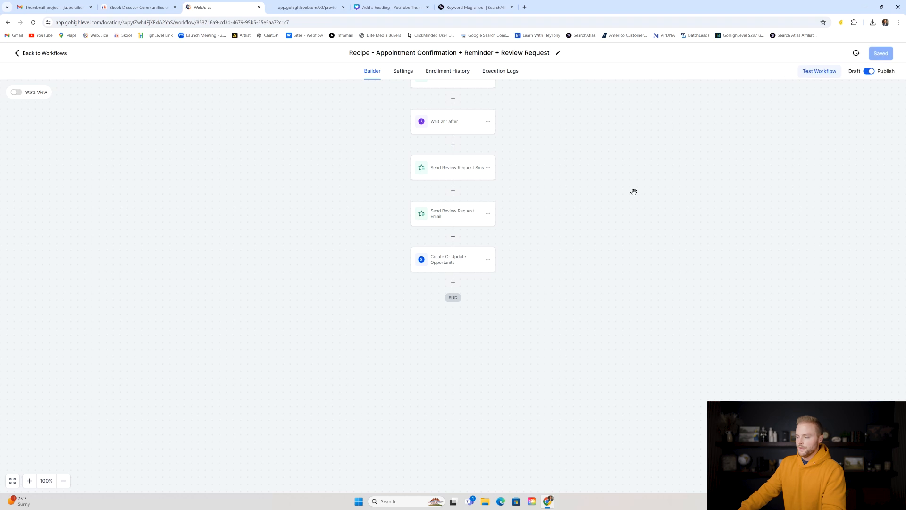
click(55, 56)
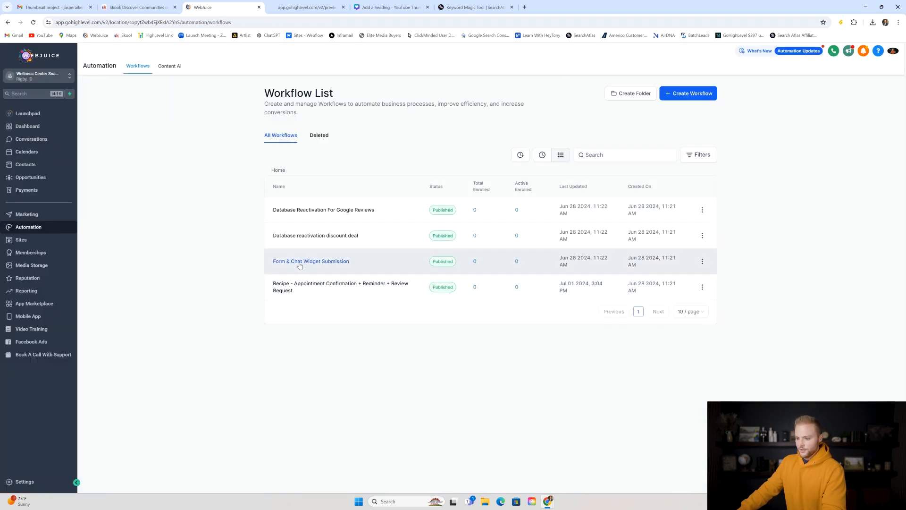
- Open the Form & Chat Widget Submission workflow and compare it with the YogaSoul contact page form
click(300, 266)
click(314, 4)
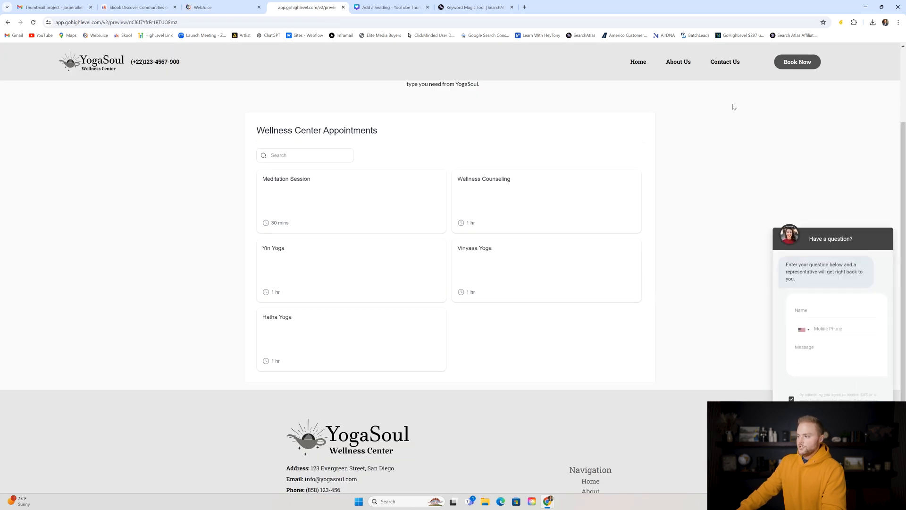
click(722, 62)
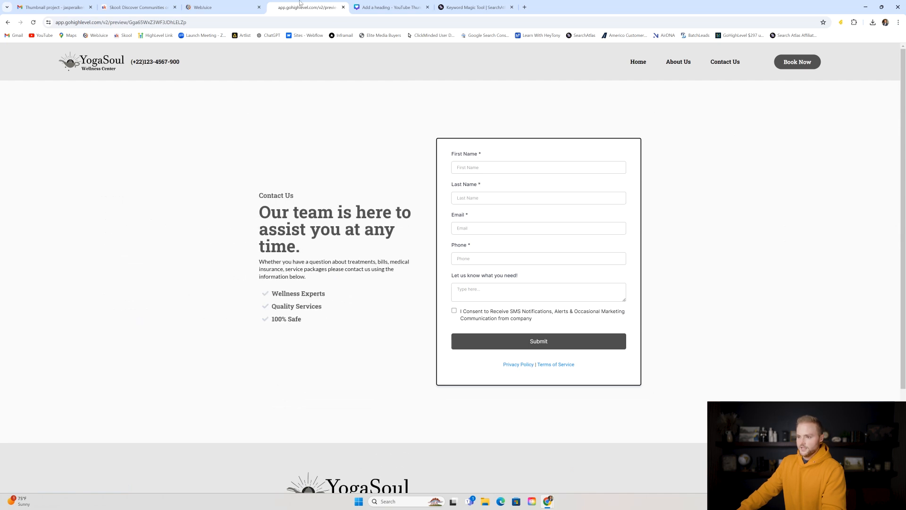
click(237, 5)
- Rename the 'Med Spa Contact Form' trigger to 'Contact Form'
scroll(369, 133, up, 1)
click(27, 480)
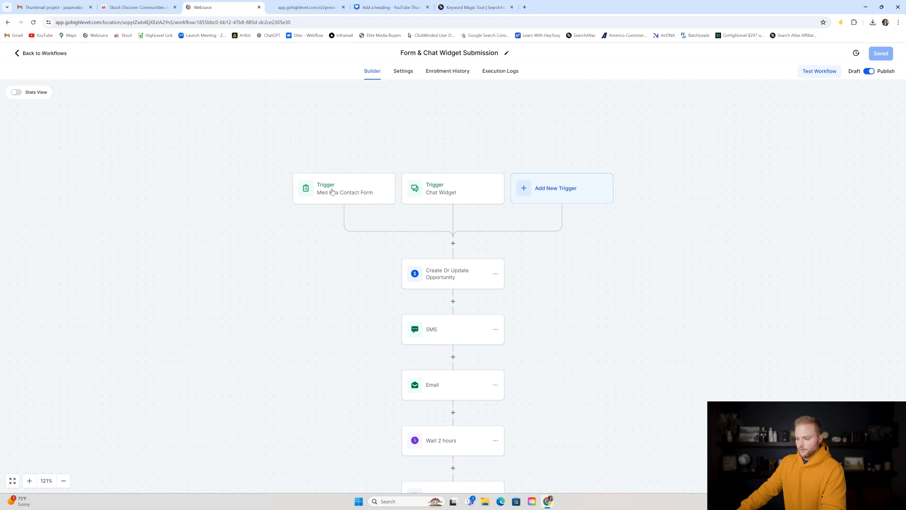
click(336, 194)
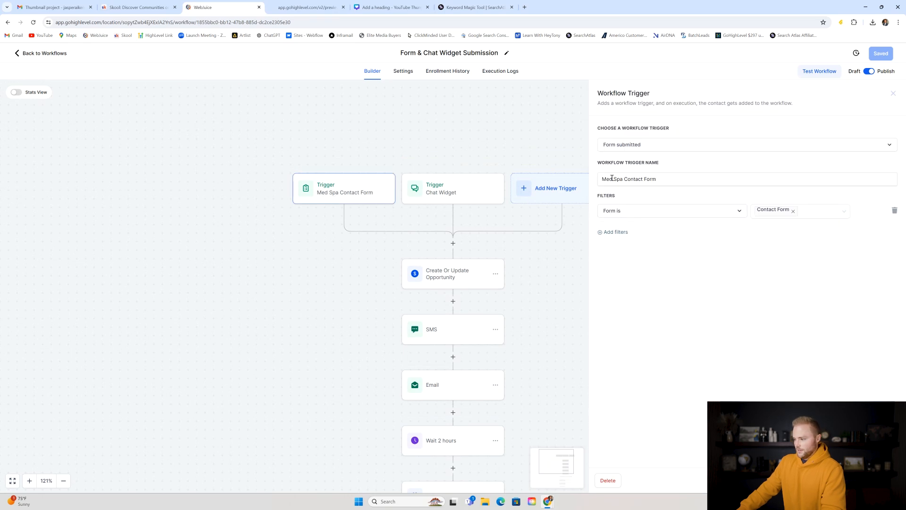
drag(623, 180, 596, 181)
text(WE)
key(BackSpace)
text(ell)
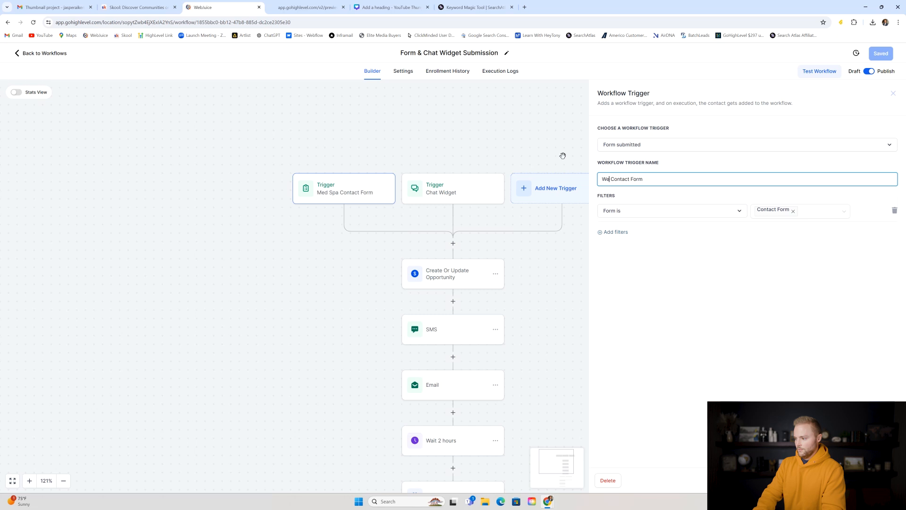
key(BackSpace)
key(BackSpace)
key(BackSpace)
key(BackSpace)
key(Delete)
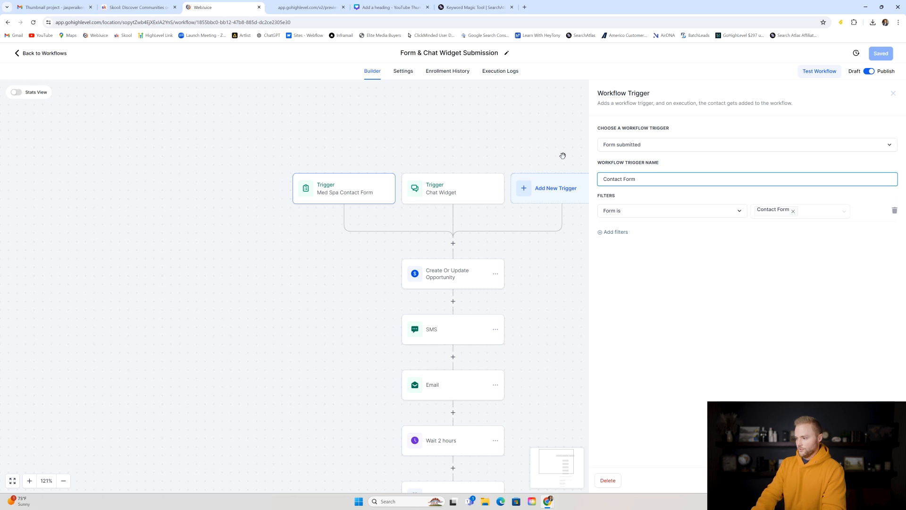
key(Delete)
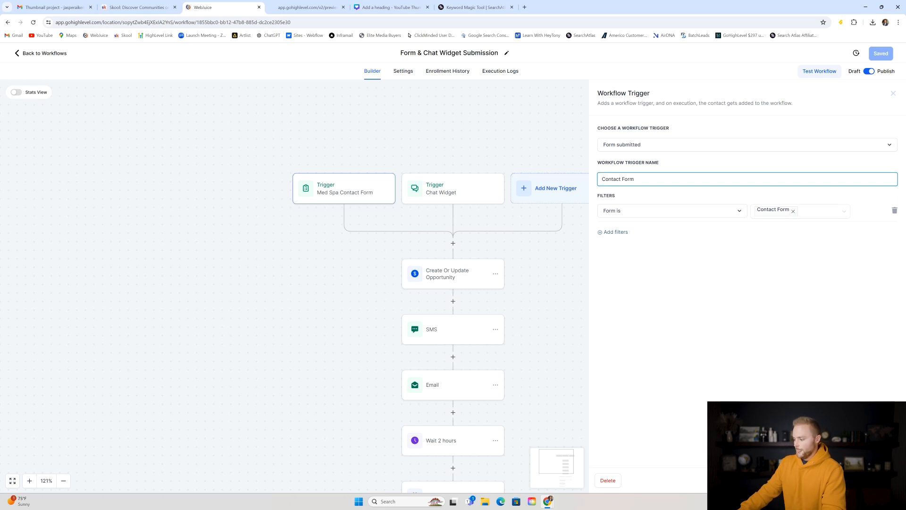
- Review the Chat Widget trigger's settings
click(453, 192)
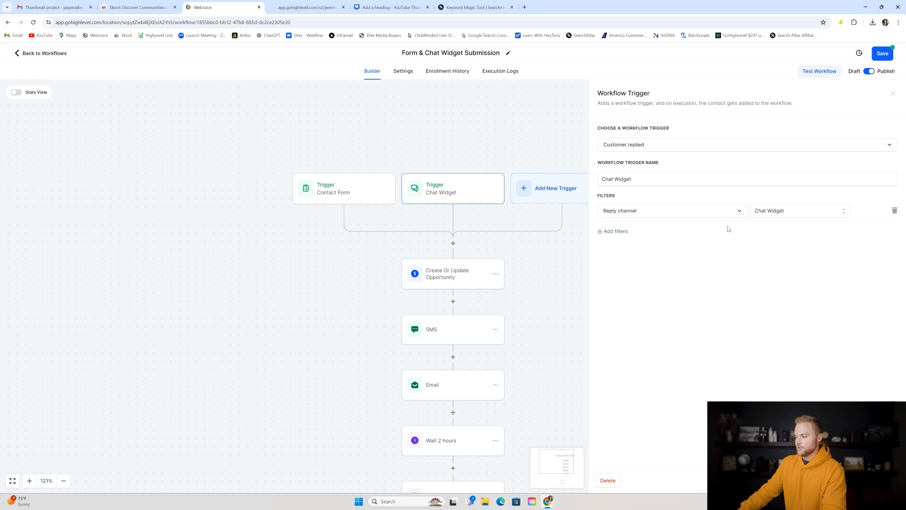
click(873, 481)
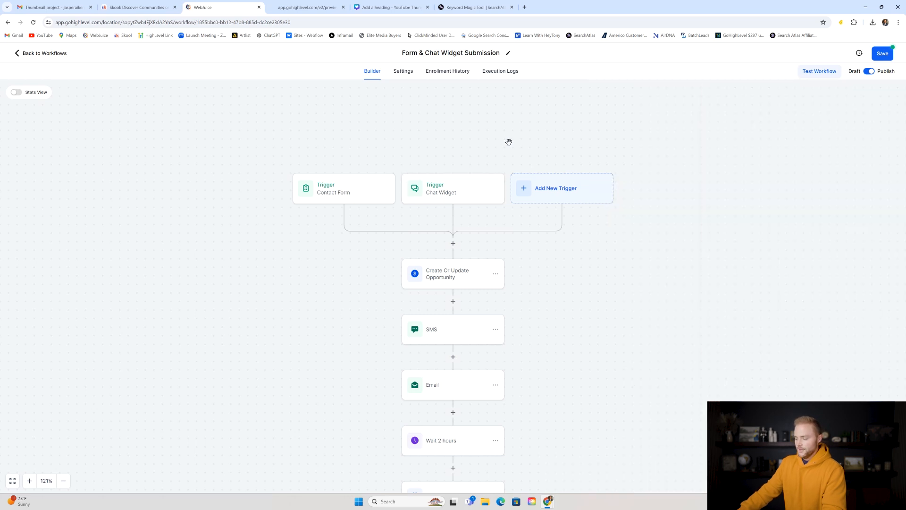
scroll(332, 136, down, 3)
scroll(436, 149, down, 2)
click(448, 186)
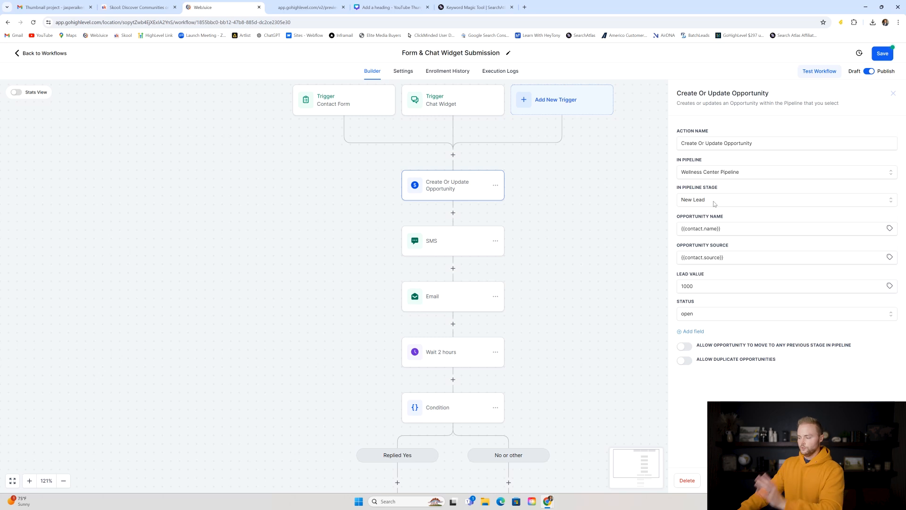
click(710, 203)
click(696, 233)
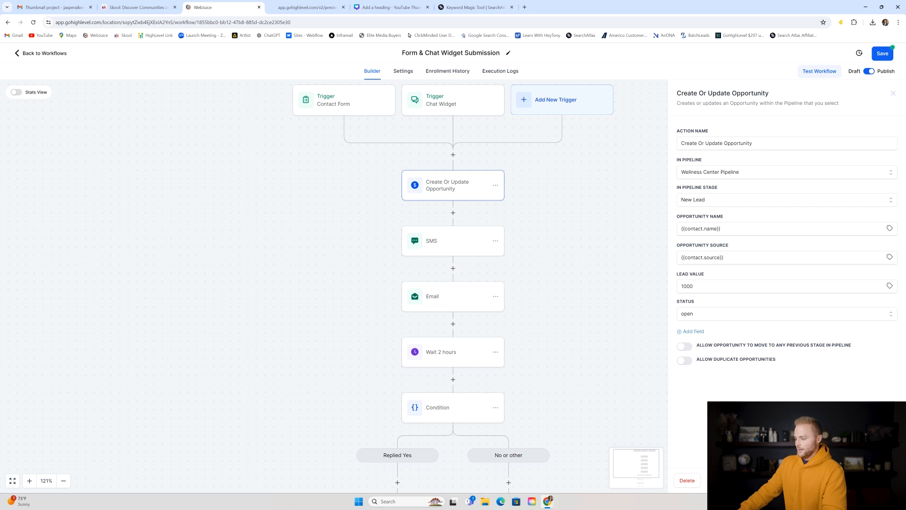
click(701, 315)
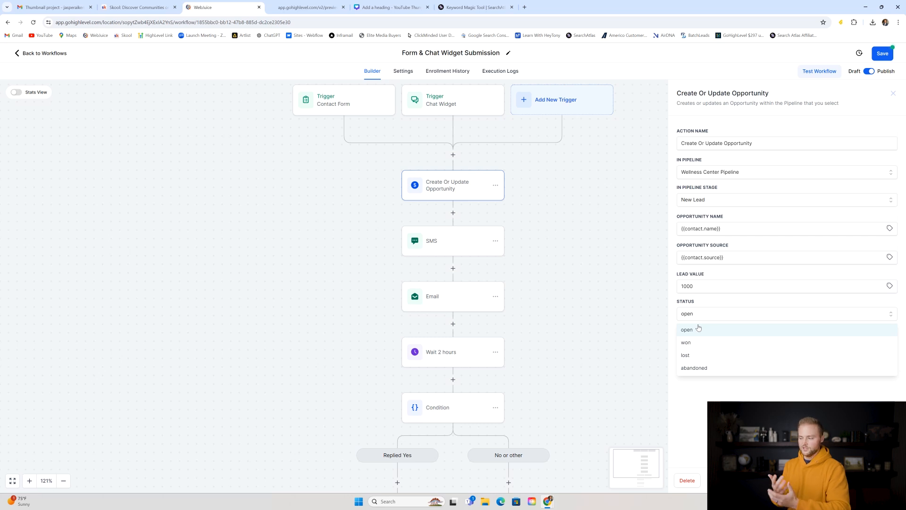
click(694, 329)
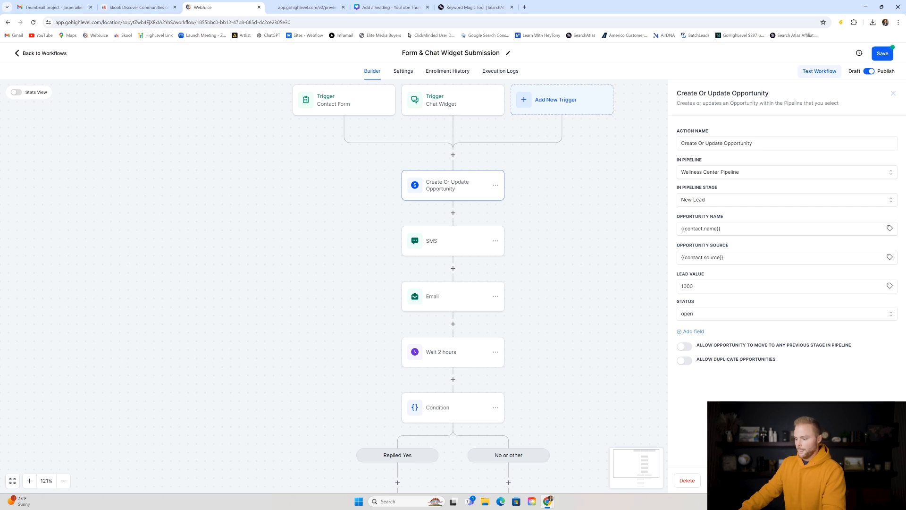
click(617, 253)
scroll(617, 253, down, 1)
click(462, 226)
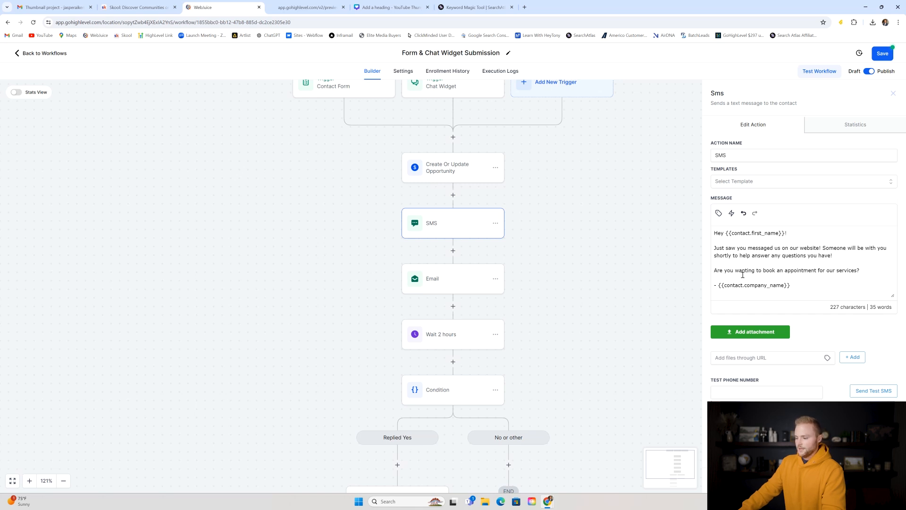
scroll(508, 247, down, 2)
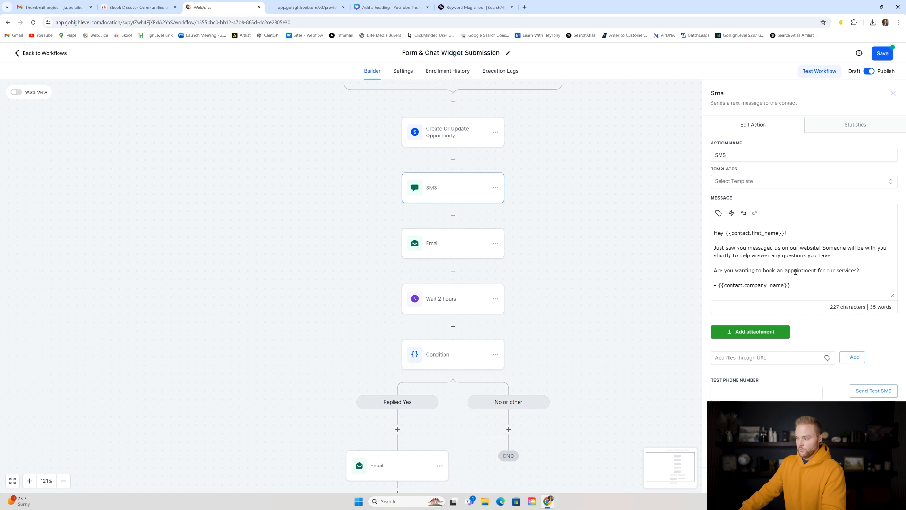
click(693, 343)
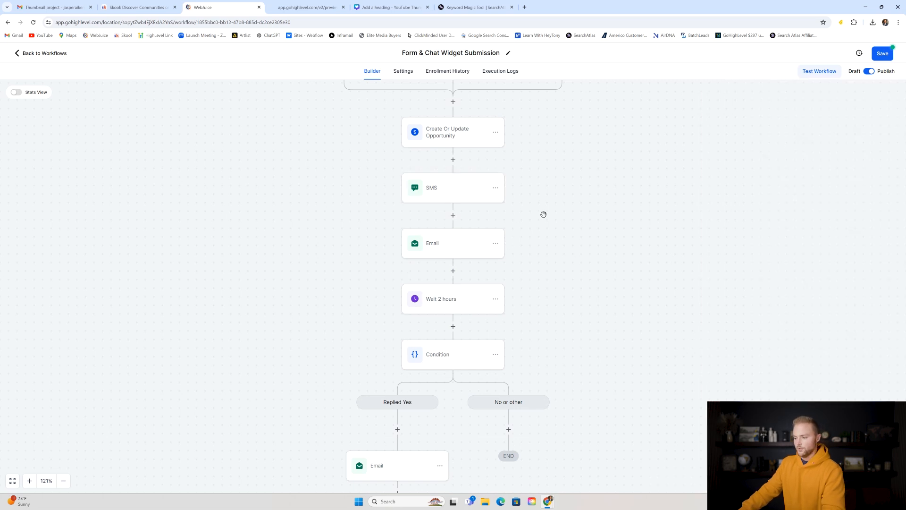
scroll(543, 214, down, 1)
click(453, 228)
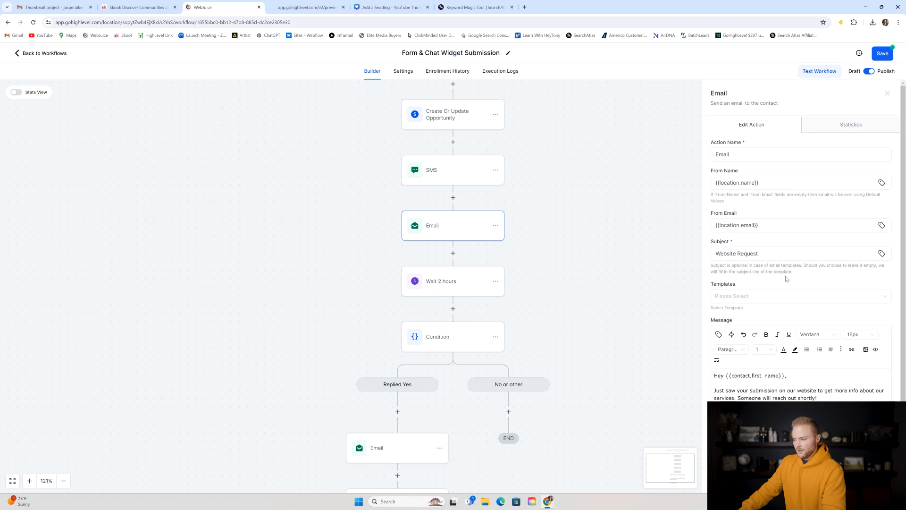
scroll(774, 286, down, 1)
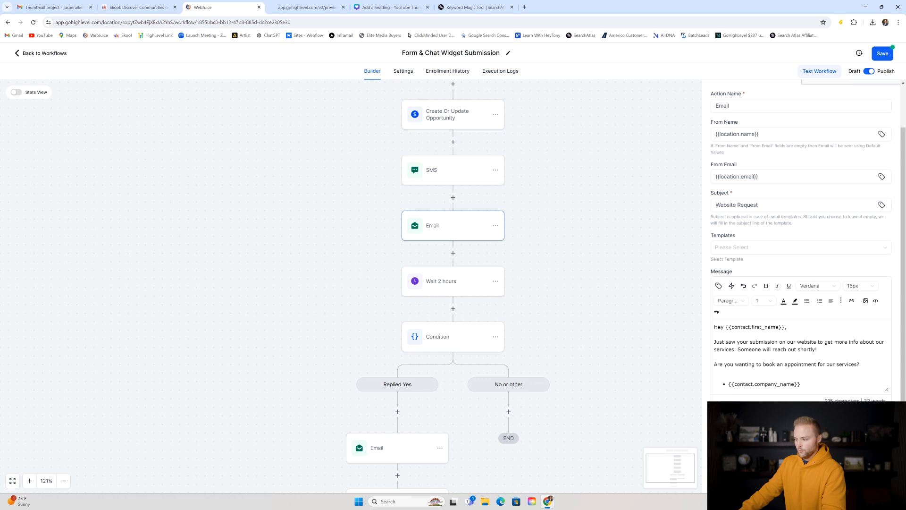
key(Escape)
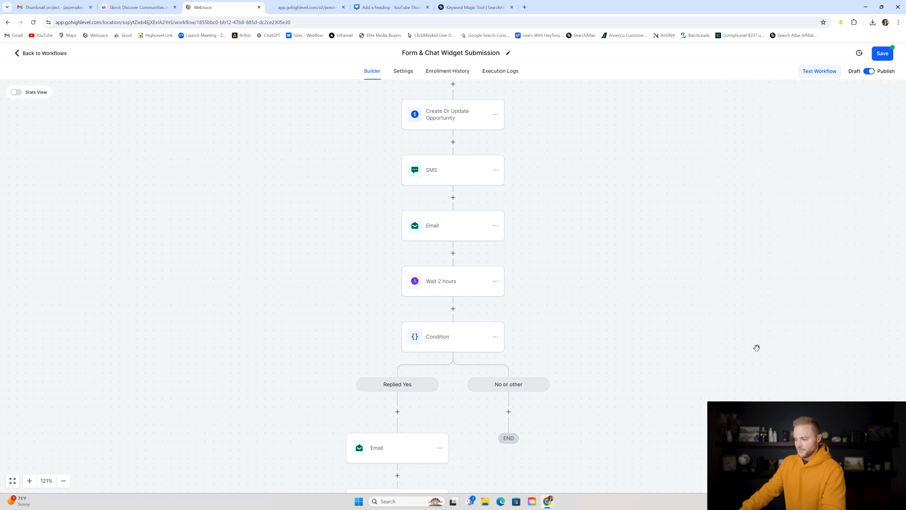
- Inspect the Wait 2 hours and Condition steps
scroll(500, 148, down, 2)
scroll(499, 138, down, 1)
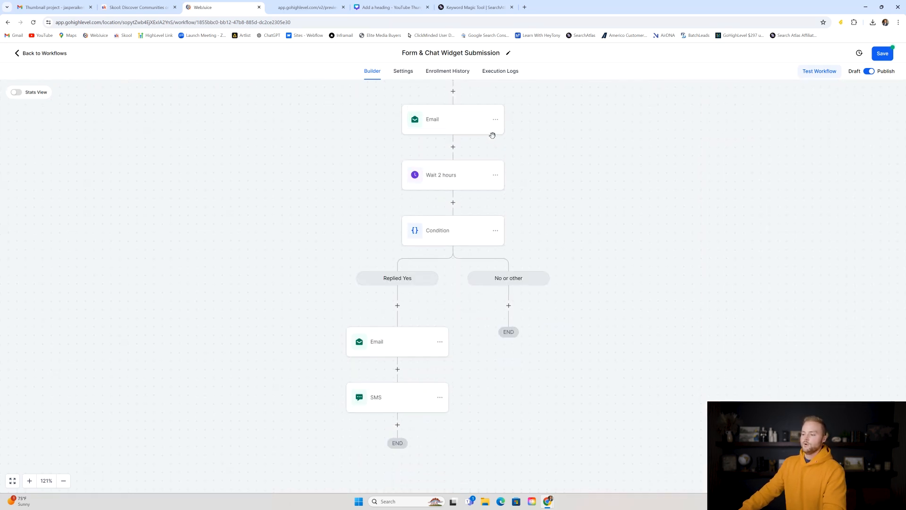
click(451, 183)
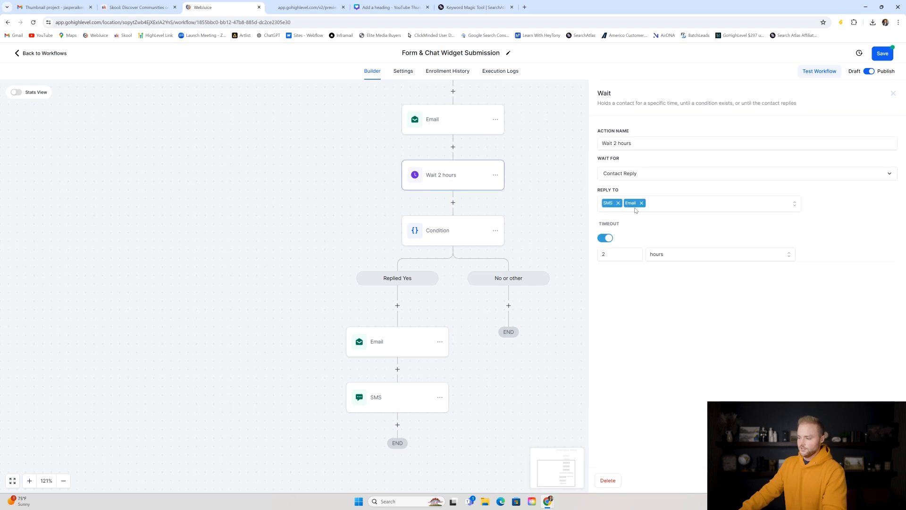
click(481, 241)
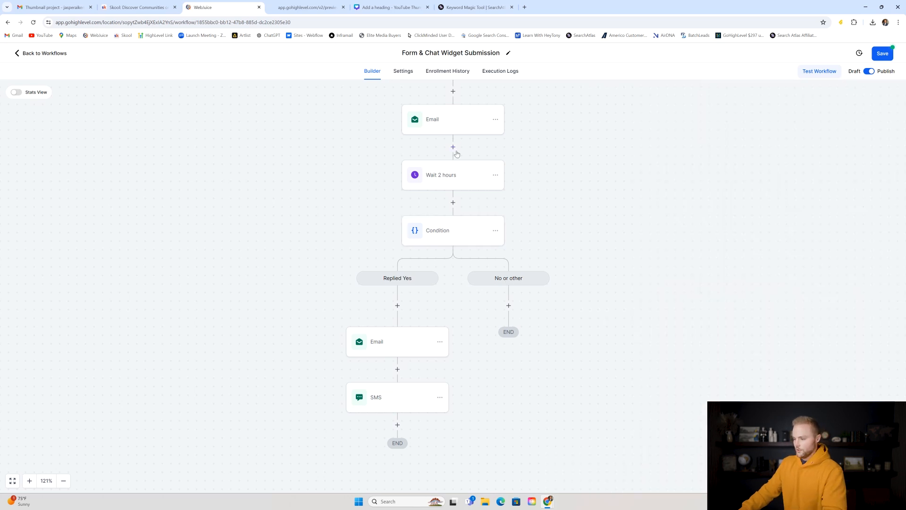
- Review the Email and SMS steps under the Replied Yes branch
scroll(410, 269, down, 1)
click(387, 308)
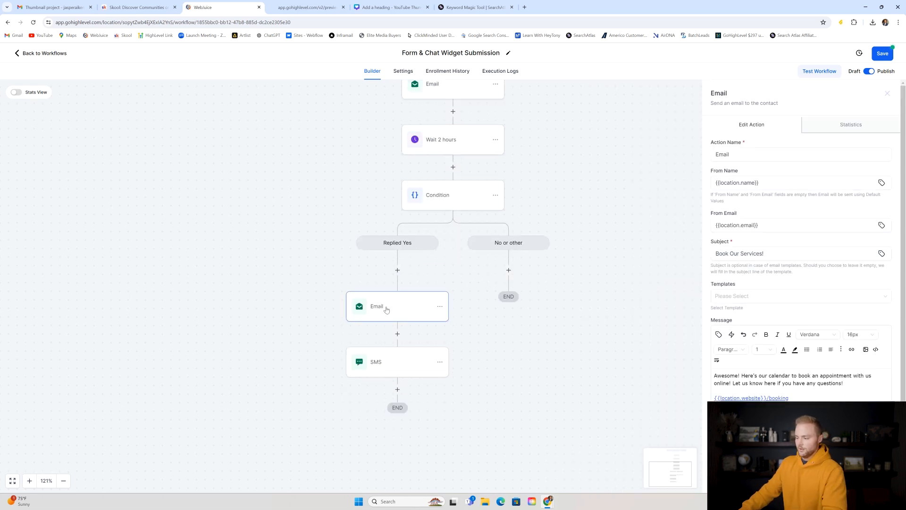
scroll(782, 358, down, 1)
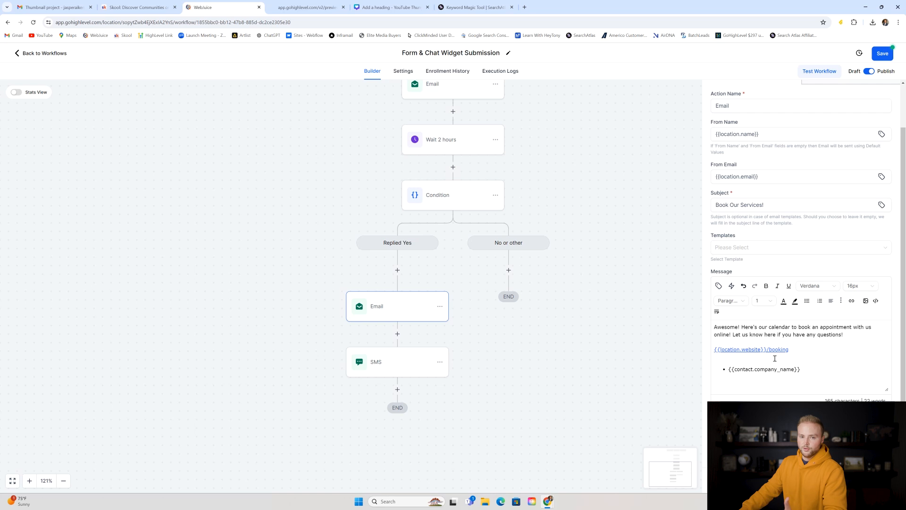
click(404, 370)
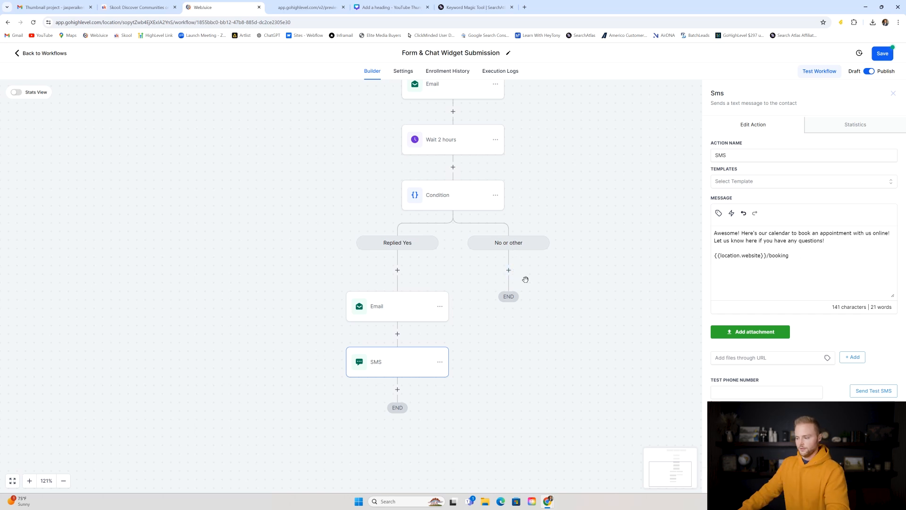
click(545, 272)
- Save the Form & Chat Widget Submission workflow and go back to the workflow list
scroll(685, 265, up, 2)
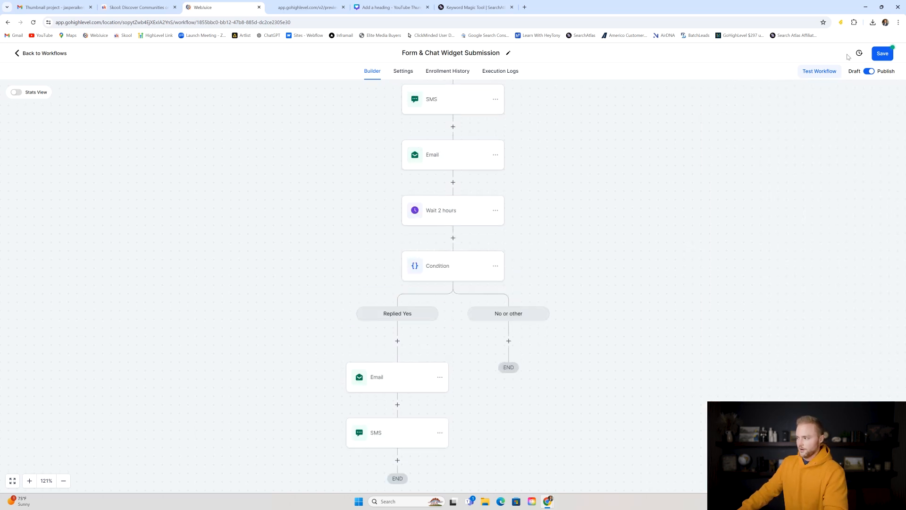
click(883, 53)
click(49, 54)
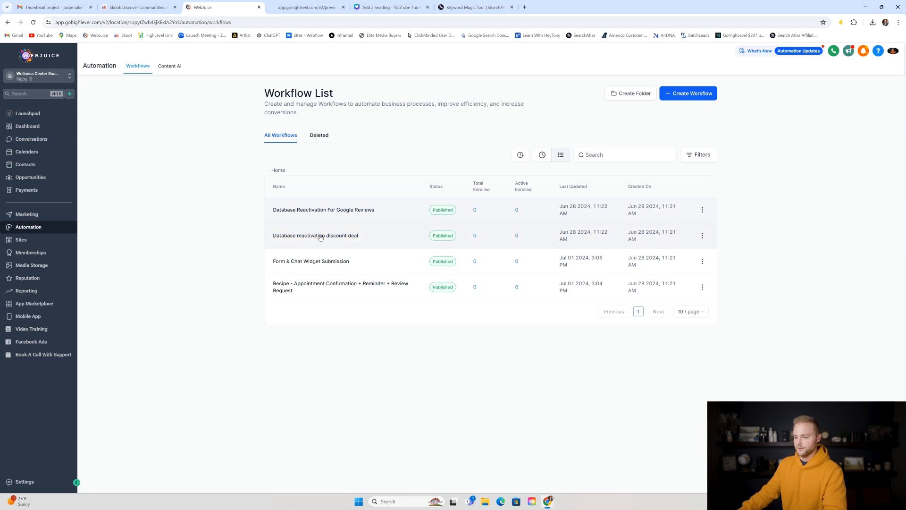
- Open 'Database reactivation discount deal' to see its Contact Tag trigger, 25% off SMS and email
click(289, 236)
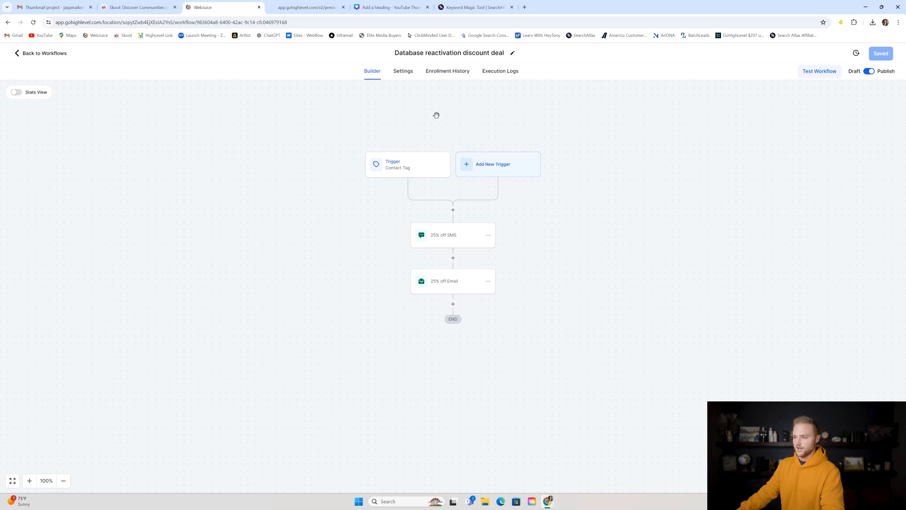
- Inspect the contact tag trigger, 25% off SMS and 25% off Email, then go back to the list
click(412, 165)
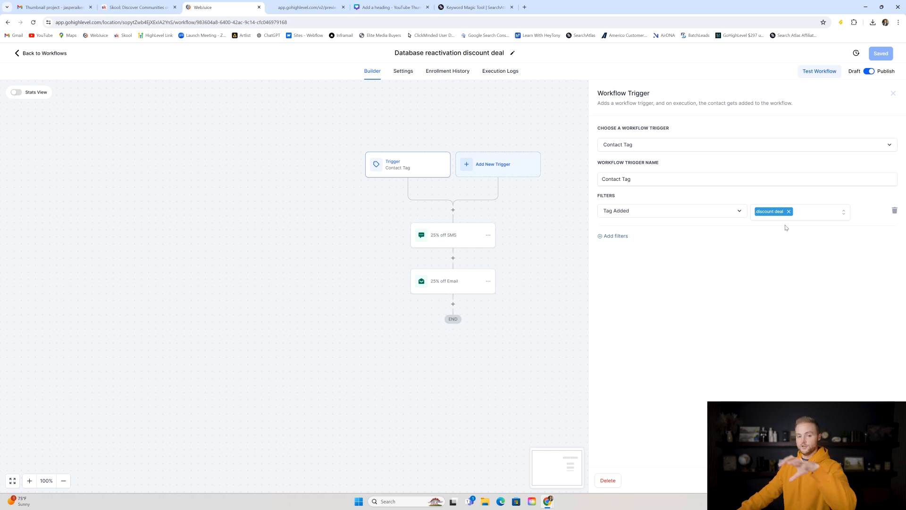
click(514, 243)
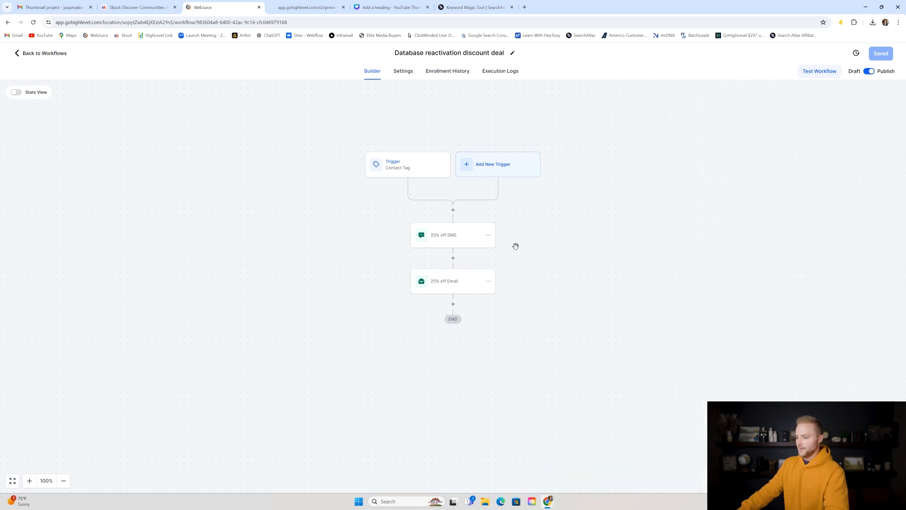
click(453, 236)
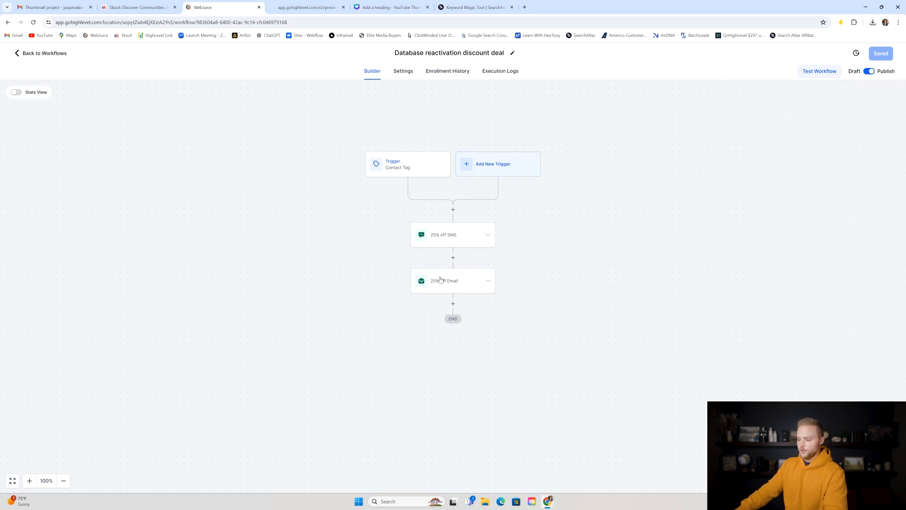
click(441, 282)
scroll(760, 220, down, 1)
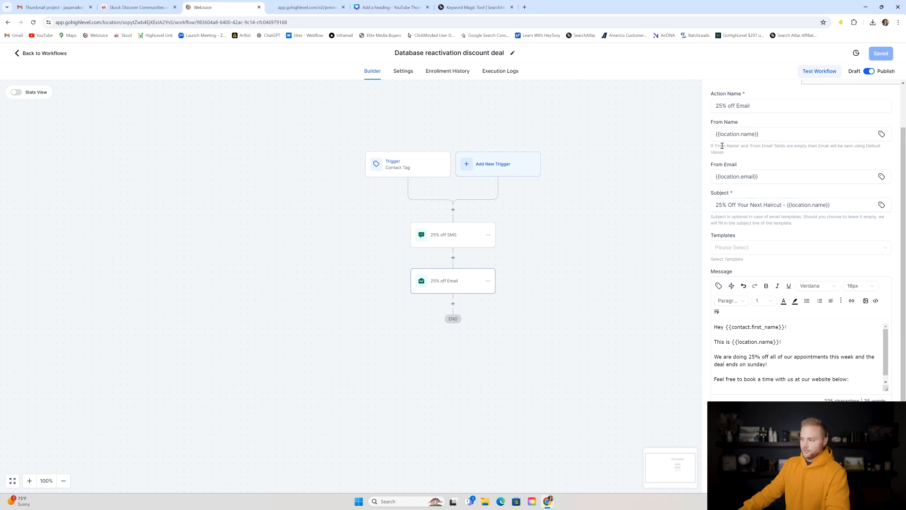
click(824, 480)
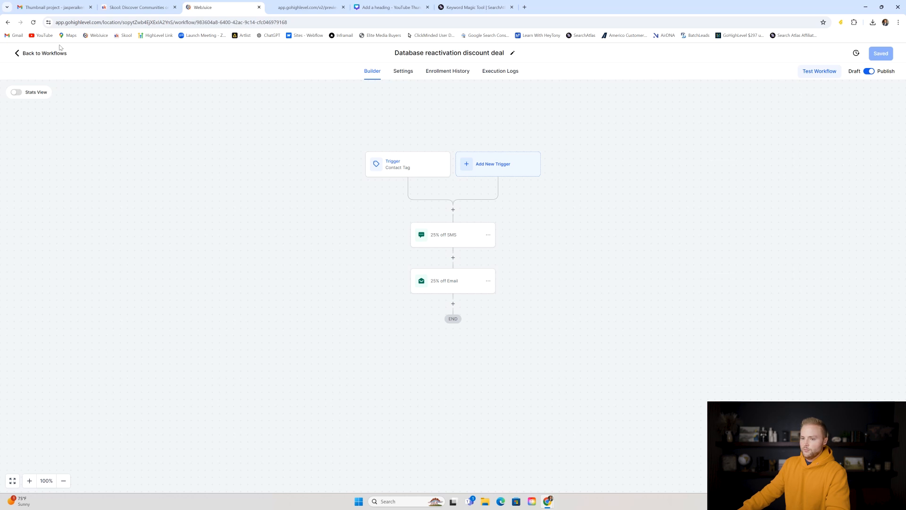
click(54, 53)
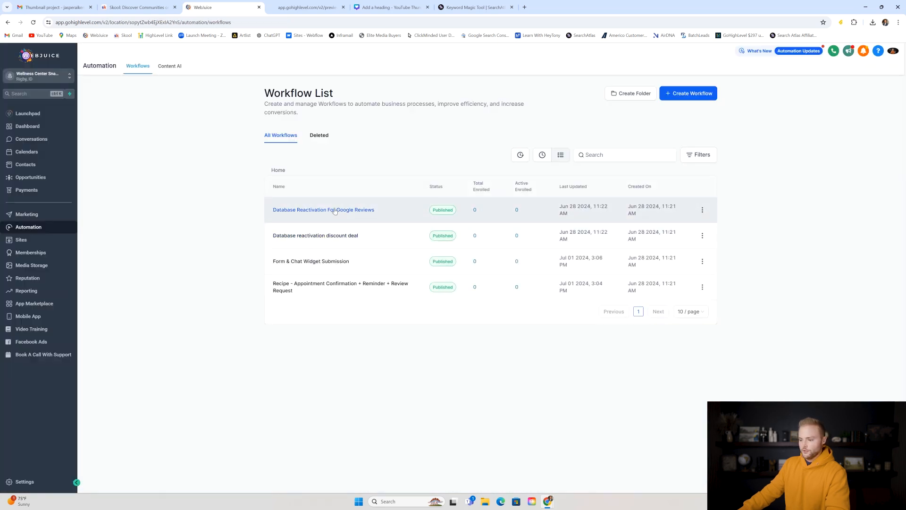
- Open Database Reactivation For Google Reviews and check its send google review tag trigger
click(333, 211)
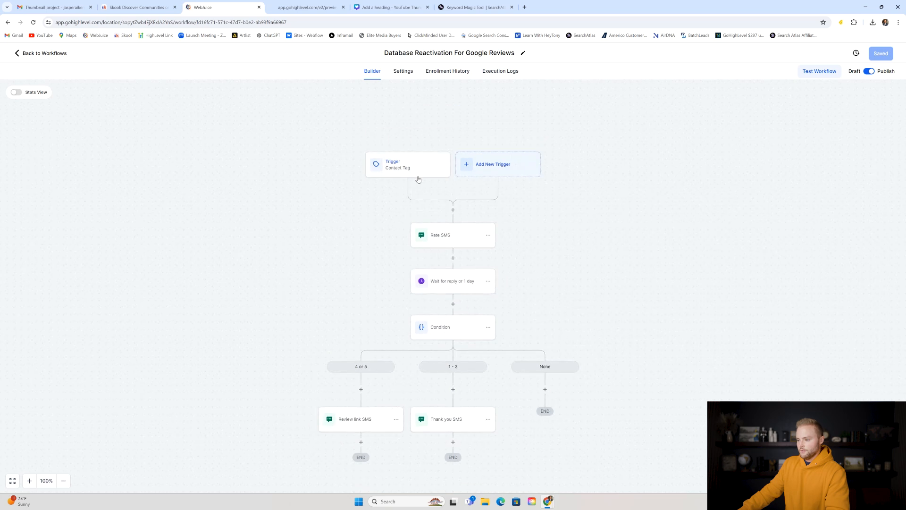
click(398, 165)
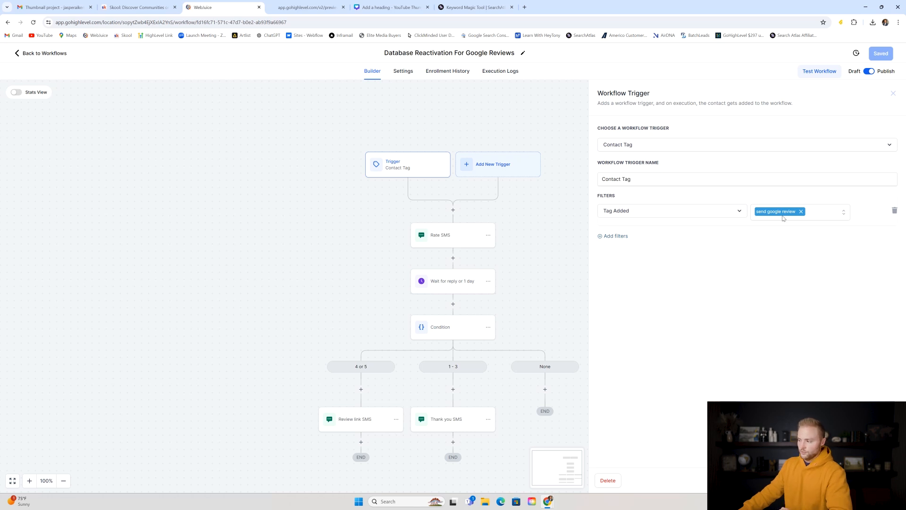
key(Escape)
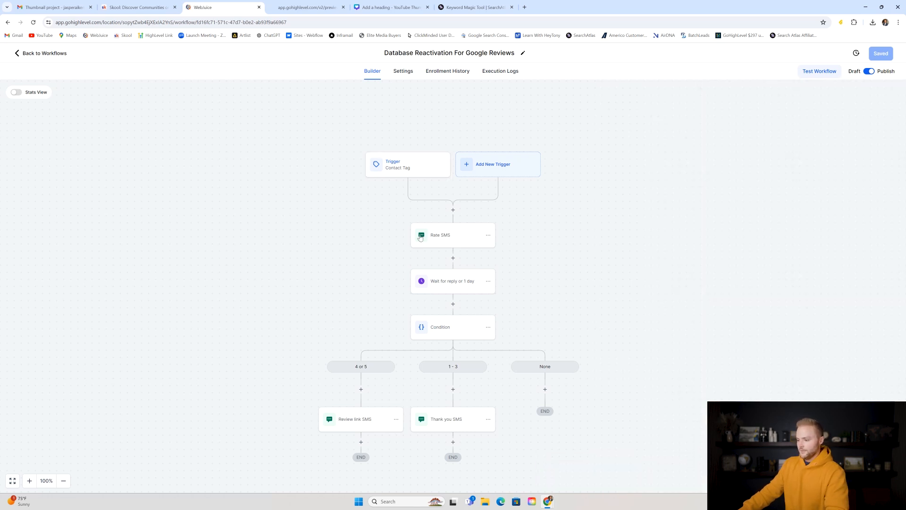
- Change 'Med Spa' to 'Business' in the Rate SMS message
click(447, 237)
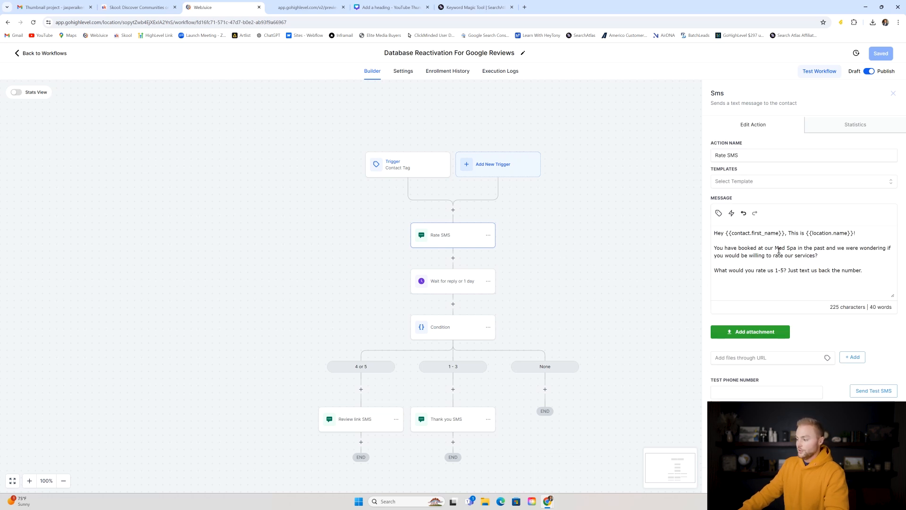
click(797, 248)
key(BackSpace)
key(BackSpace)
key(BackSpace)
key(BackSpace)
key(BackSpace)
key(BackSpace)
key(BackSpace)
text(Business)
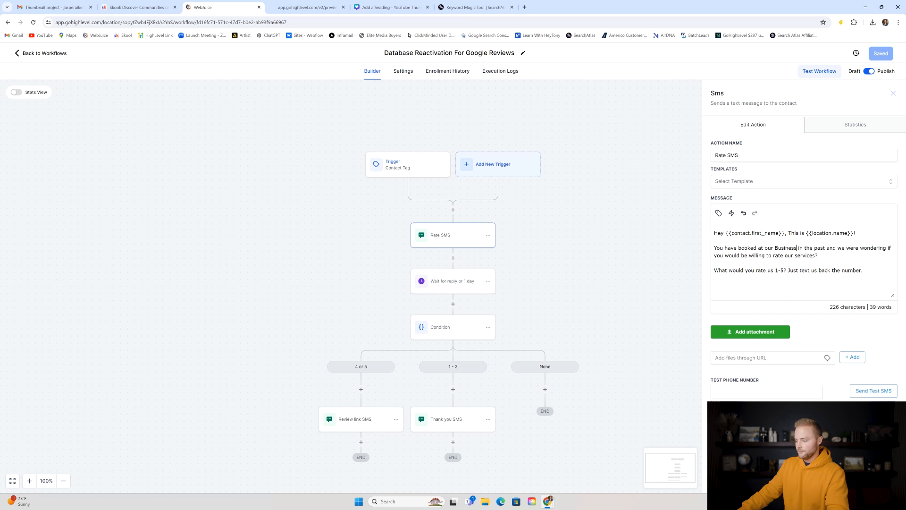
click(893, 94)
click(465, 288)
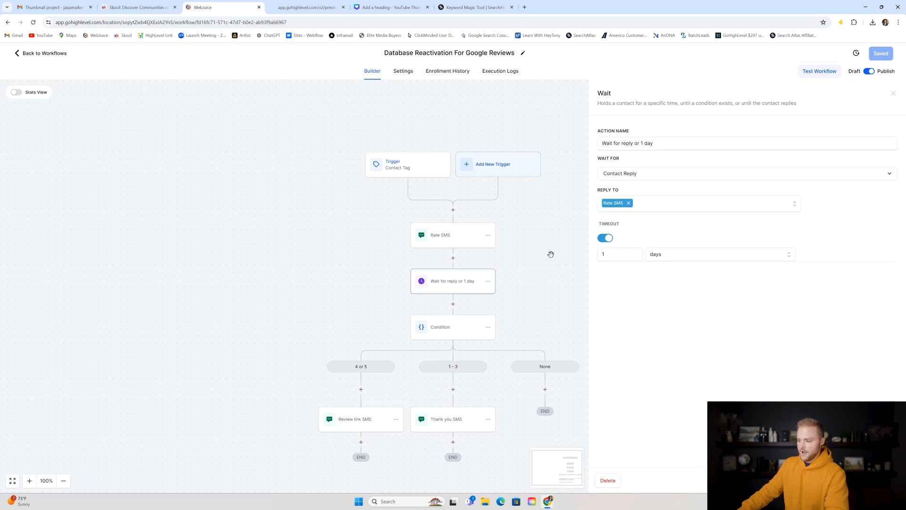
- Open the Condition step and review its '4 or 5' branch
click(519, 253)
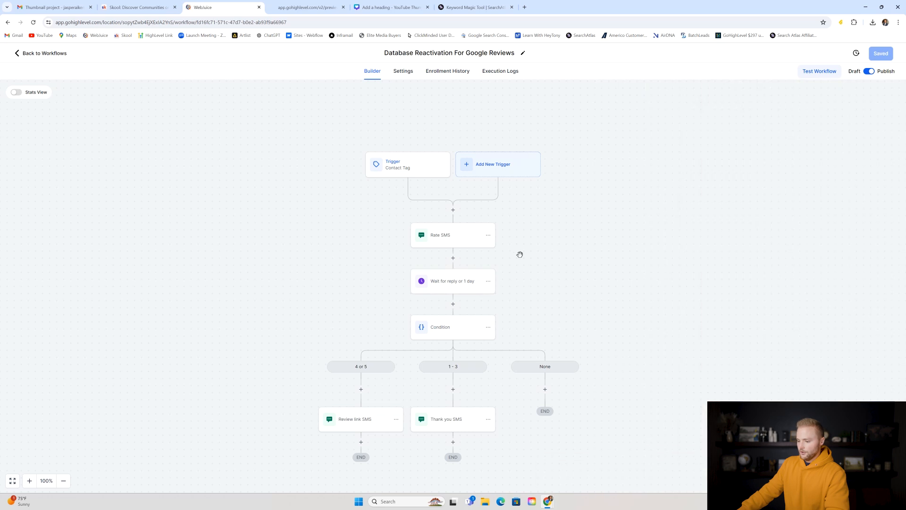
scroll(452, 233, down, 3)
click(437, 229)
click(618, 181)
drag(610, 181, 631, 181)
click(699, 192)
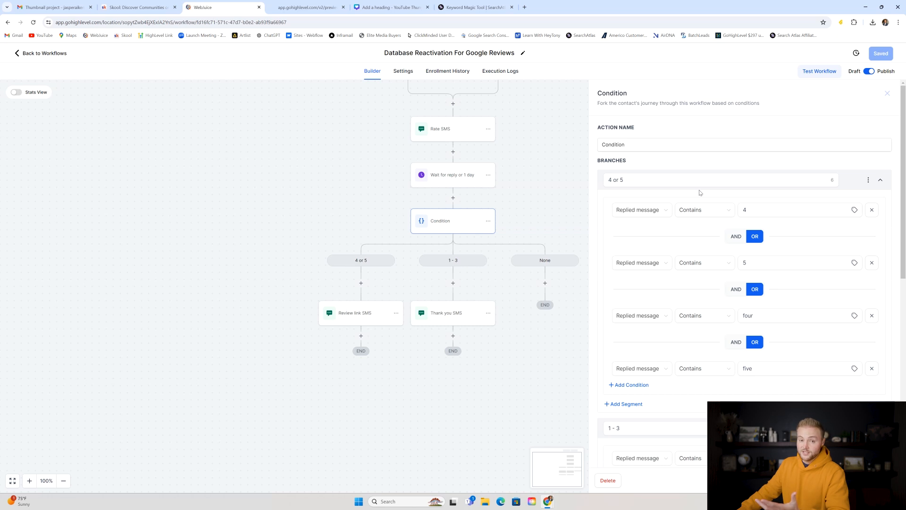
- Check the '1 - 3' branch rules, including the value 3 rule, then close the Condition panel
drag(903, 153, 904, 248)
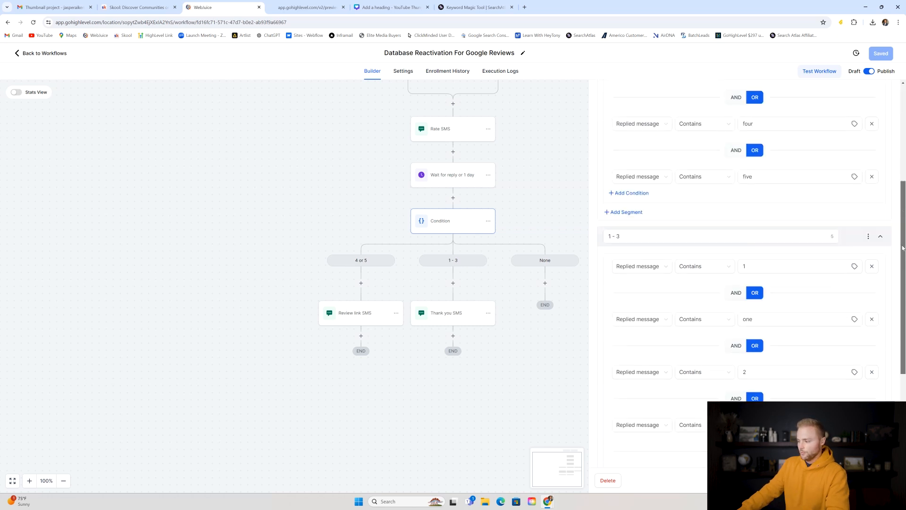
scroll(746, 182, down, 2)
click(747, 128)
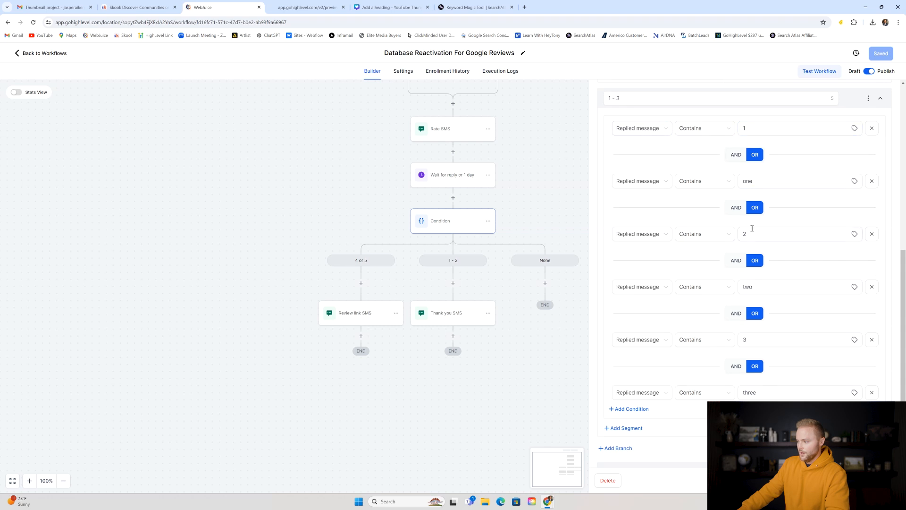
click(753, 340)
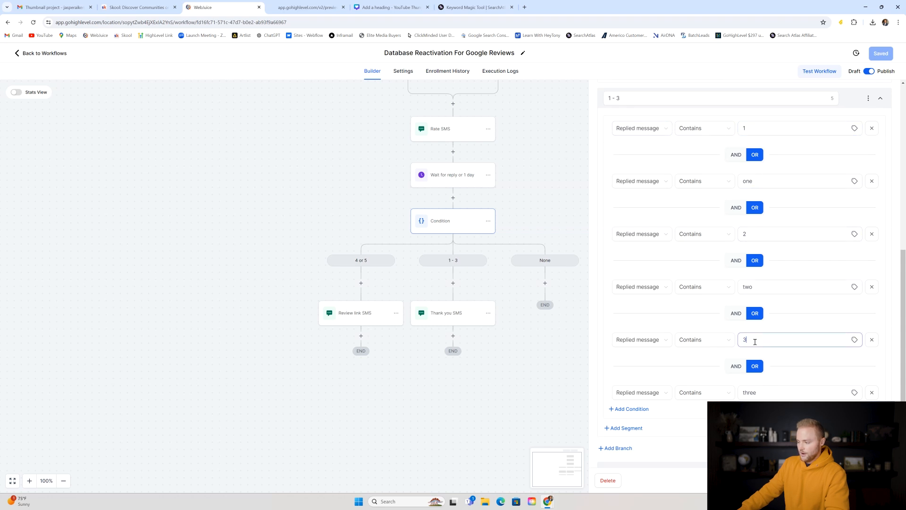
scroll(779, 313, up, 7)
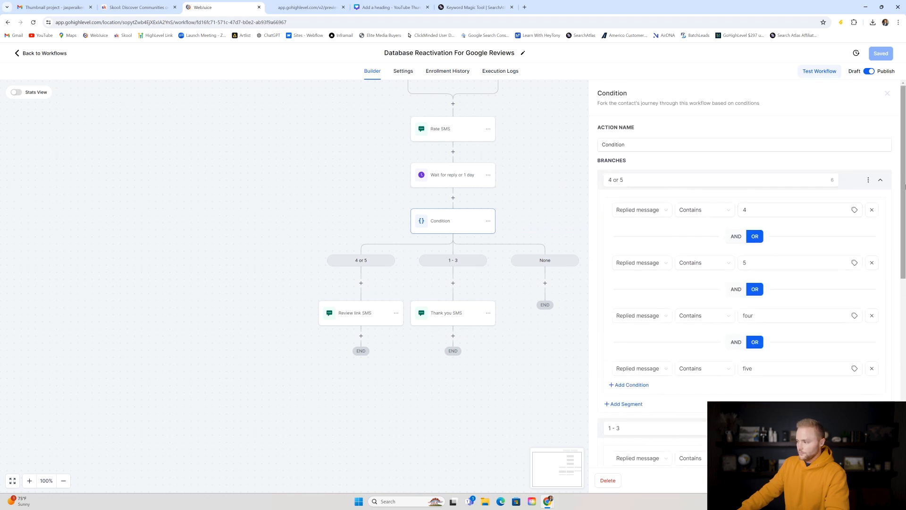
scroll(765, 477, down, 1)
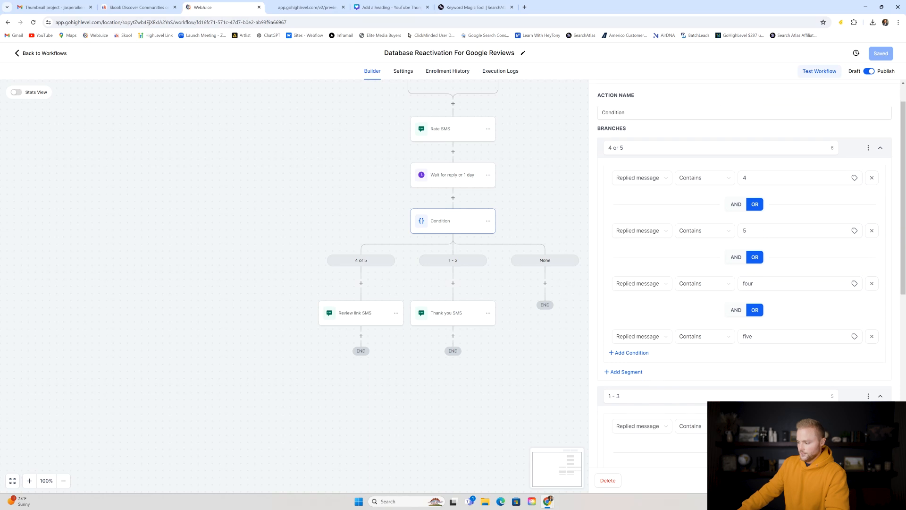
click(827, 480)
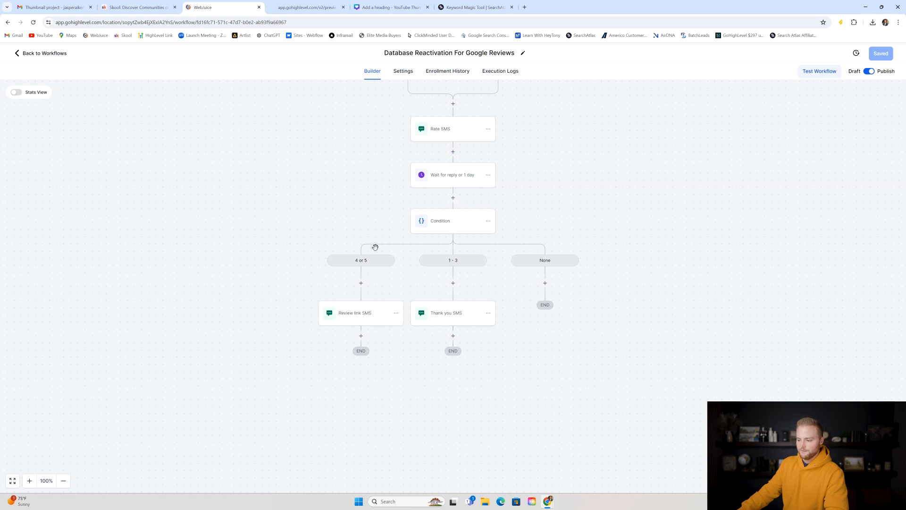
- Check the Review link SMS with its google review link field, then the Thank you SMS
click(357, 319)
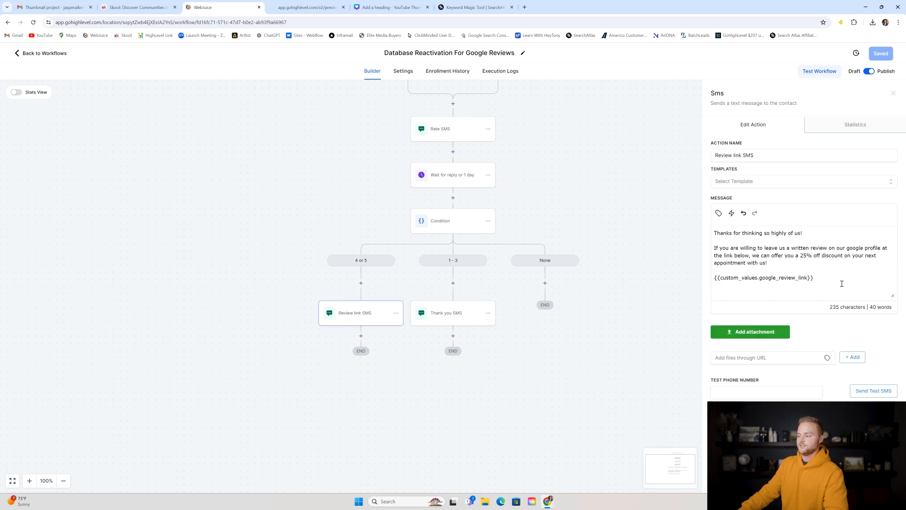
drag(824, 278, 709, 286)
click(732, 278)
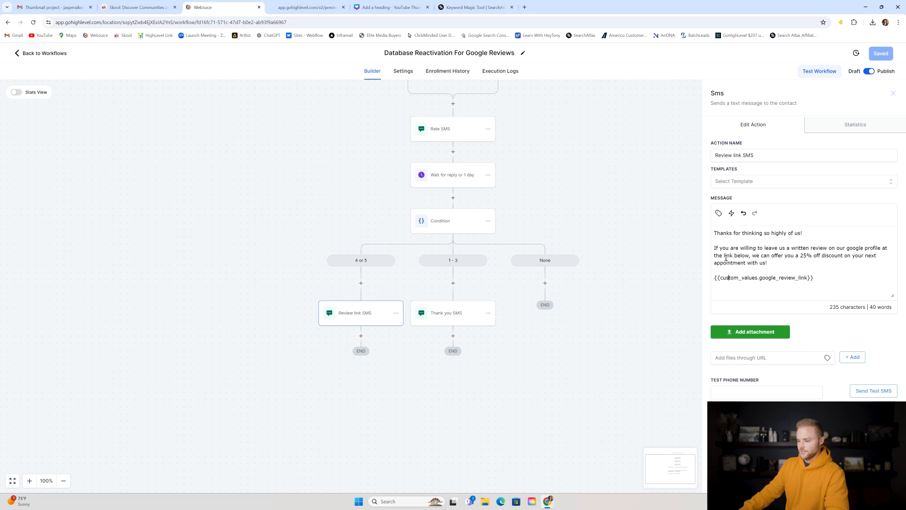
click(425, 247)
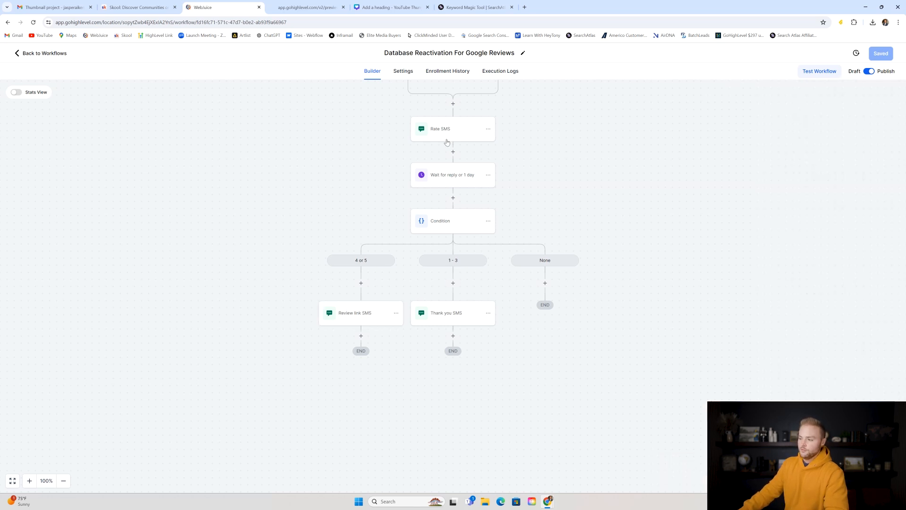
click(455, 321)
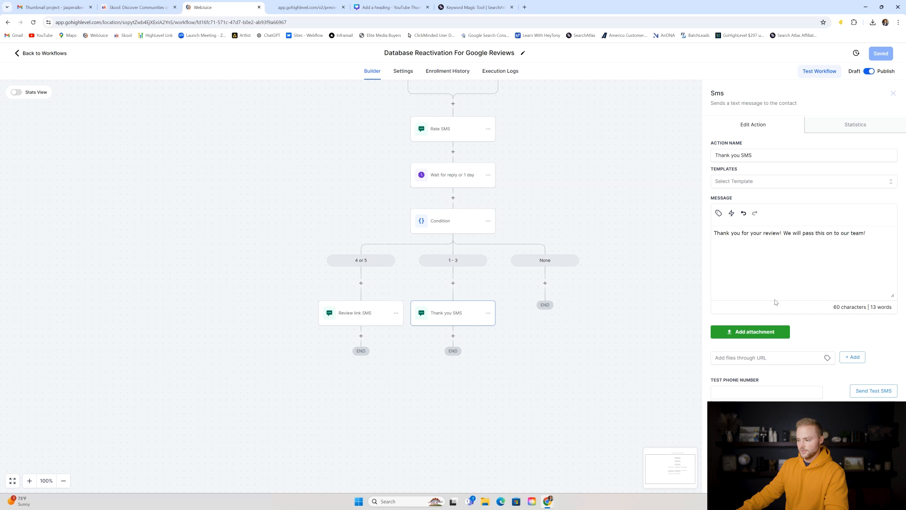
click(824, 480)
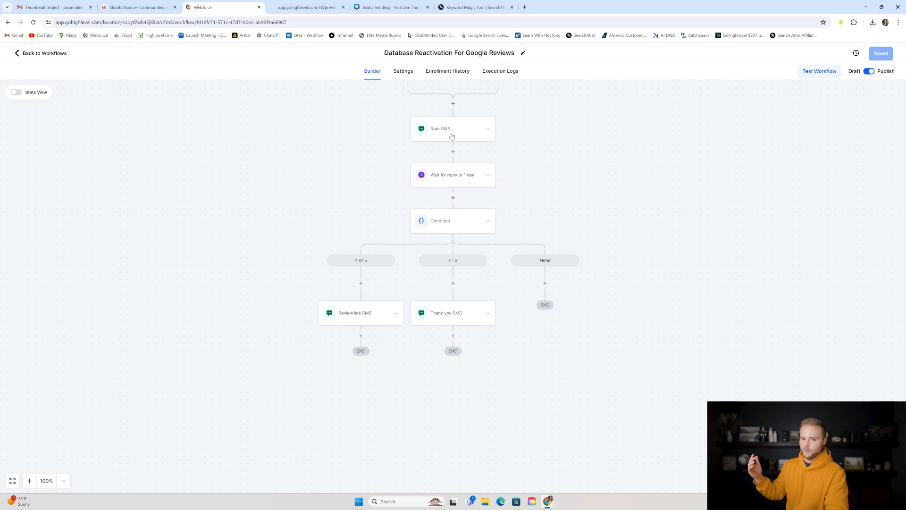
- Leave the workflows and switch to the Canva 'HighLevel Sub-Account Setup' slide
scroll(504, 189, up, 2)
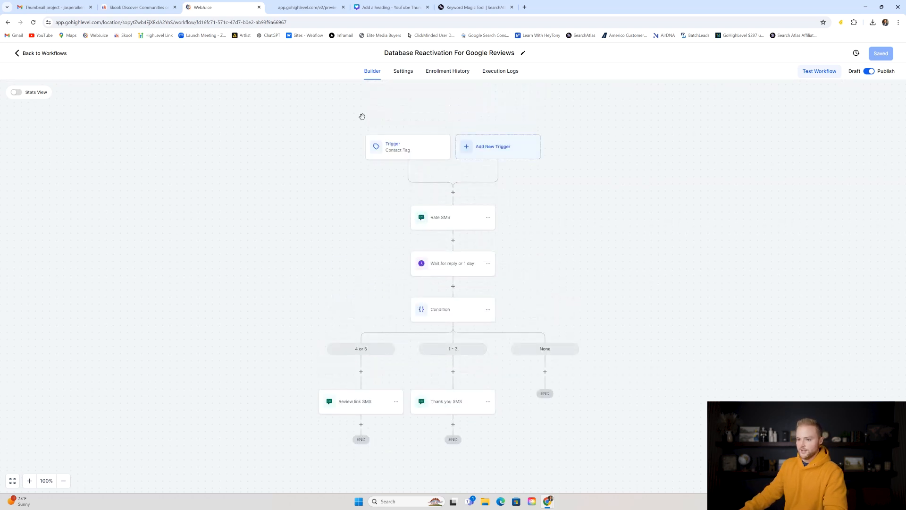
click(50, 54)
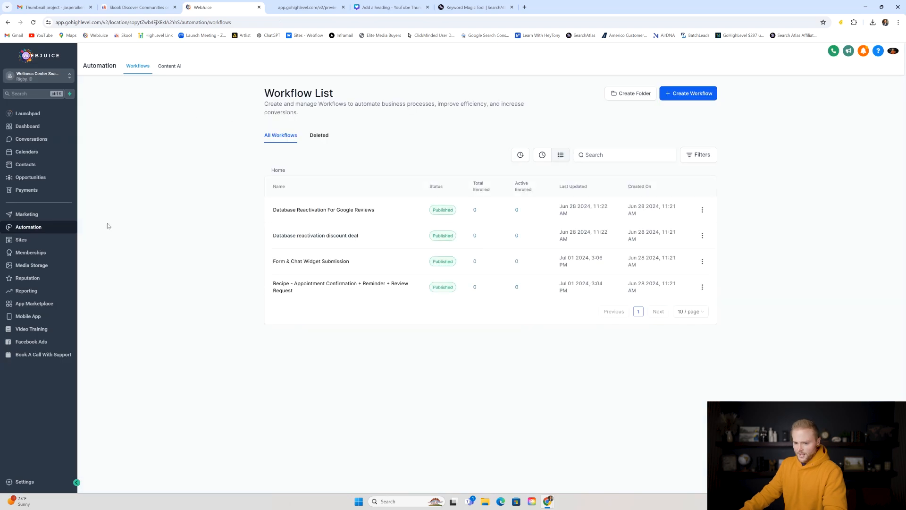
click(373, 7)
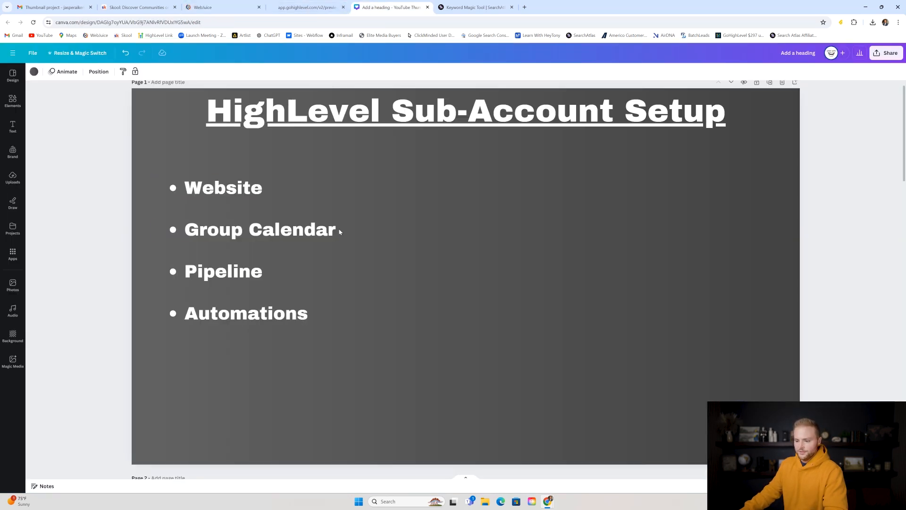